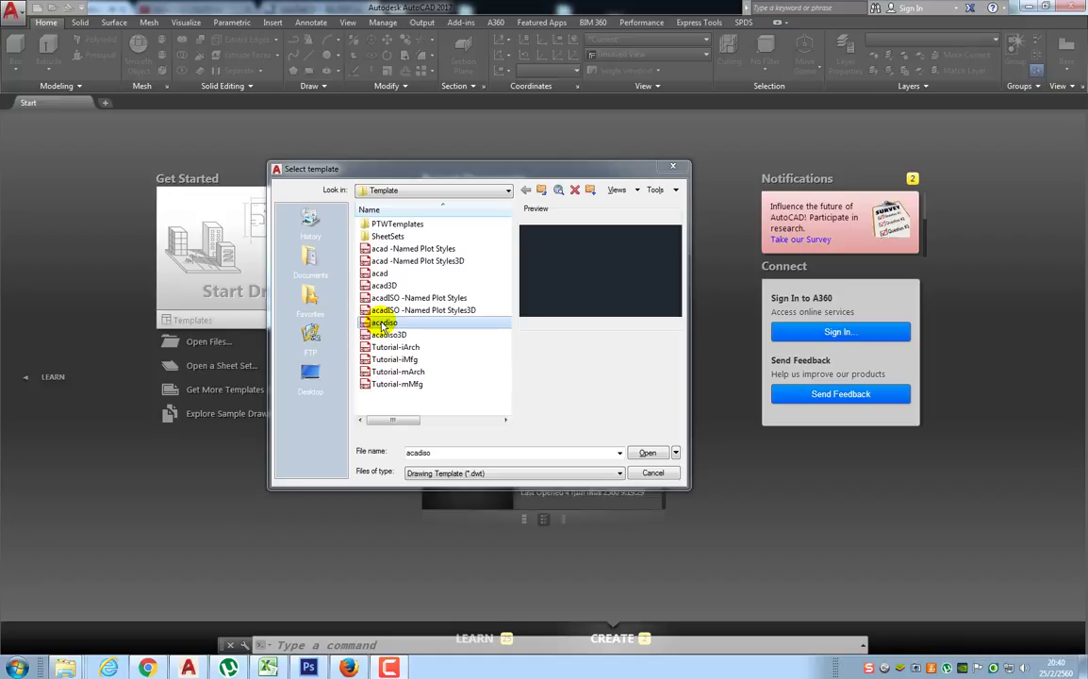
Step: Start a new drawing from the acadiso template and draw a circle of radius 25
double_click(410, 325)
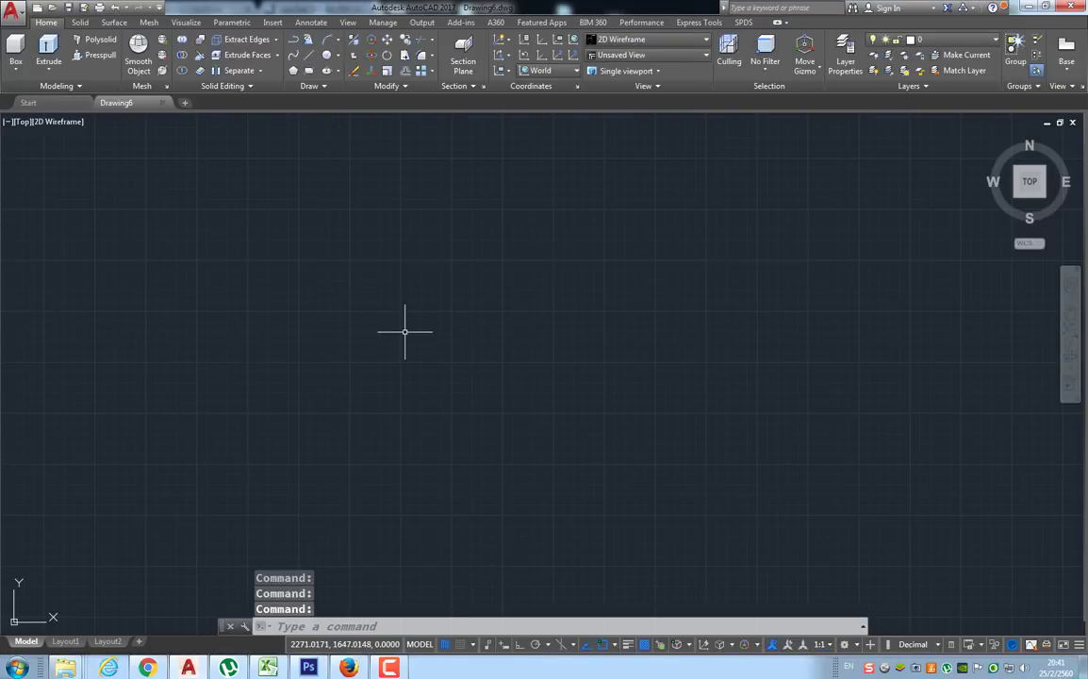
left_click(327, 86)
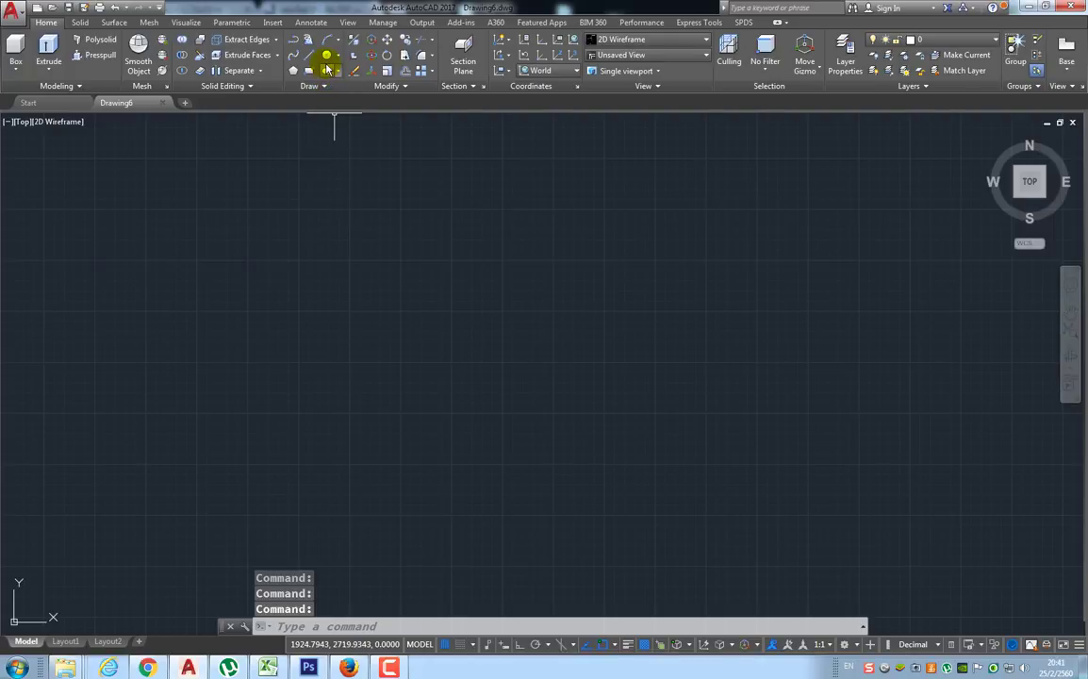
left_click(327, 57)
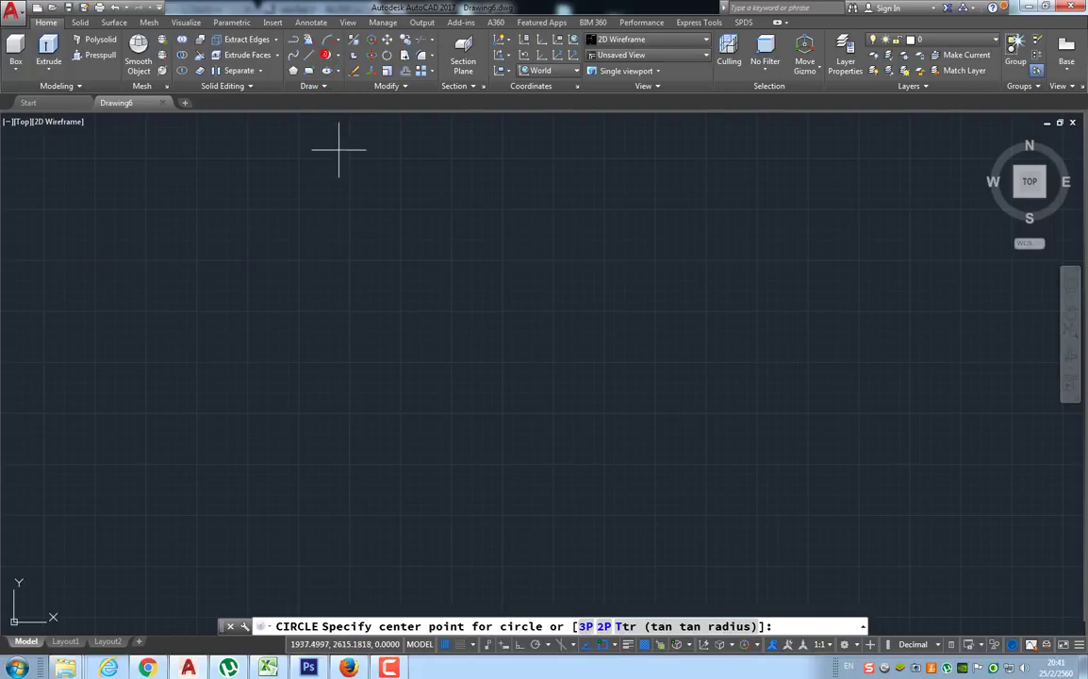
left_click(342, 319)
type("25")
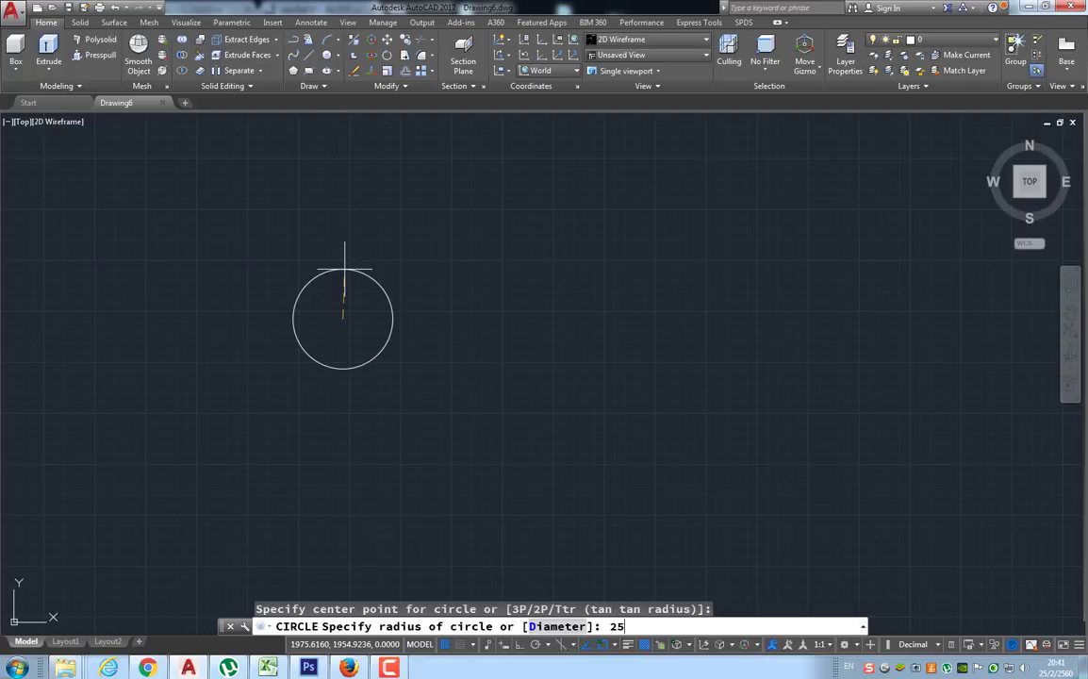
key("Return")
scroll(355, 334, "up", 5)
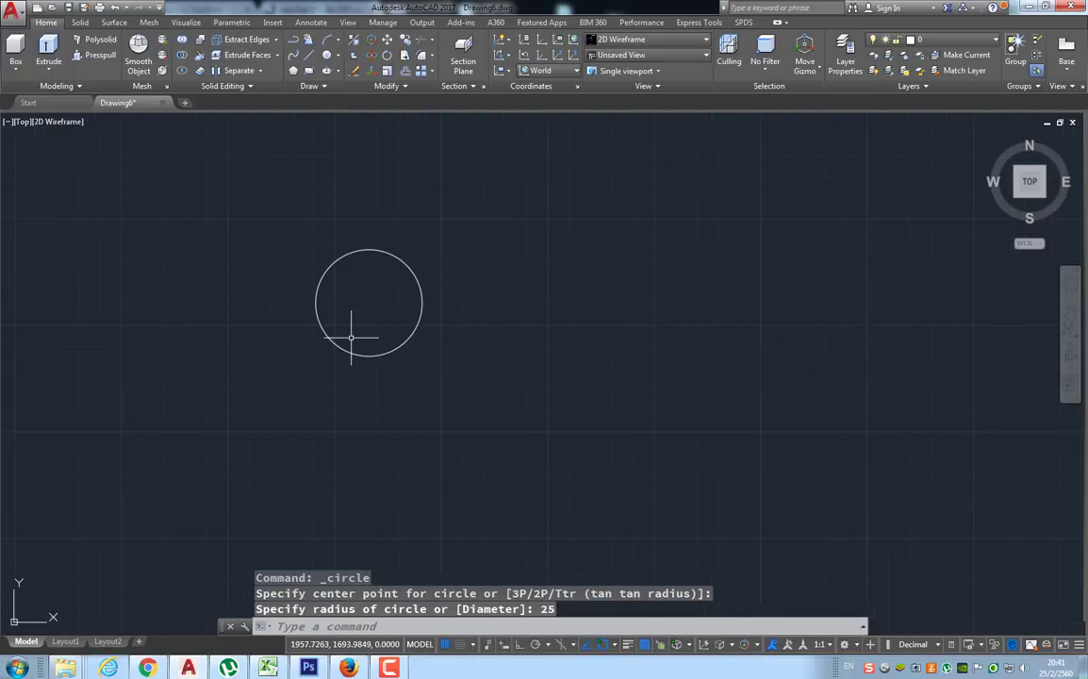
scroll(354, 334, "up", 3)
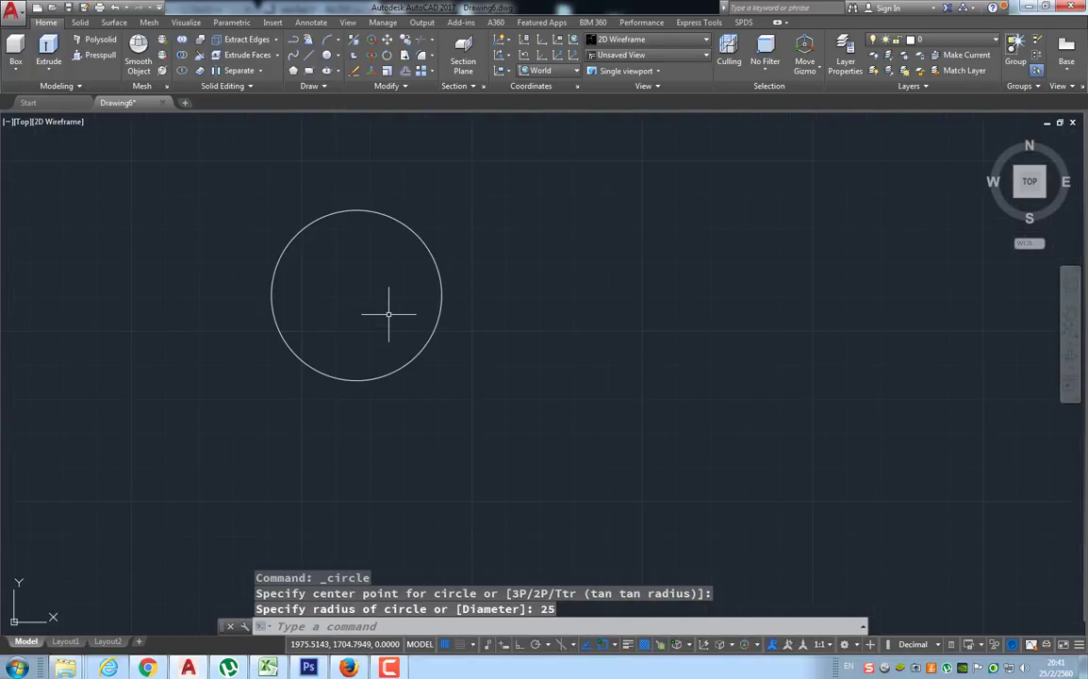
Step: Copy the radius 25 circle 90 units horizontally to the right with Ortho on
left_click(416, 232)
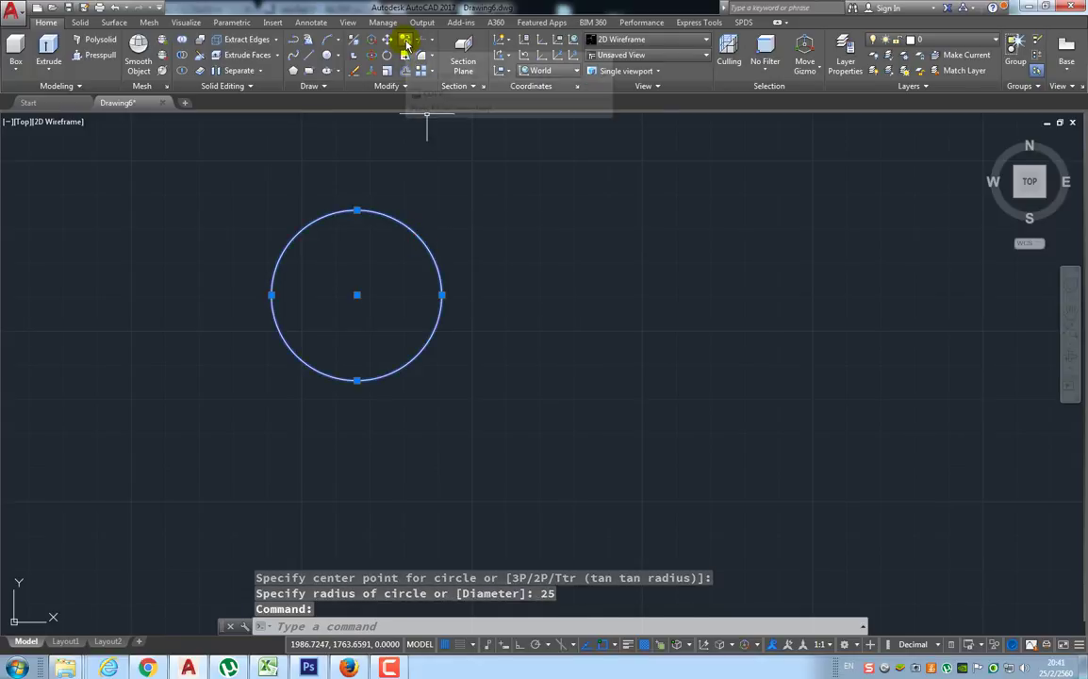
left_click(405, 44)
left_click(462, 175)
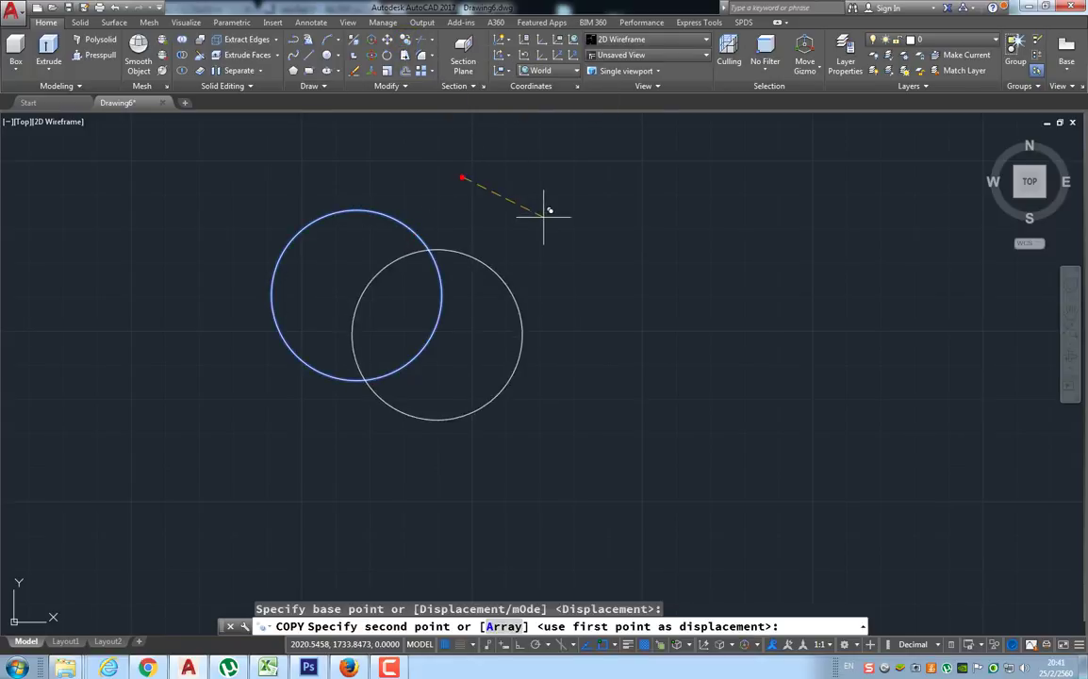
key("F8")
type("90")
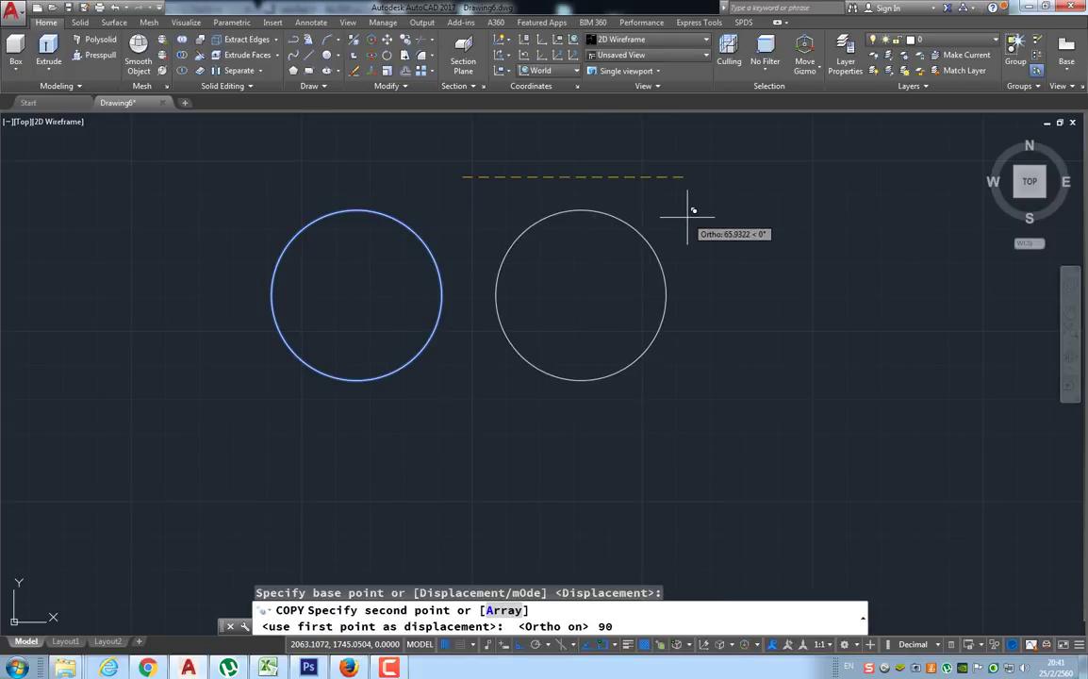
key("Return")
key("Escape")
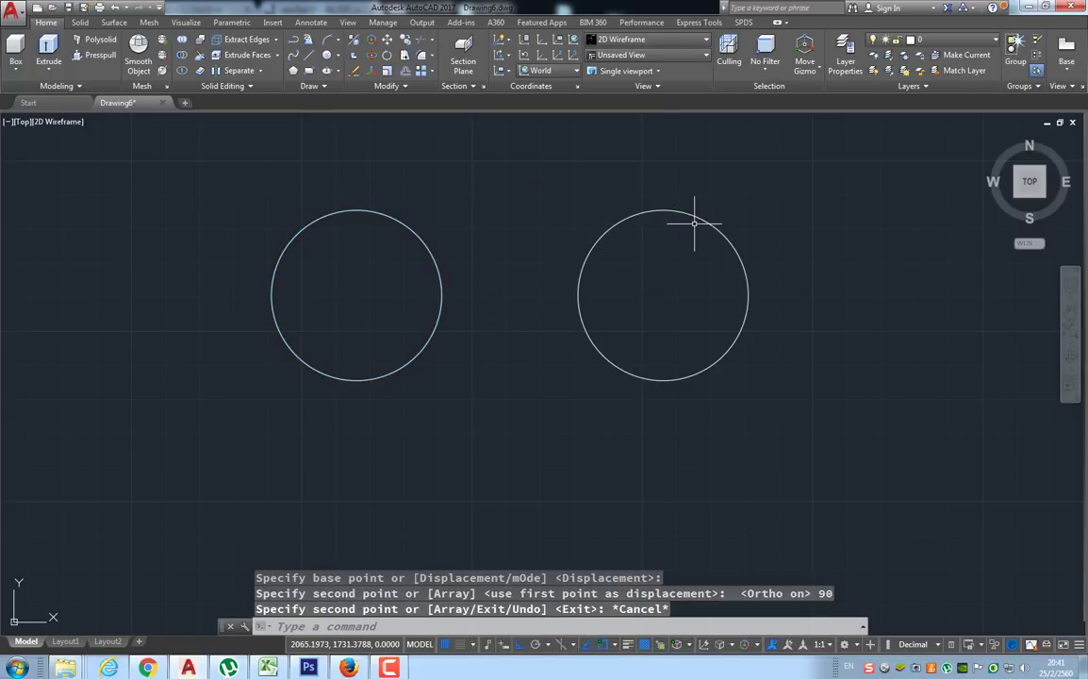
Step: Draw concentric circles of radius 12 in the left circle and radius 7 in the right one
left_click(327, 56)
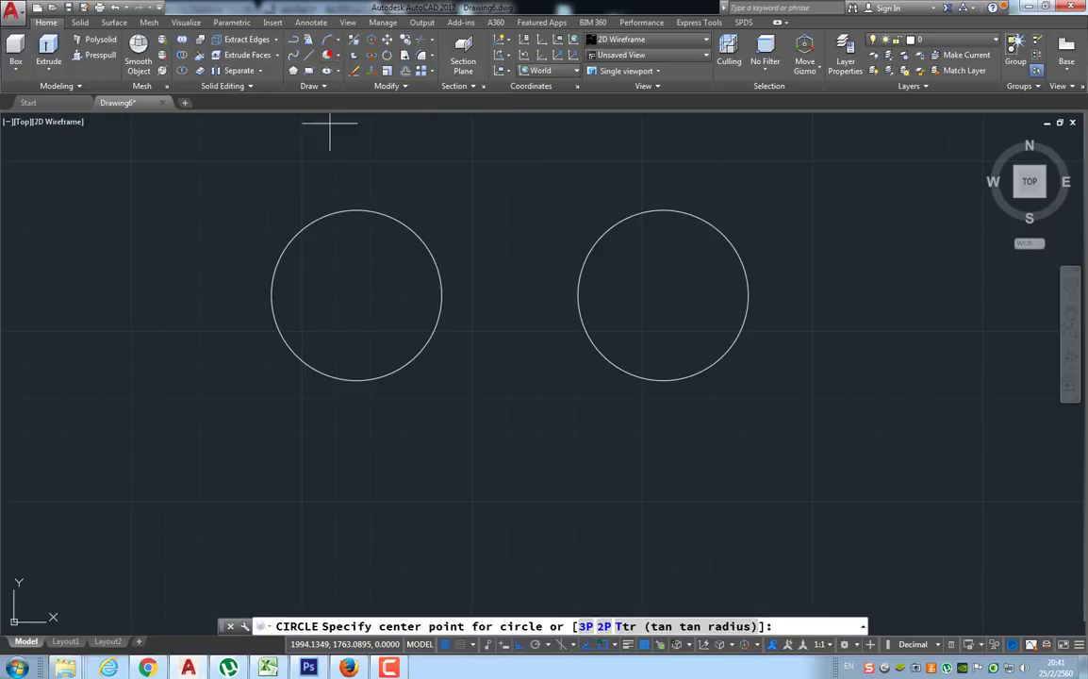
left_click(355, 290)
type("12")
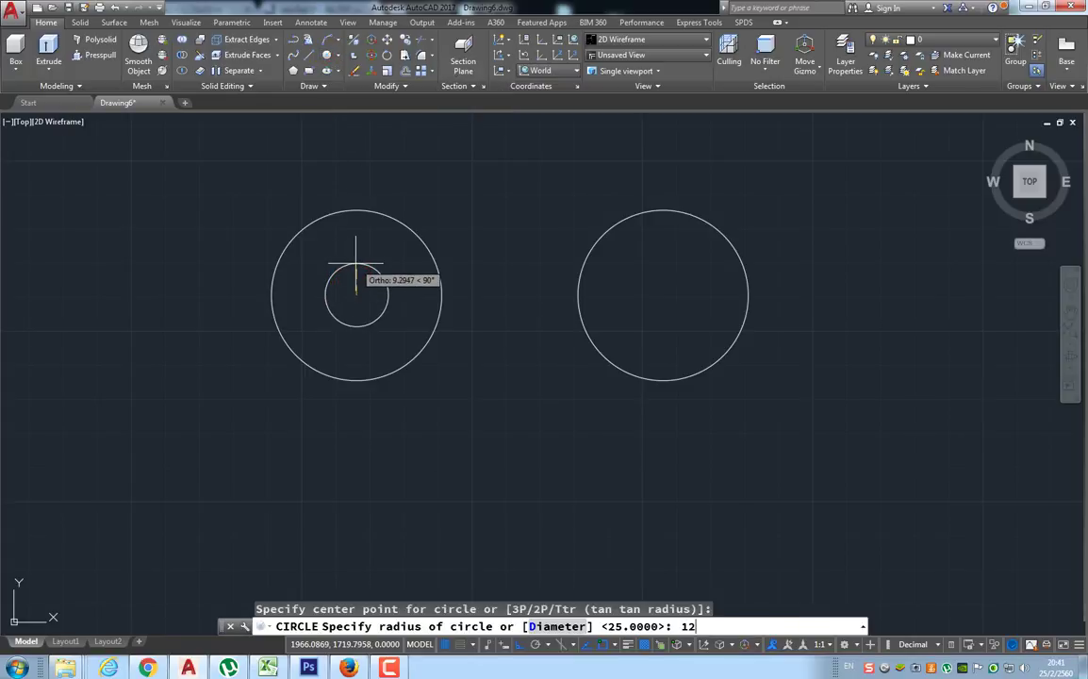
key("Return")
key("Return")
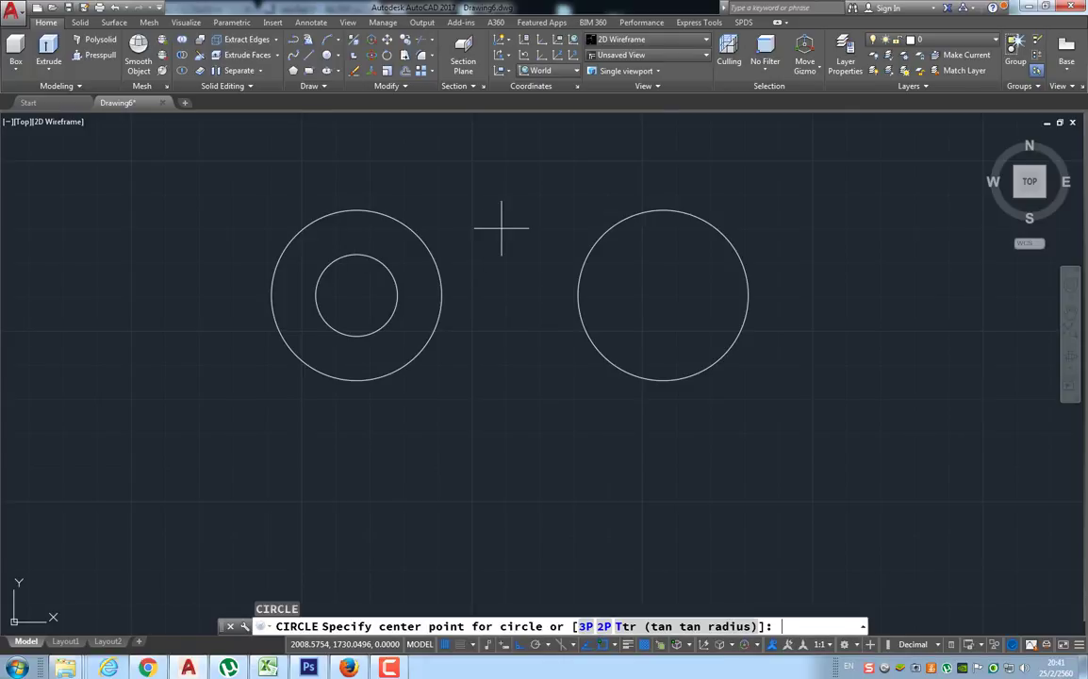
left_click(658, 295)
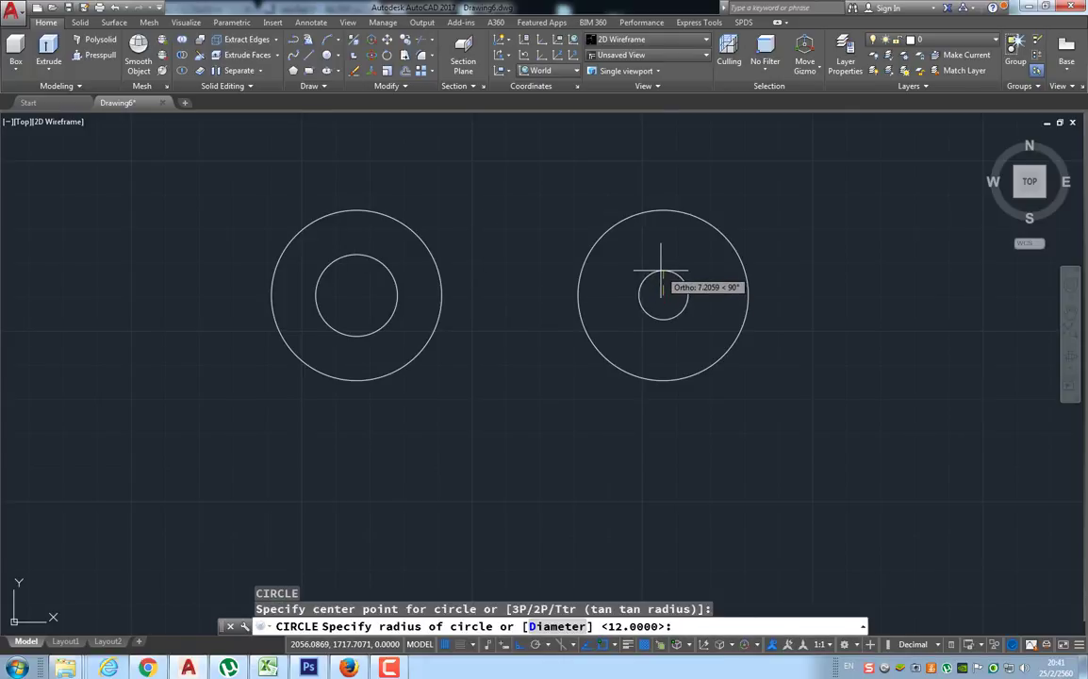
type("7")
key("Return")
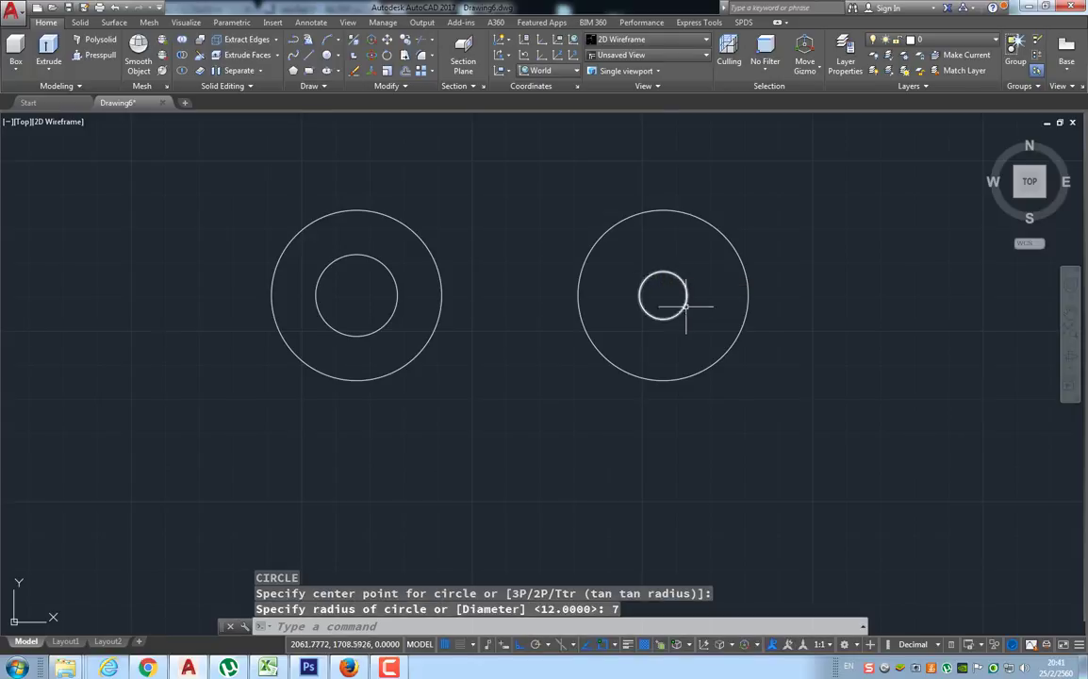
Step: Copy the radius 7 circle 35 units to the left
left_click(685, 307)
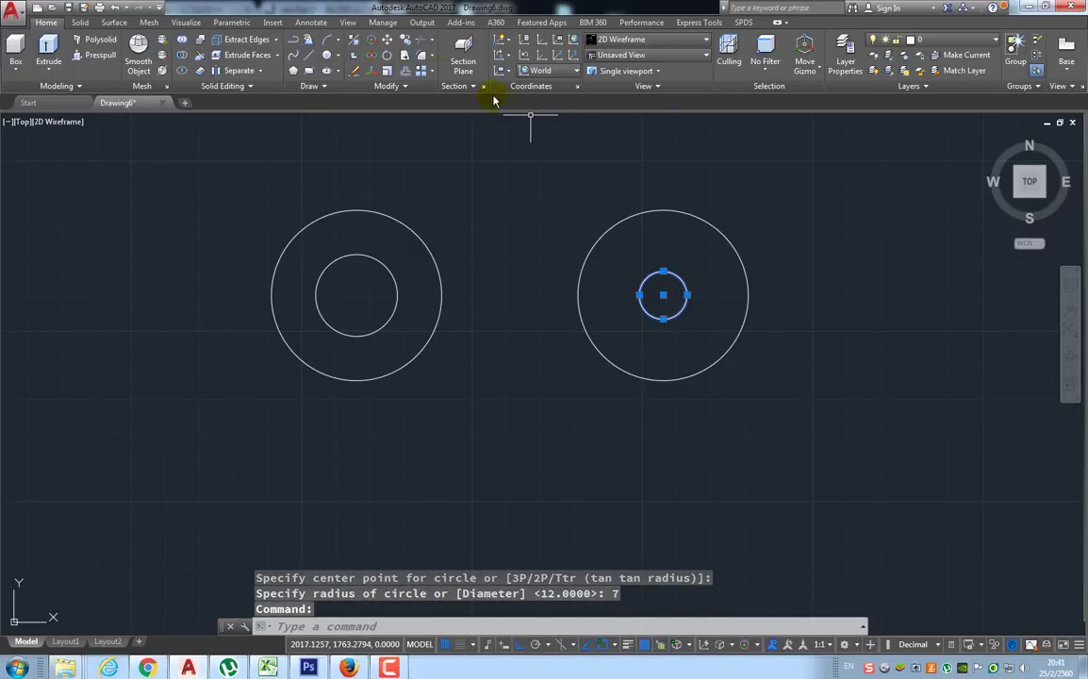
left_click(409, 40)
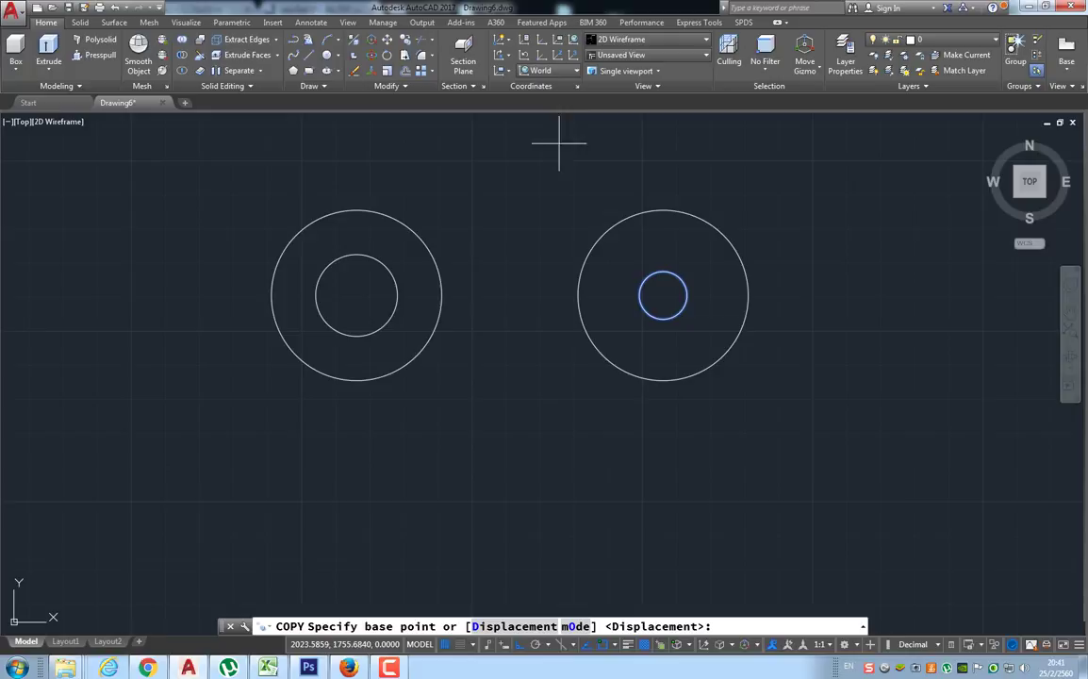
left_click(630, 170)
type("35")
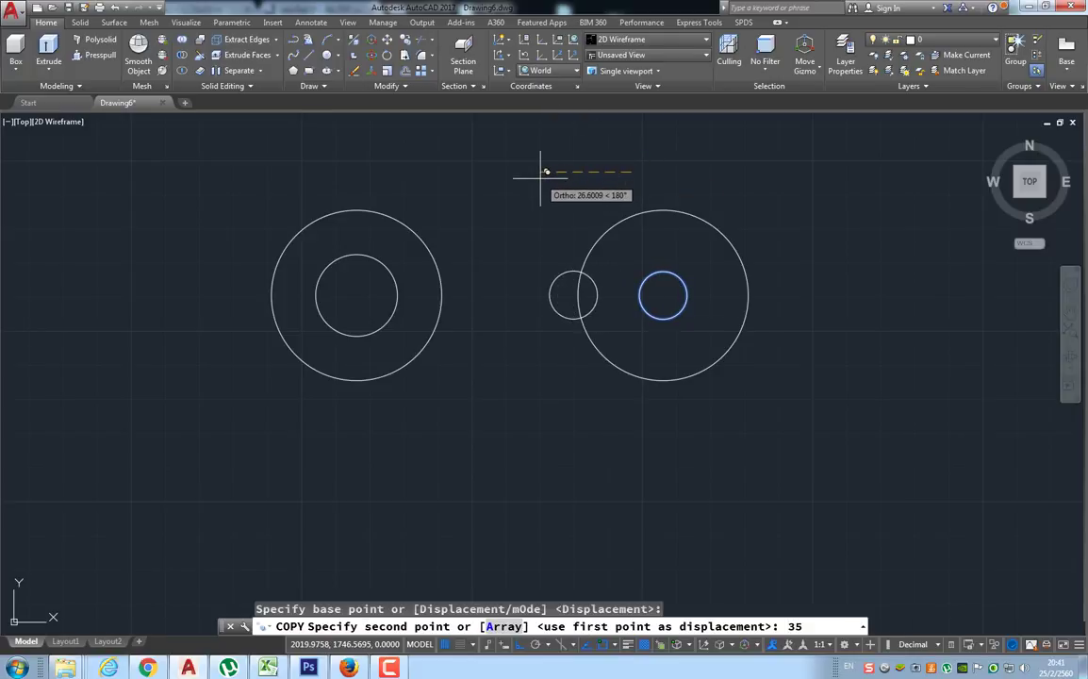
key("Return")
key("Escape")
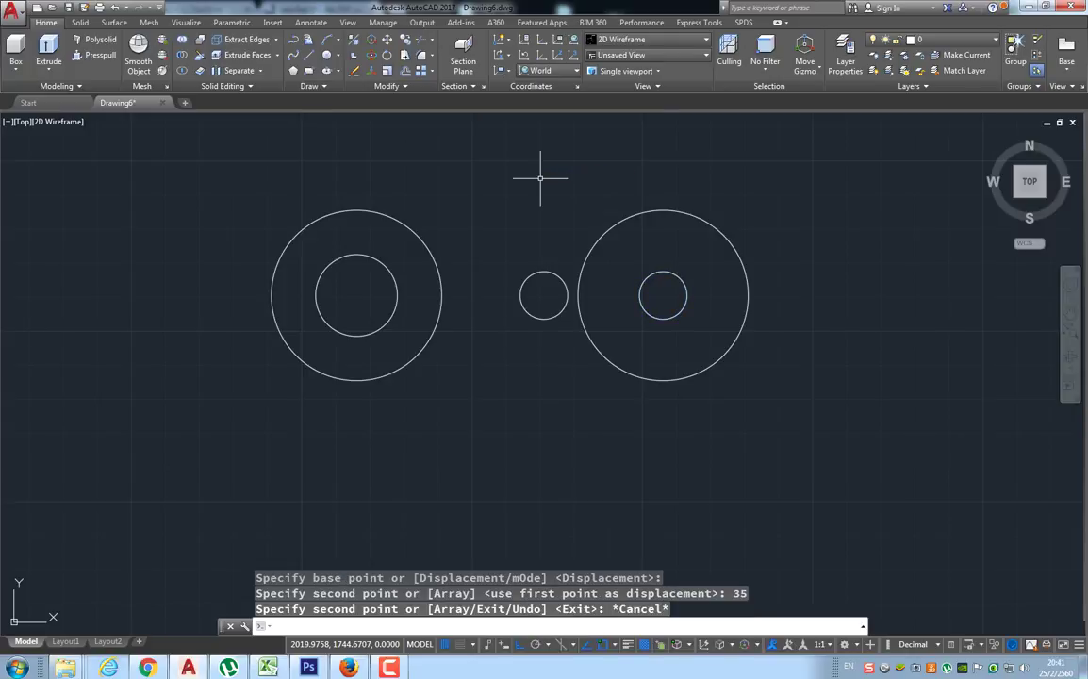
Step: Draw a line joining the top quadrants of the two large circles
left_click(311, 63)
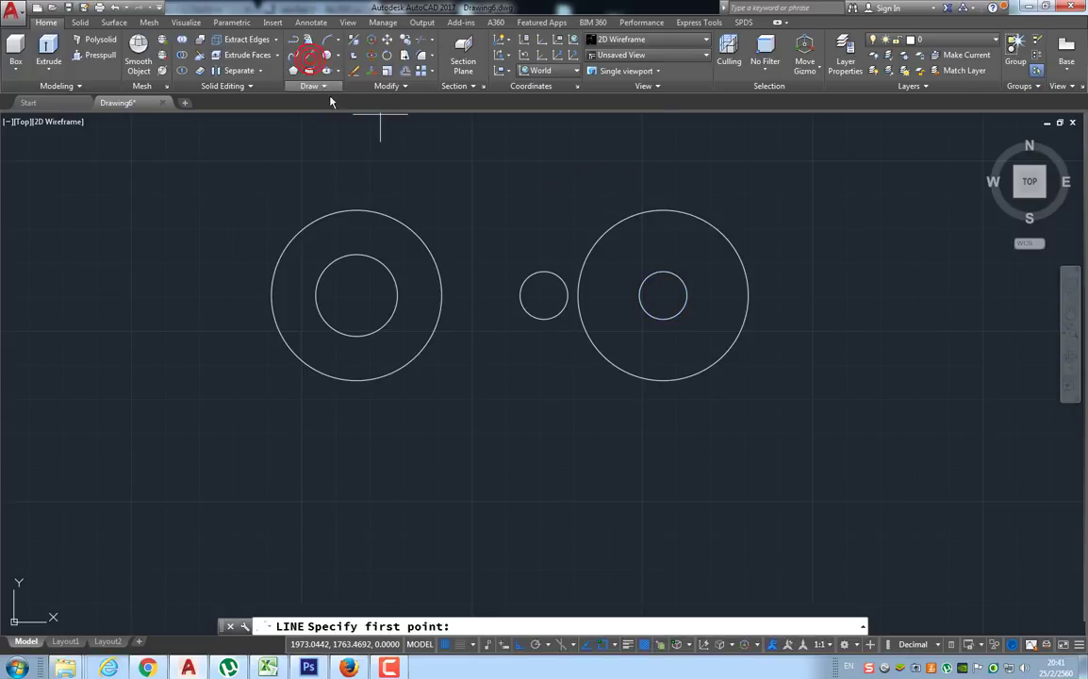
right_click(362, 173, "shift")
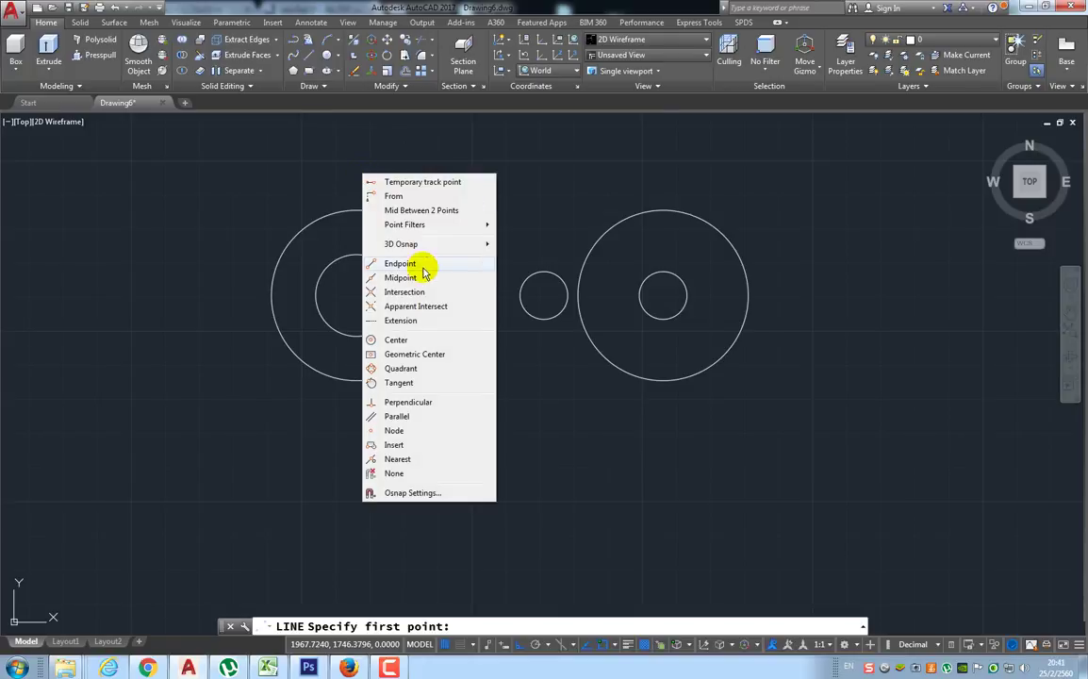
left_click(400, 368)
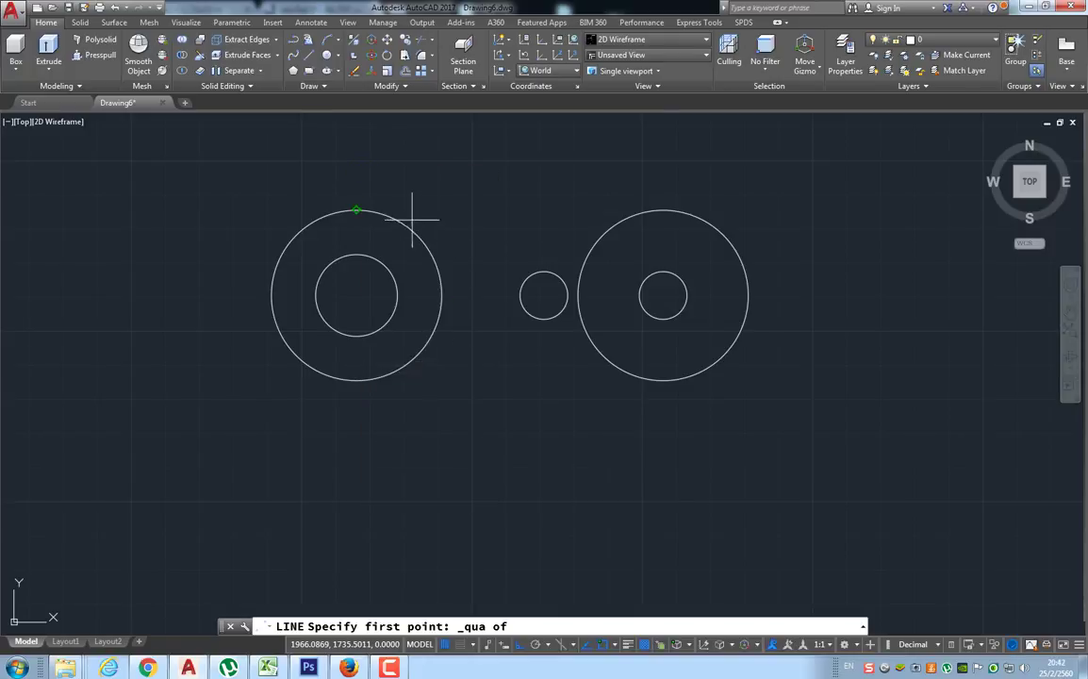
left_click(365, 207)
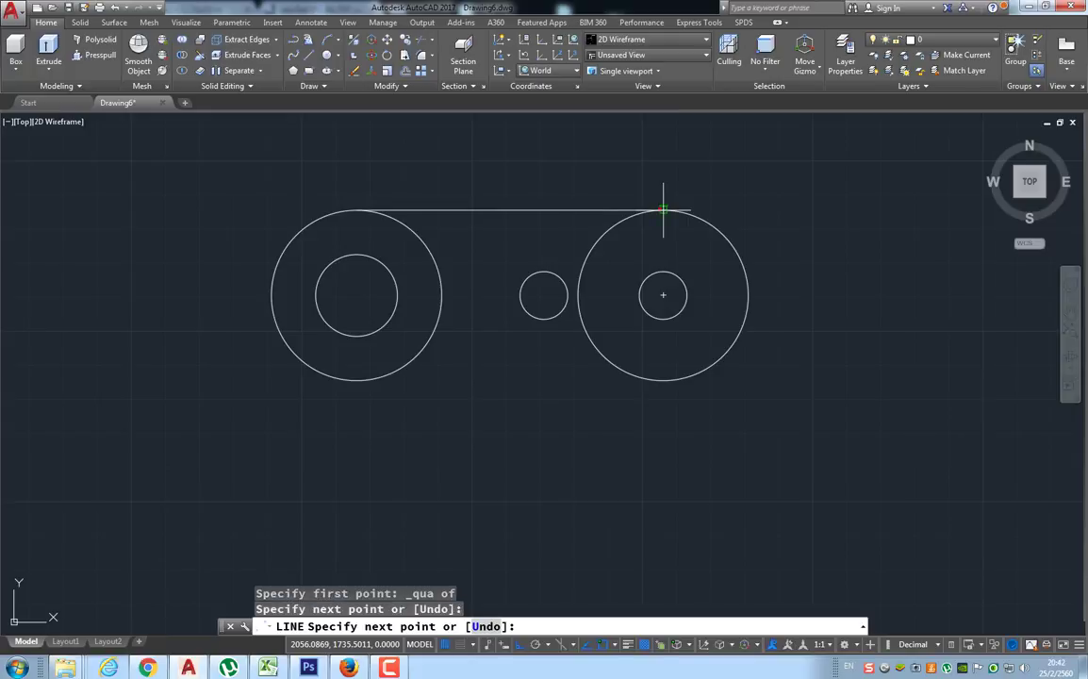
left_click(610, 209)
key("Return")
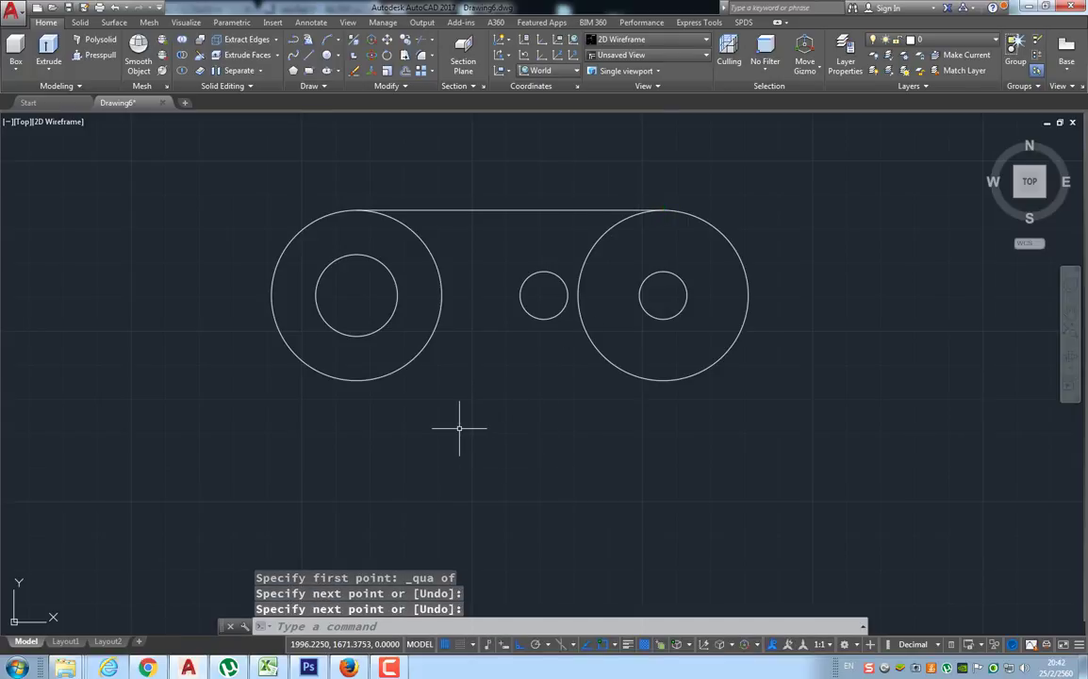
Step: Draw a line joining the bottom quadrants of the two large circles
key("Return")
right_click(431, 431, "shift")
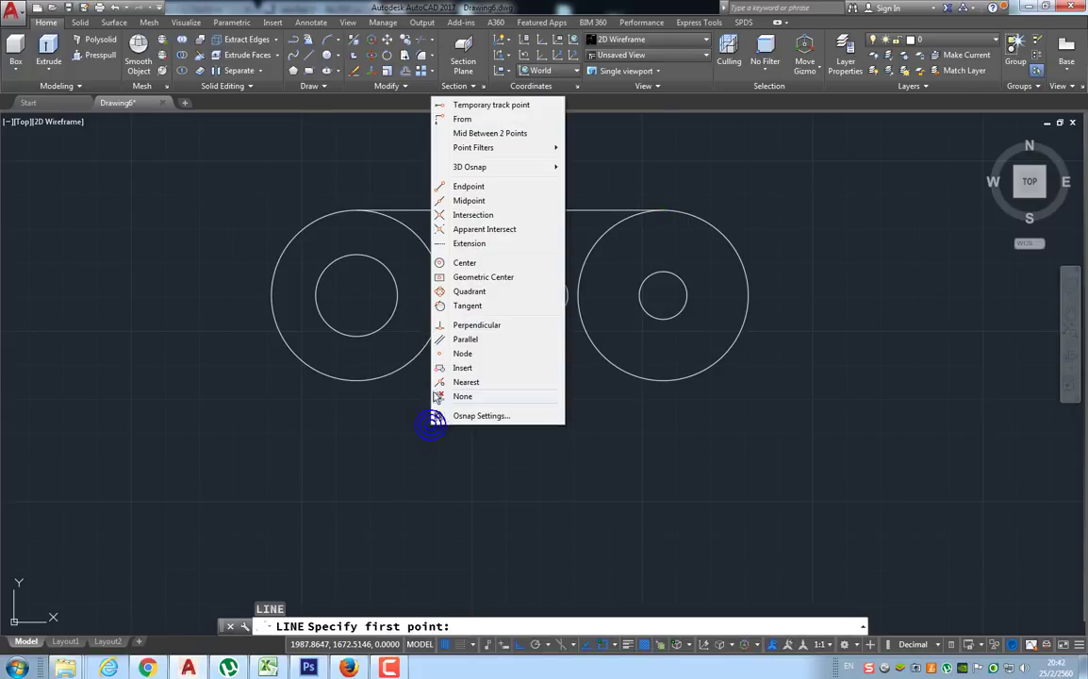
left_click(468, 292)
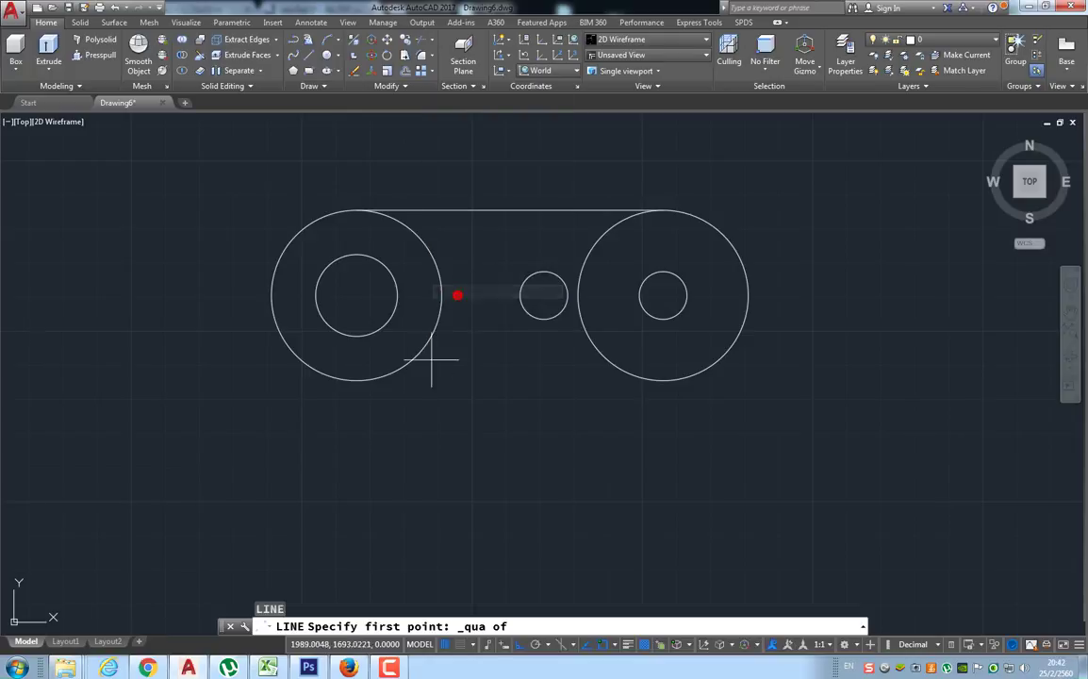
left_click(359, 378)
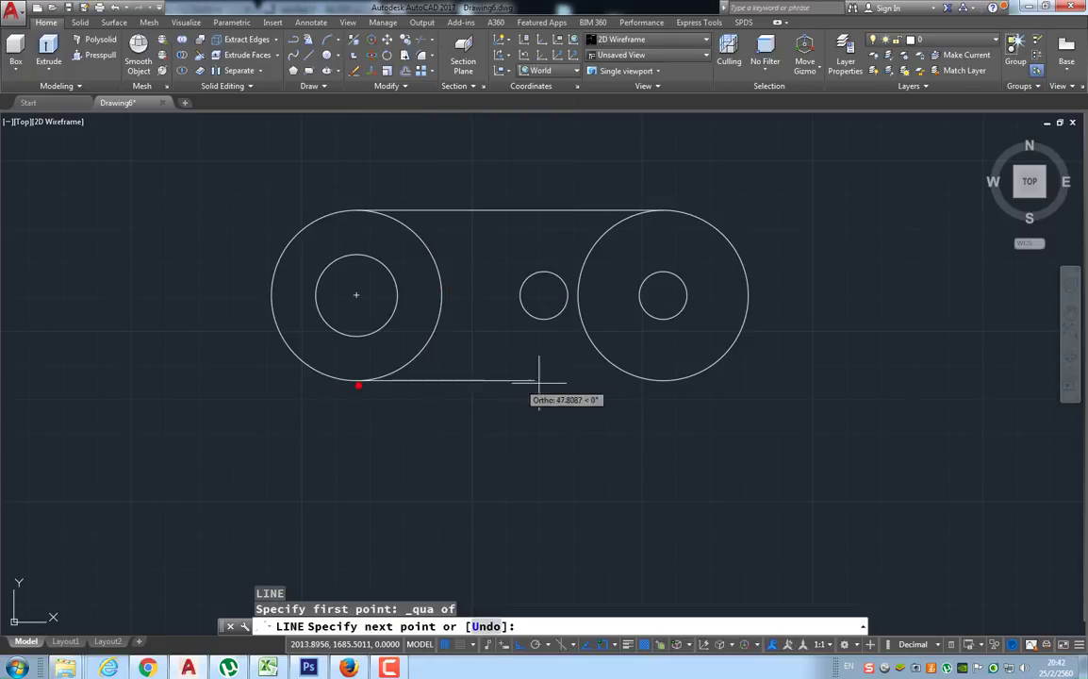
left_click(642, 380)
left_click(634, 379)
key("Return")
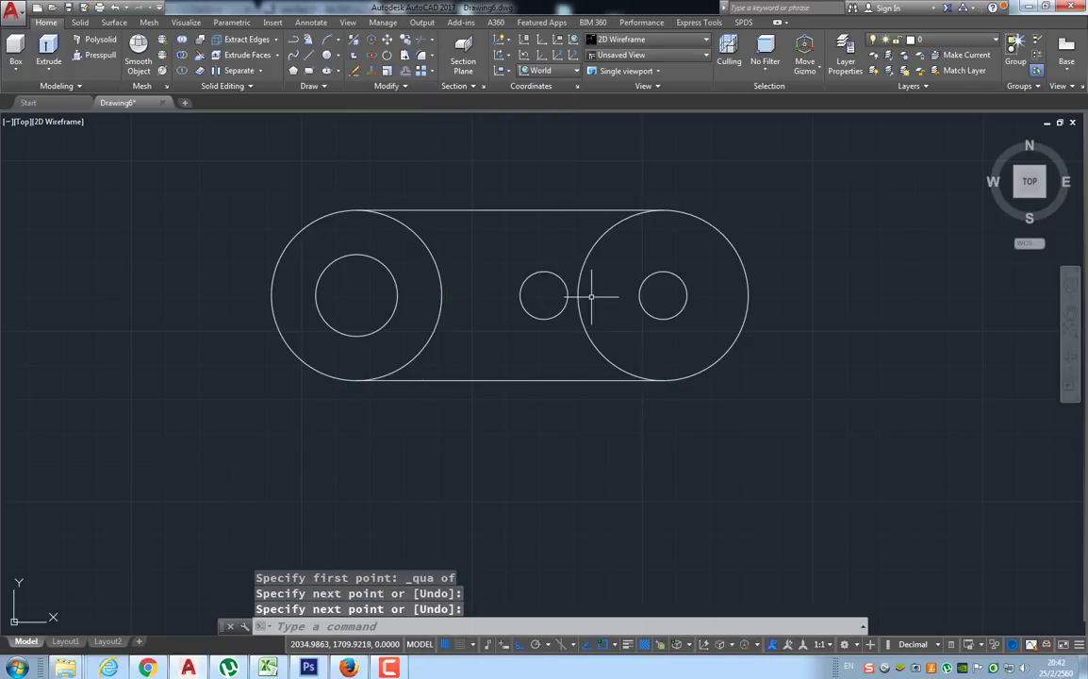
key("Return")
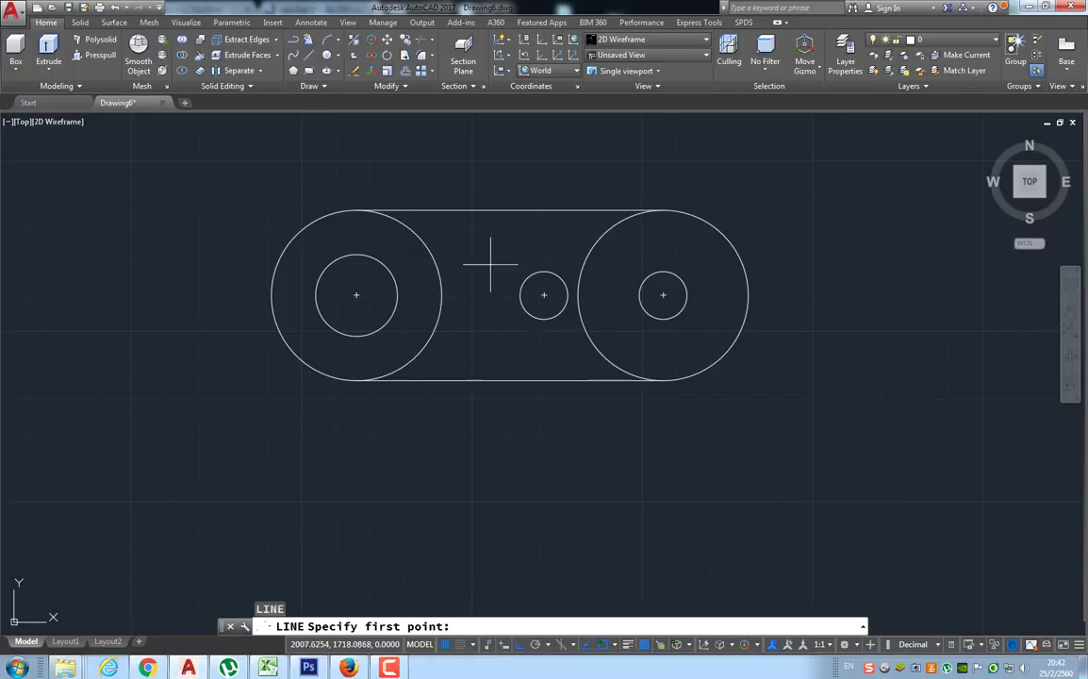
Step: Draw a line from the small circle's top quadrant to the right inner circle's top quadrant
right_click(481, 254, "shift")
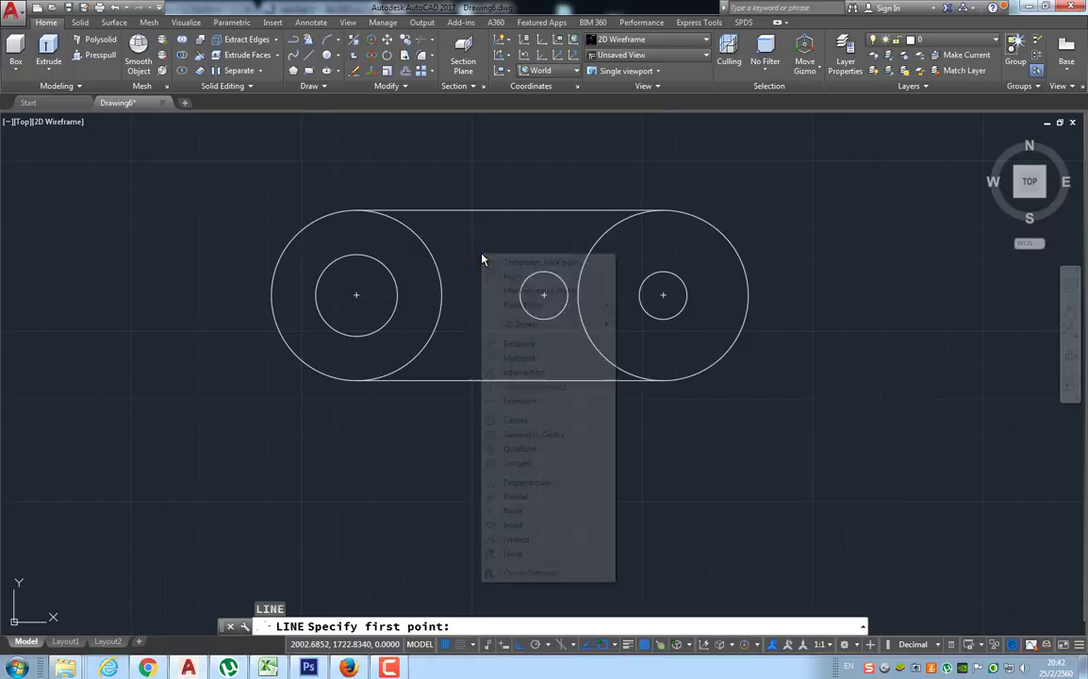
left_click(520, 449)
left_click(565, 275)
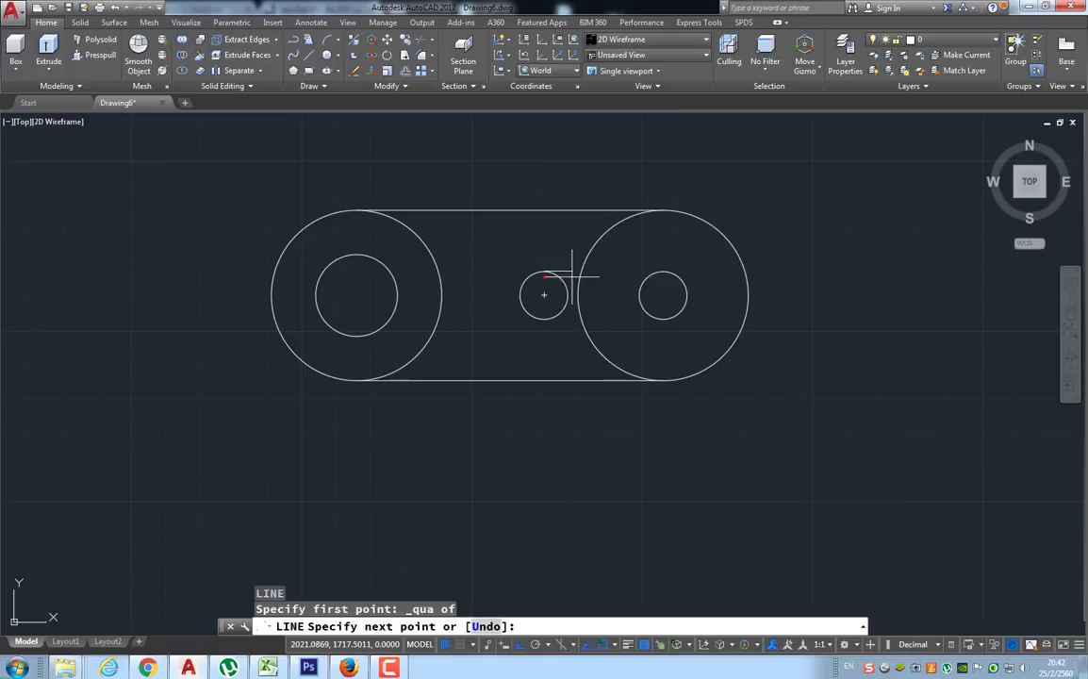
left_click(648, 274)
key("Return")
key("Return")
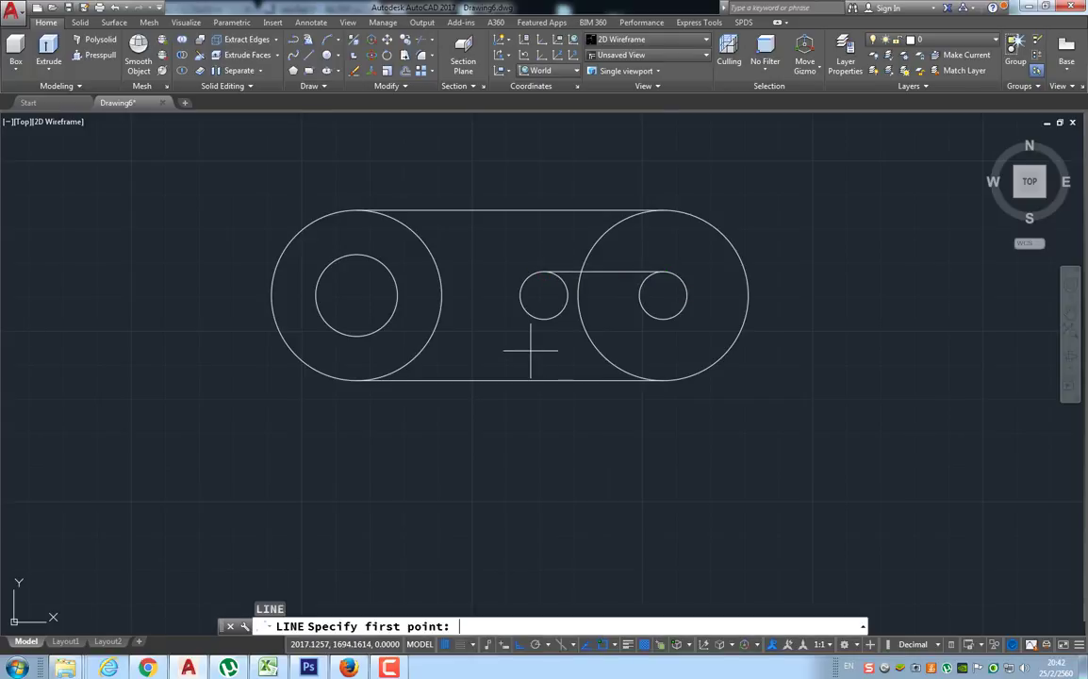
Step: Draw a line from the small circle's bottom quadrant to the right inner circle's bottom quadrant
right_click(479, 317, "shift")
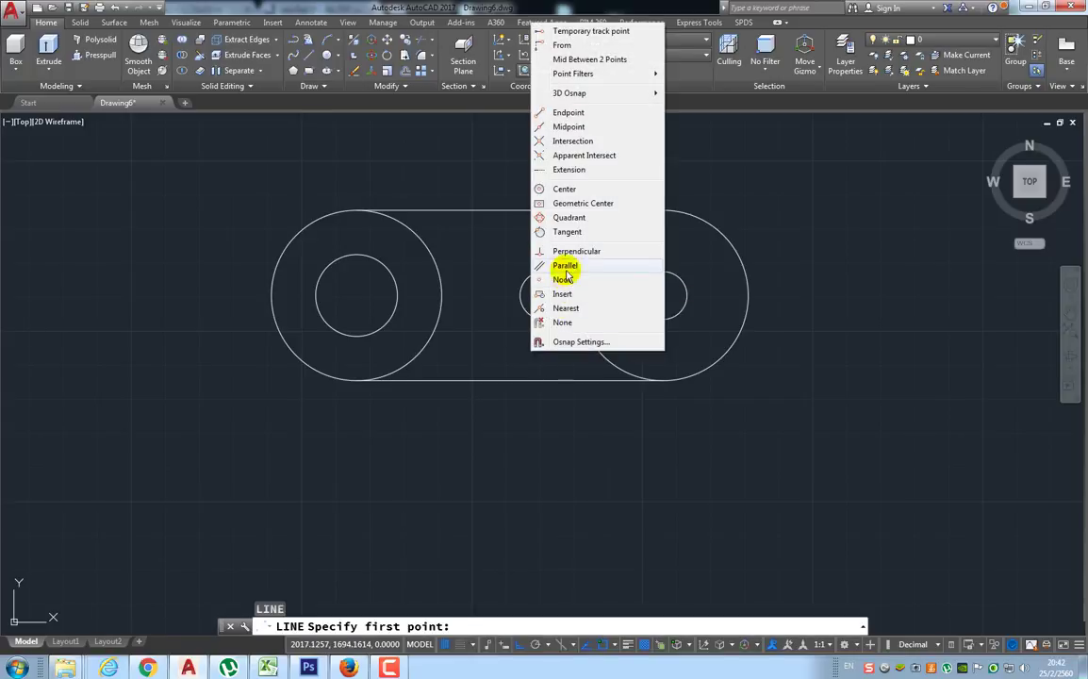
left_click(548, 214)
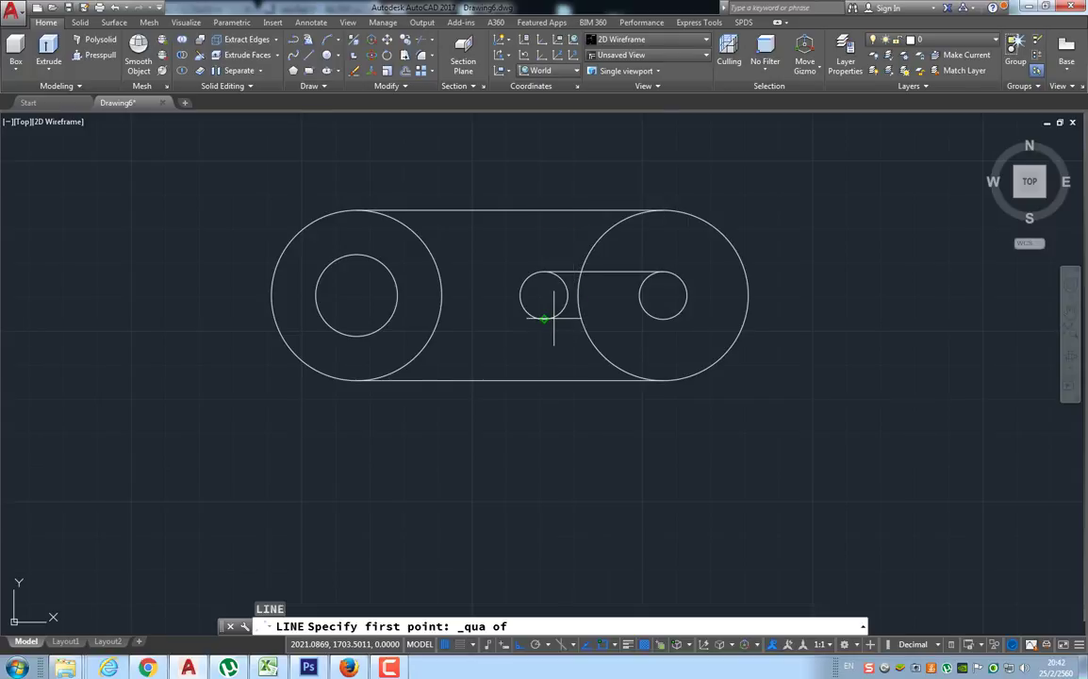
left_click(550, 318)
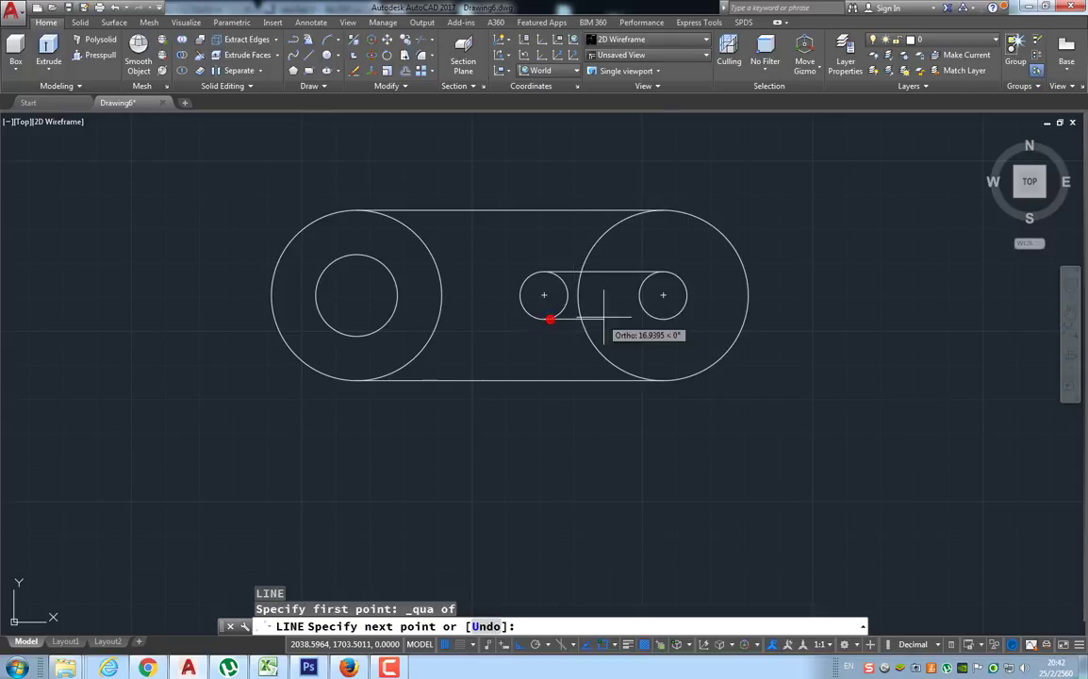
left_click(662, 319)
key("Return")
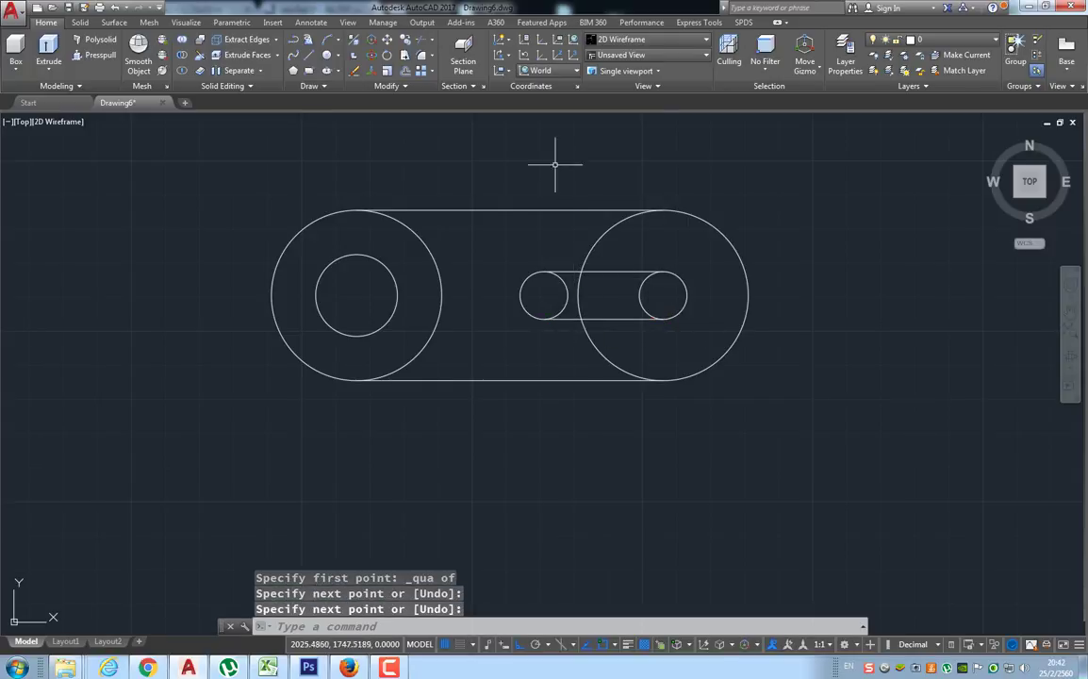
left_click(423, 43)
Step: Trim the overlapping arcs inside the slot and right circle, using all objects as cutting edges
key("Return")
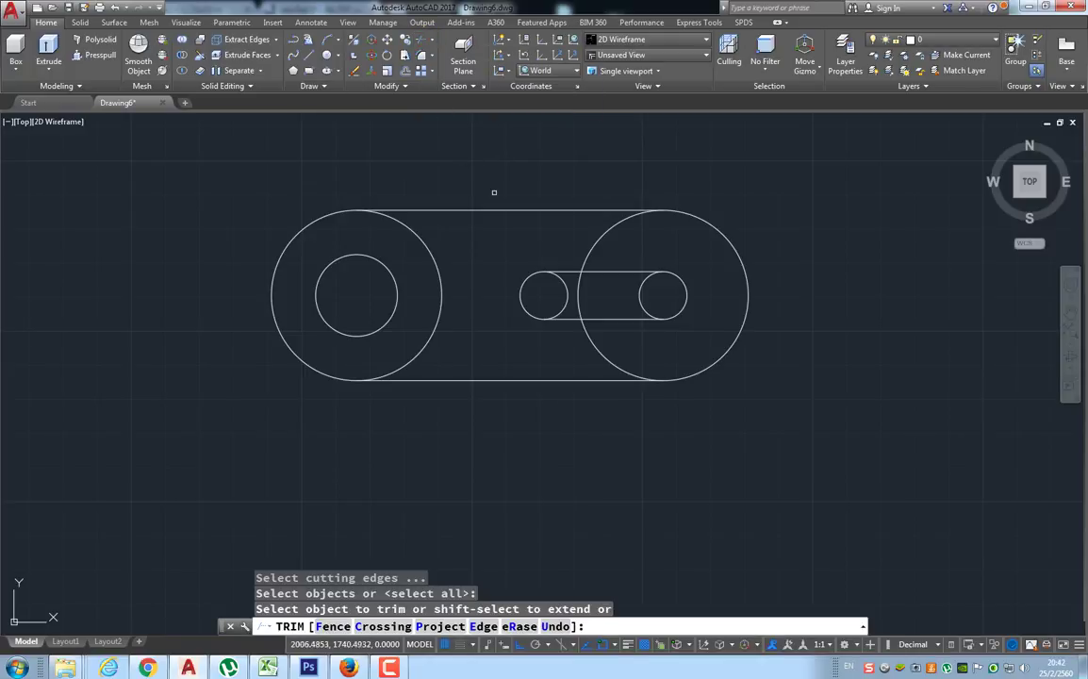
left_click(567, 298)
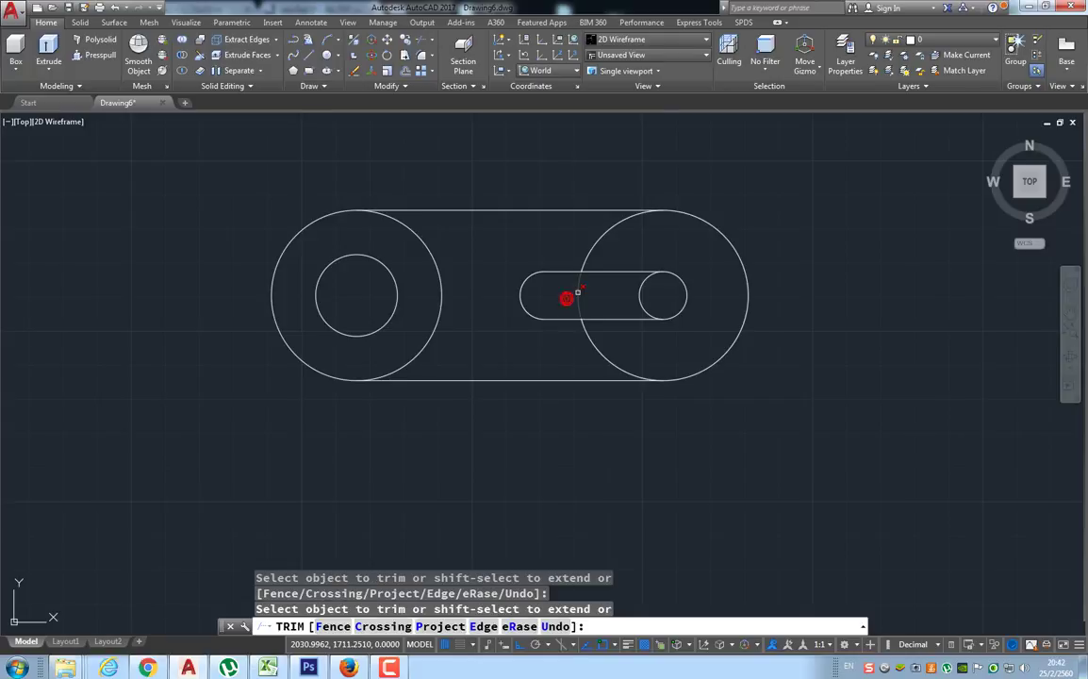
left_click(593, 245)
left_click(641, 296)
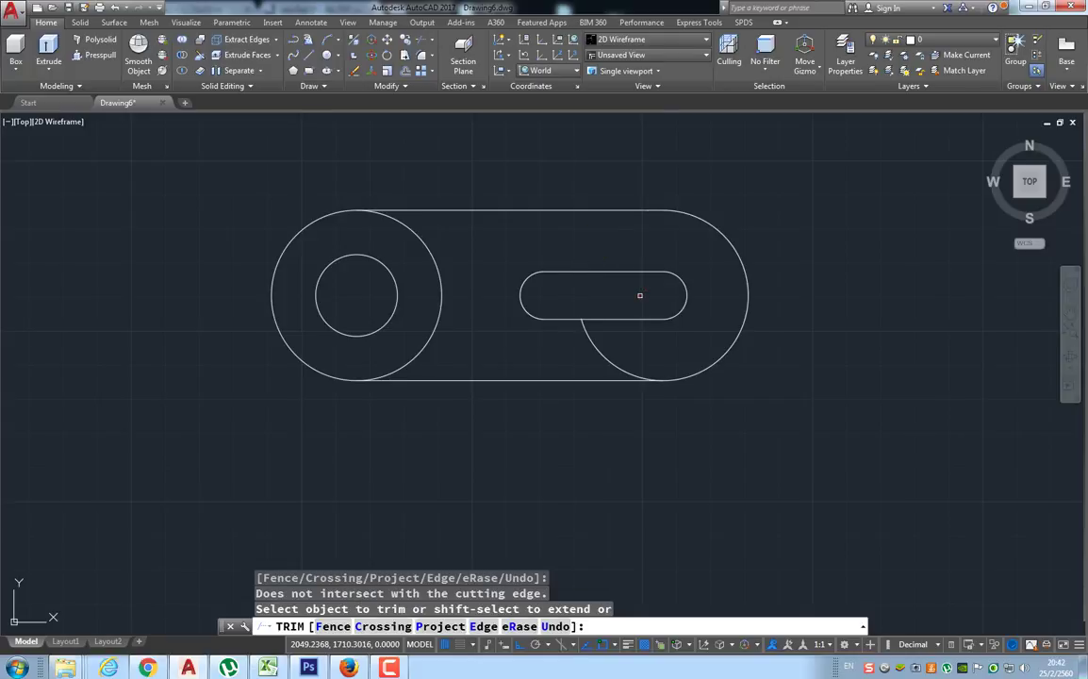
left_click(640, 295)
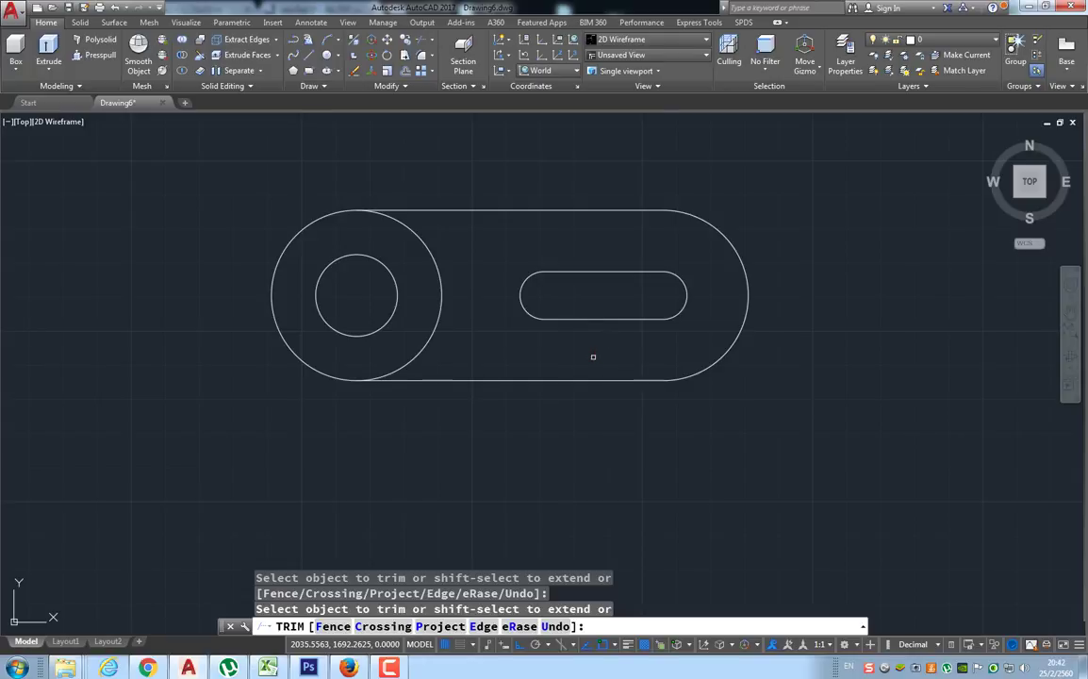
key("Escape")
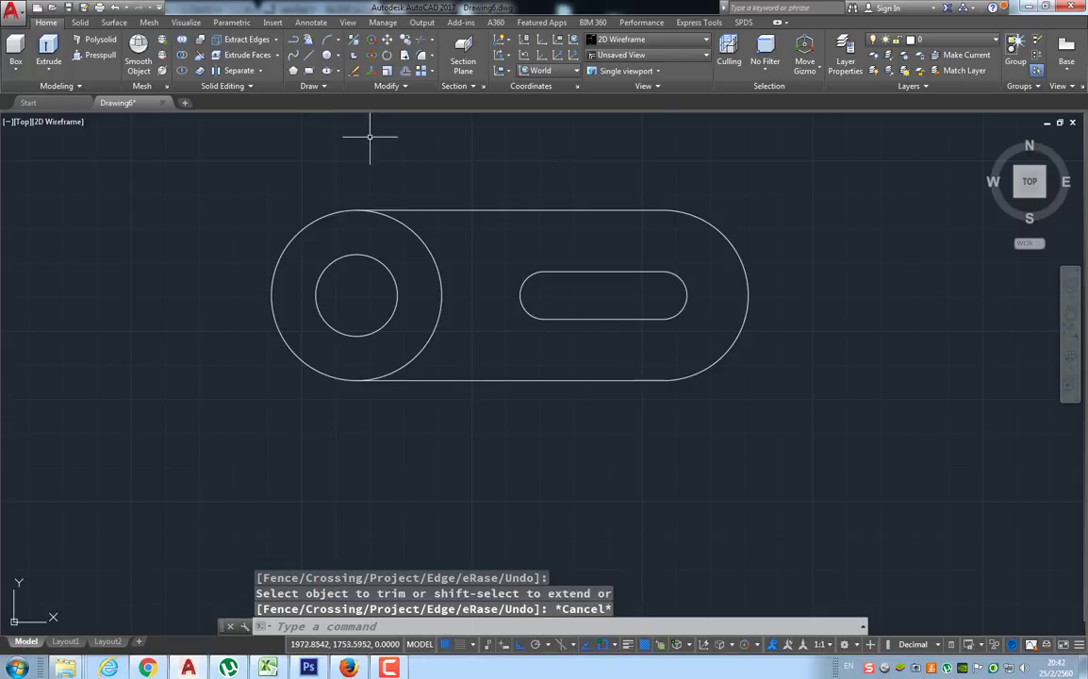
Step: Create closed boundary polylines by picking a point inside the plate outline
left_click(323, 86)
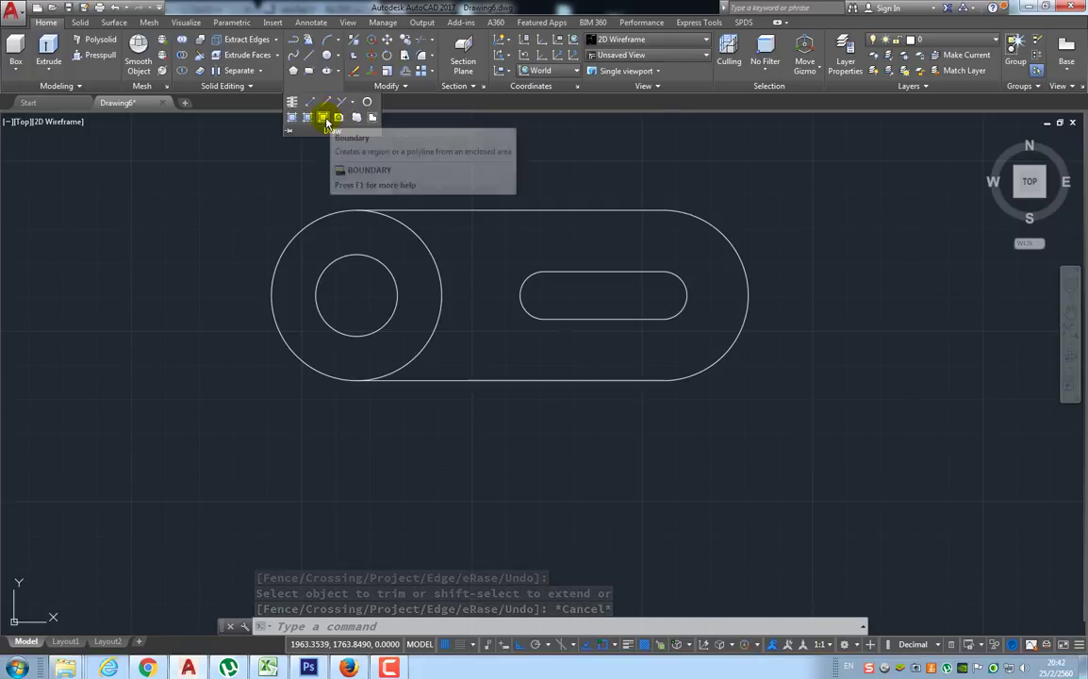
left_click(323, 118)
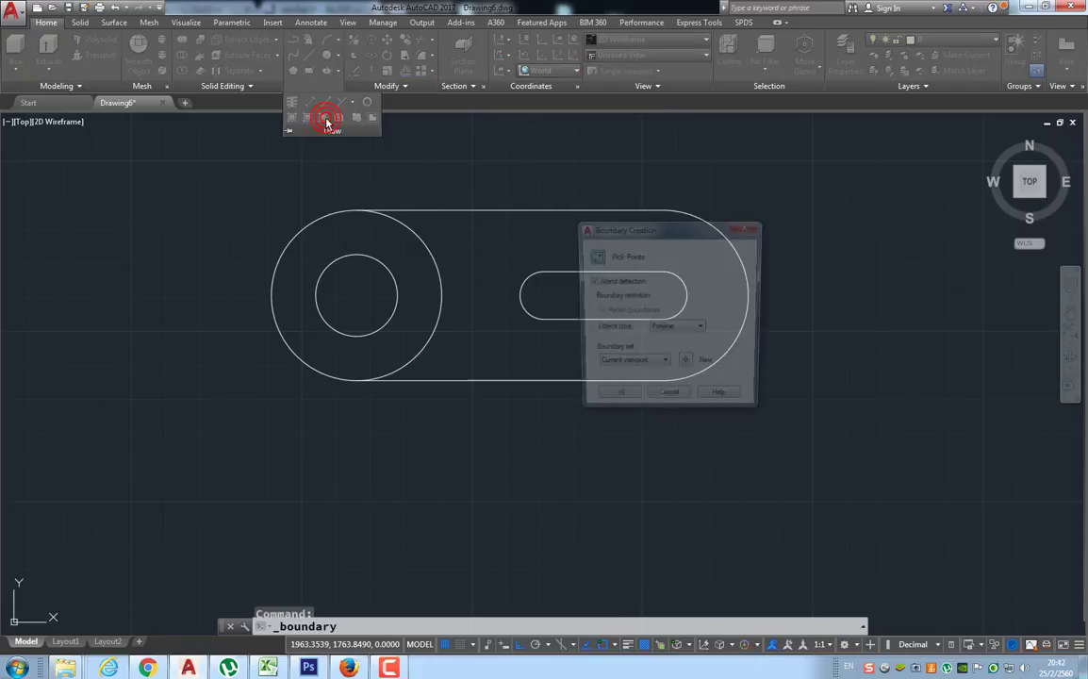
left_click(594, 256)
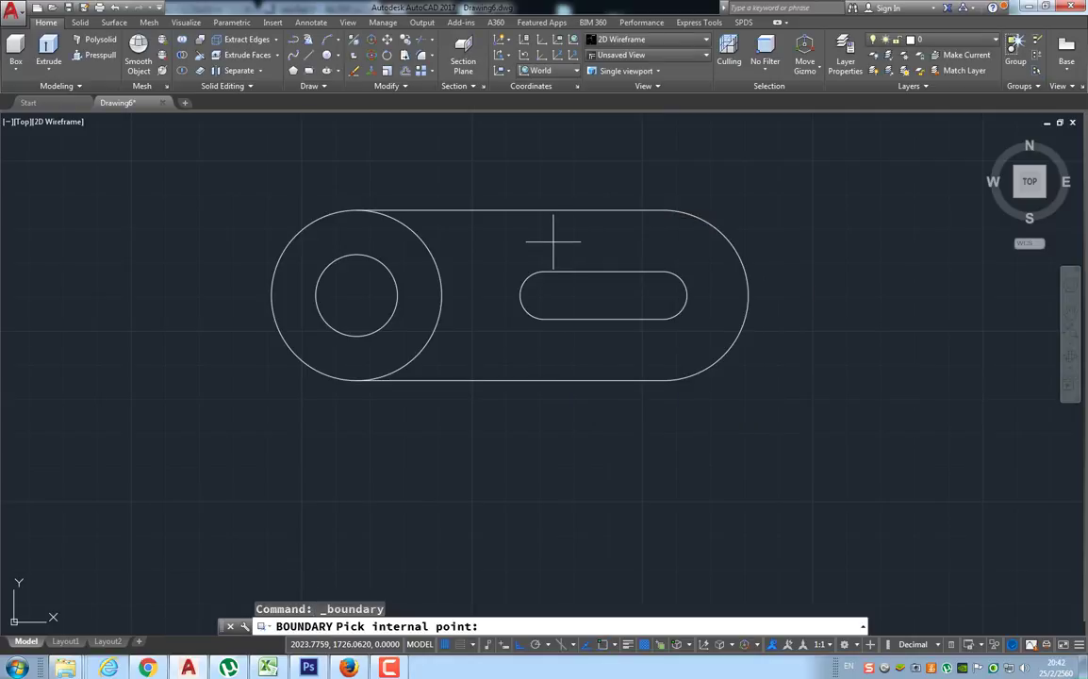
left_click(553, 242)
key("Return")
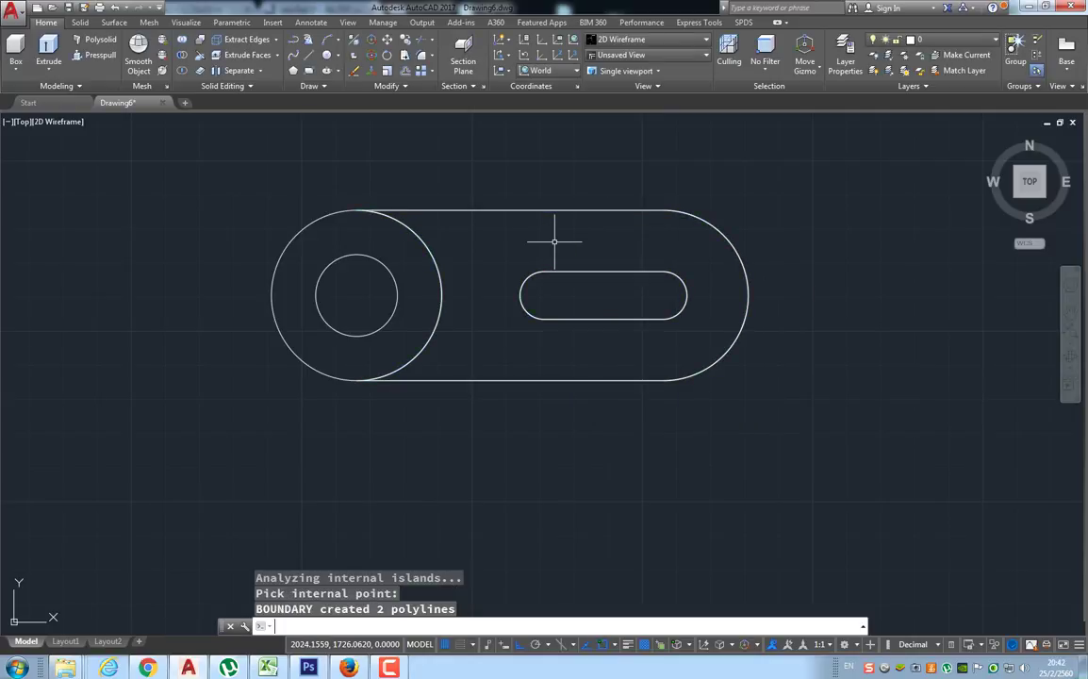
mouse_move(1028, 181)
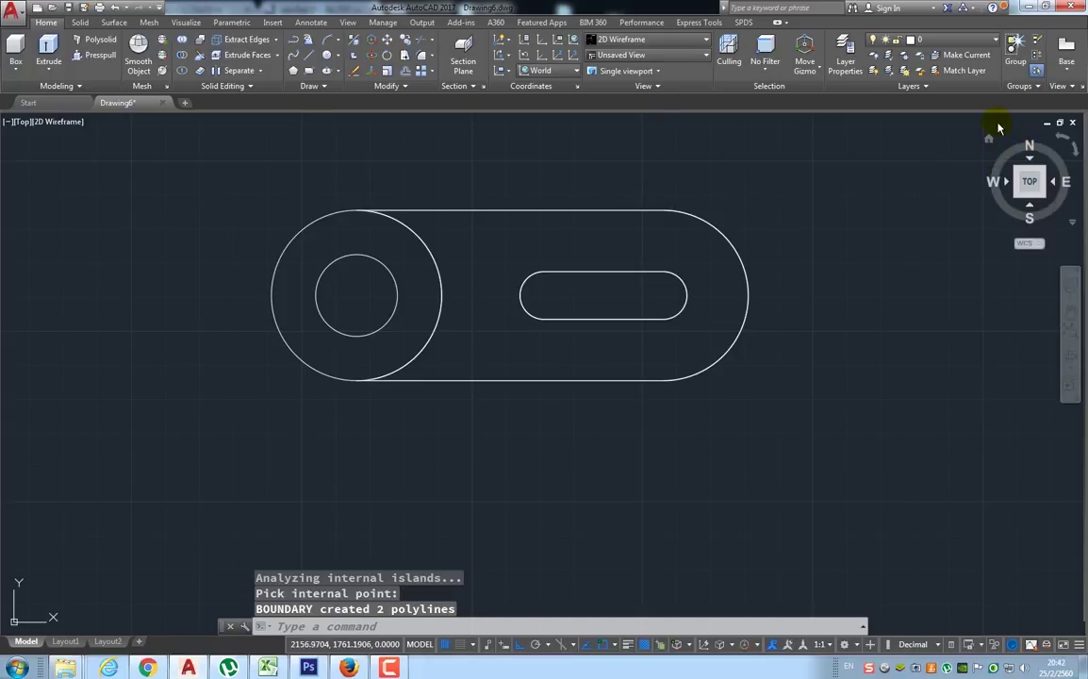
left_click(988, 142)
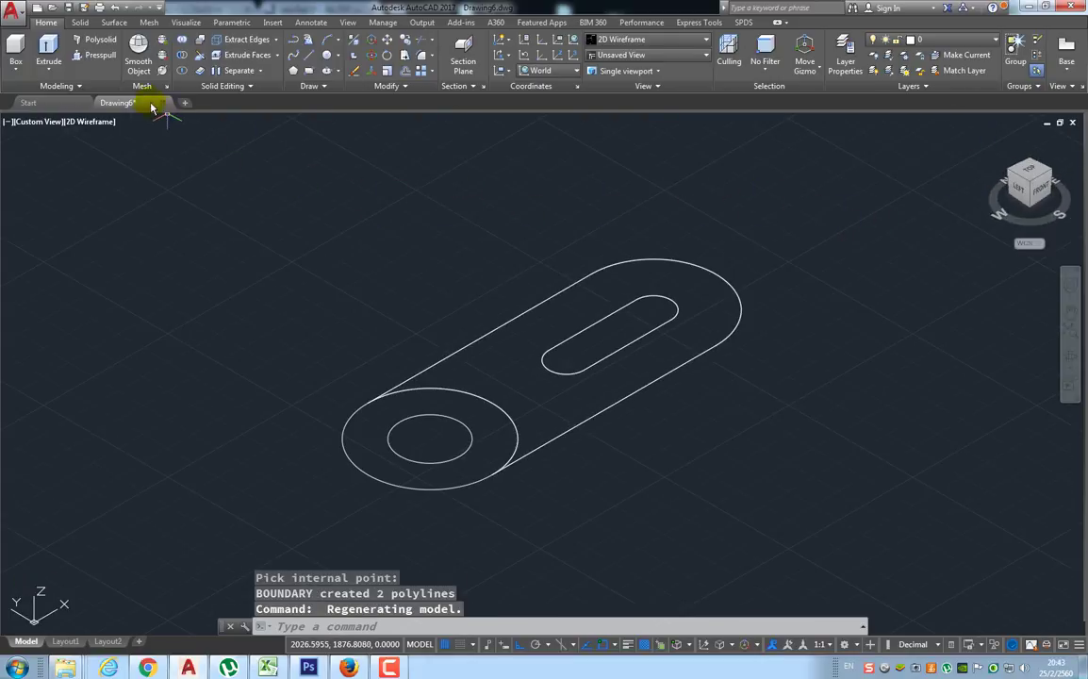
Step: Extrude the outer plate profile and the slot profile to a height of 15
left_click(52, 52)
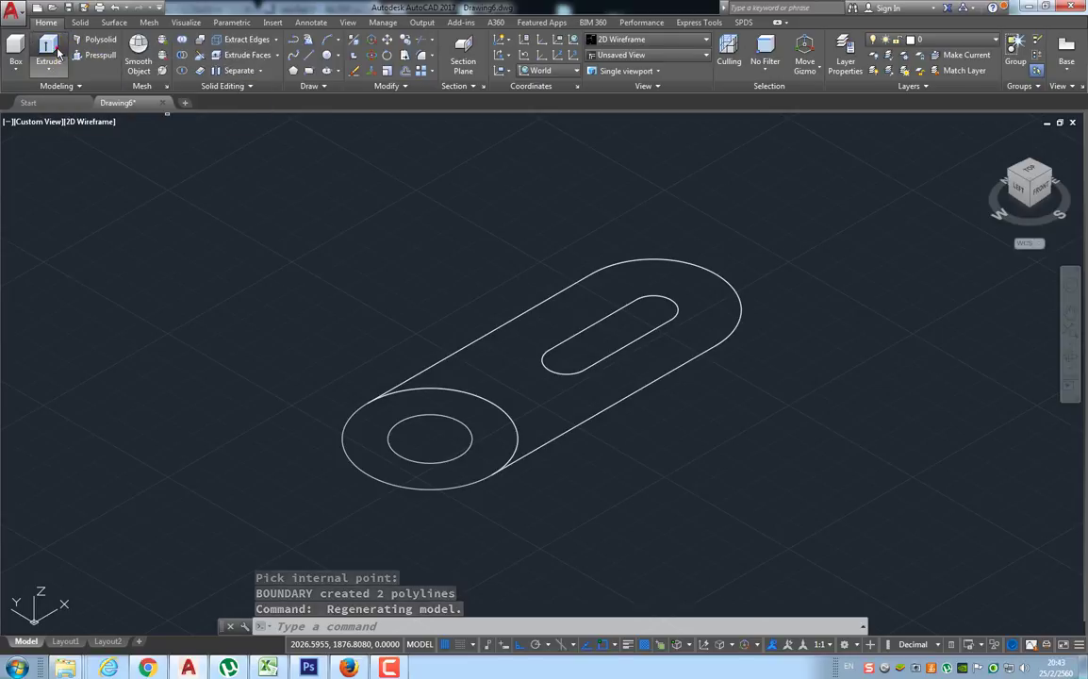
left_click(565, 341)
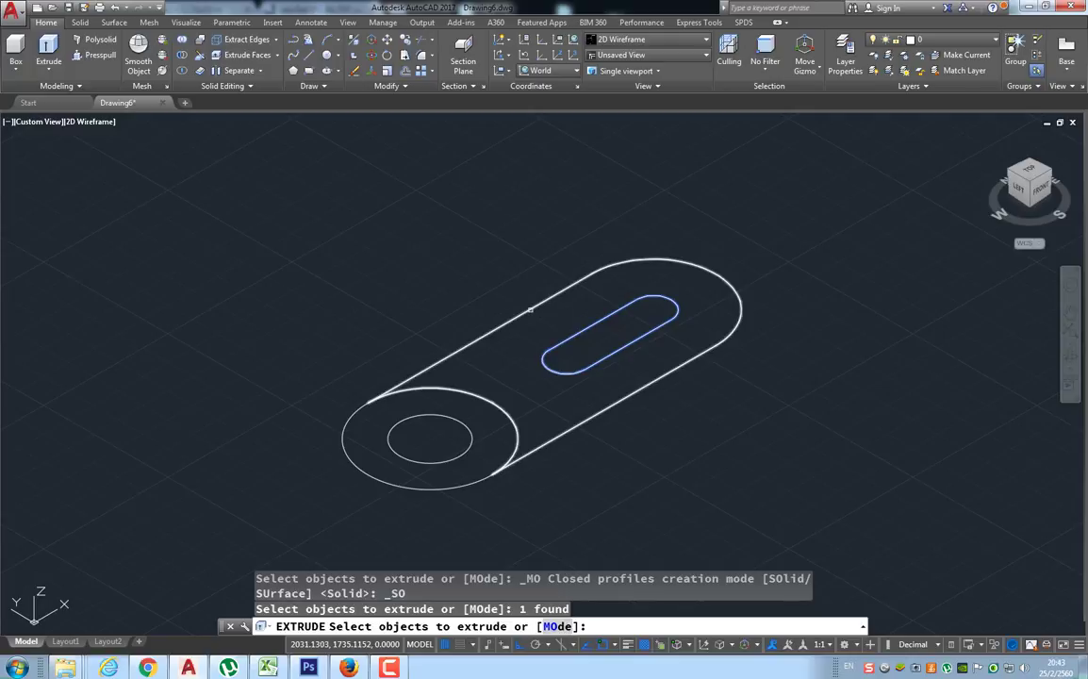
left_click(527, 307)
key("Return")
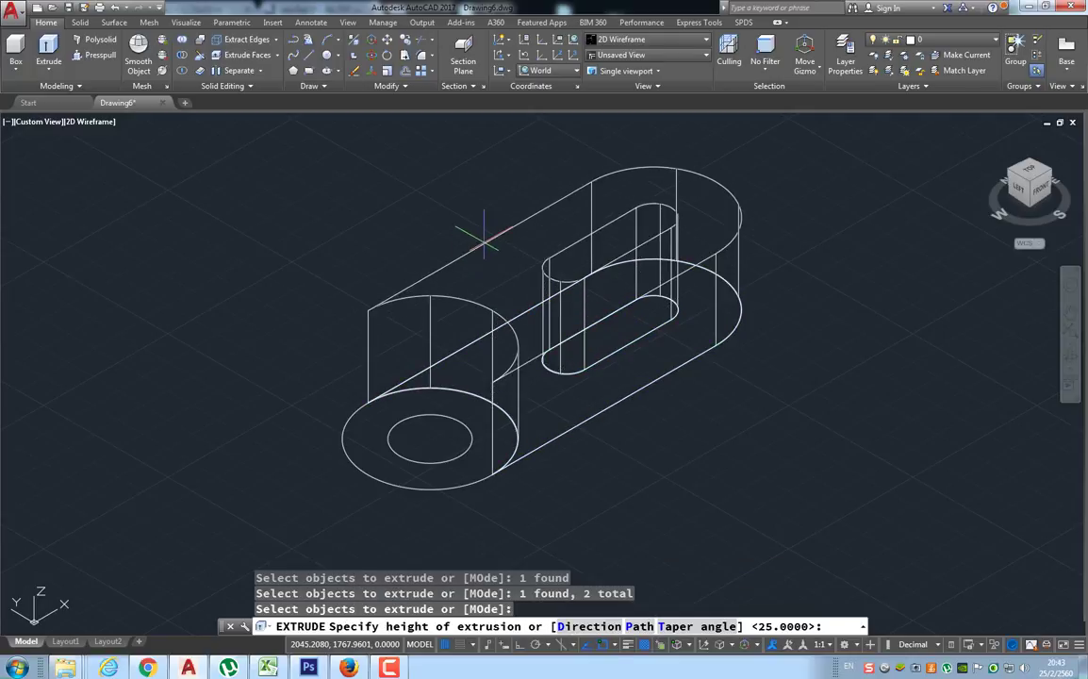
type("15")
key("Return")
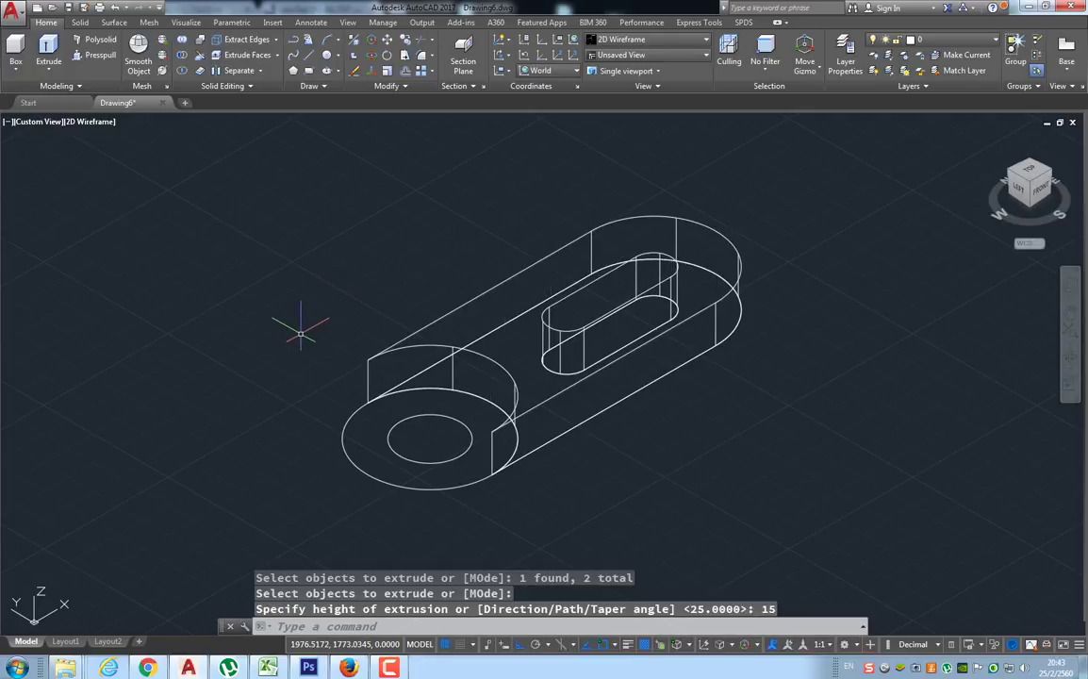
Step: Extrude the inner and outer hub circles to a height of 25
key("Return")
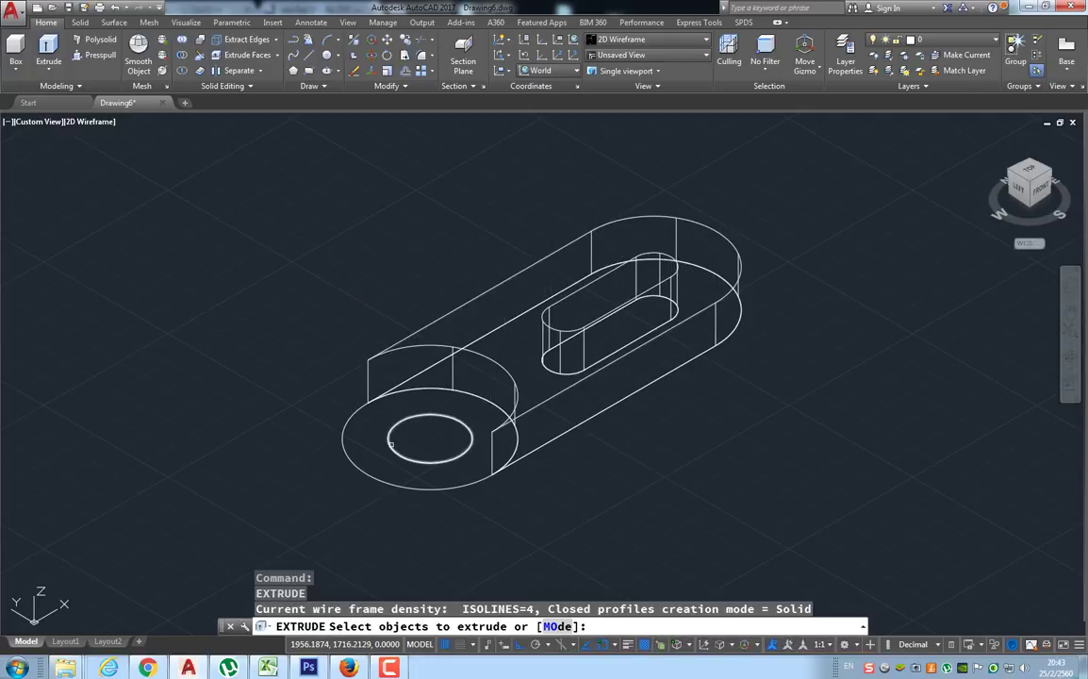
left_click(391, 446)
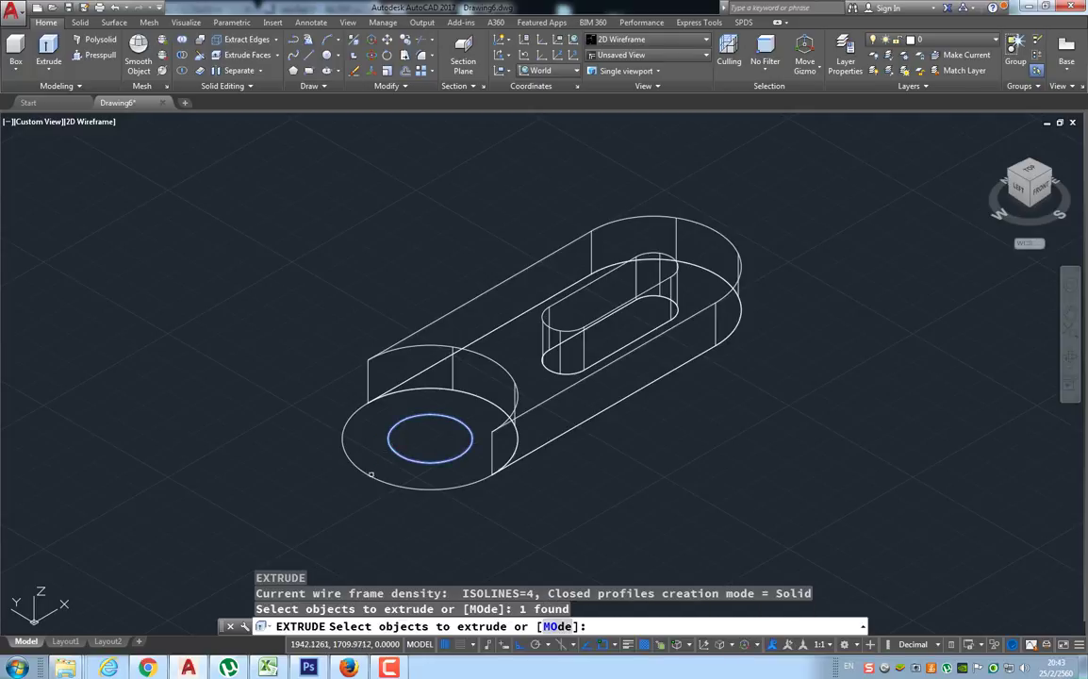
left_click(370, 476)
key("Return")
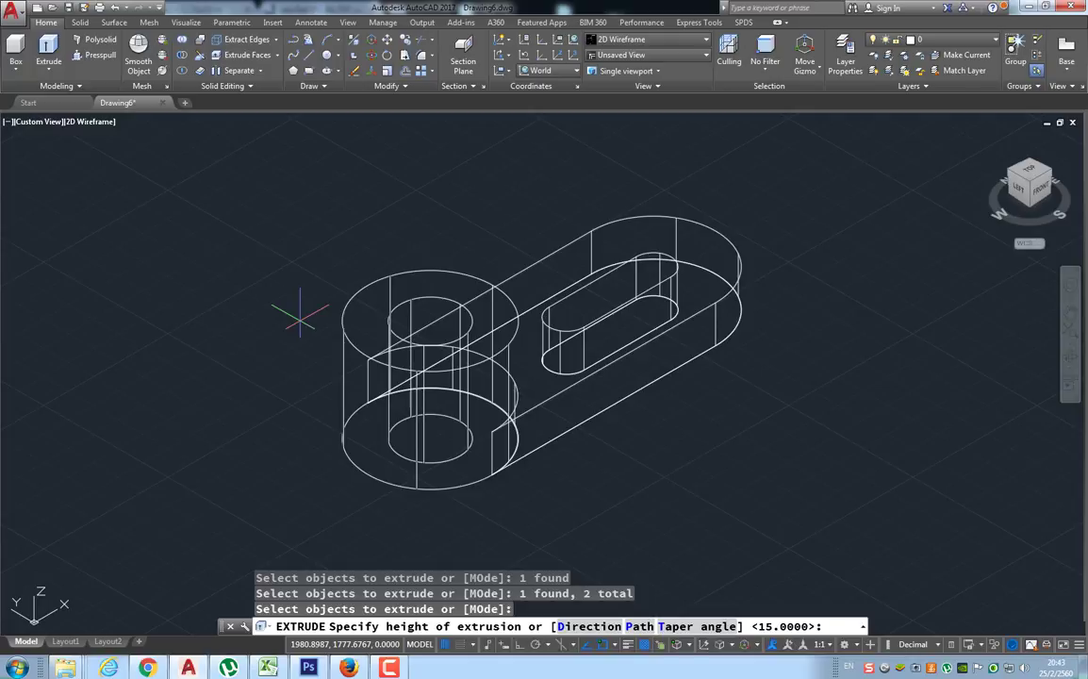
type("25")
key("Return")
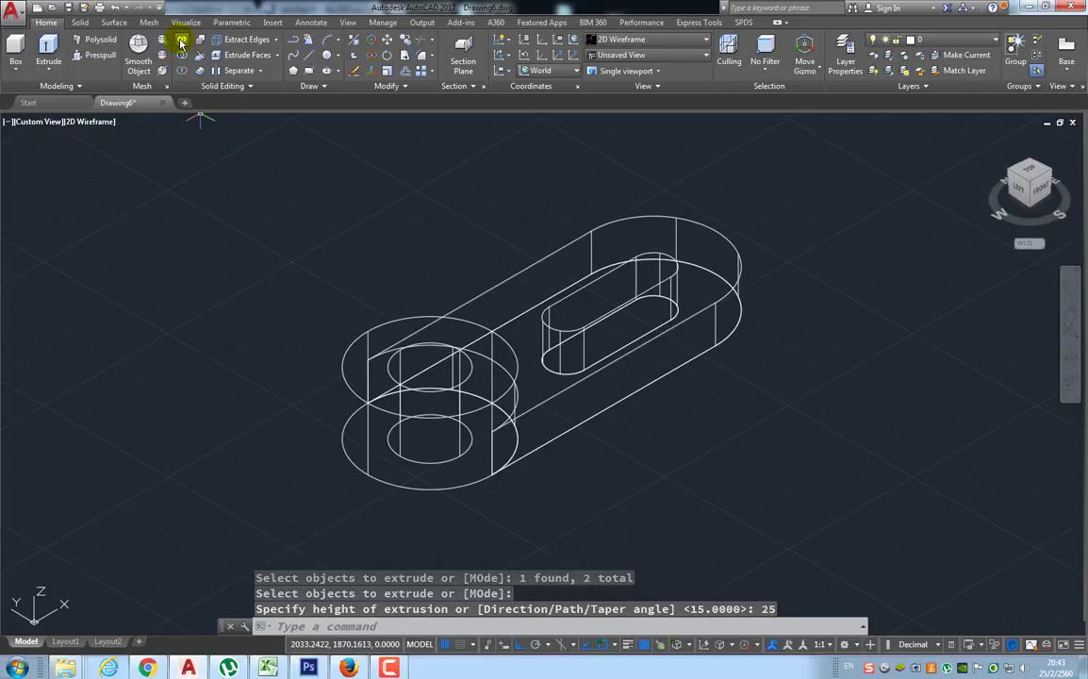
Step: Union the hub cylinder and the slotted plate into one solid
left_click(182, 44)
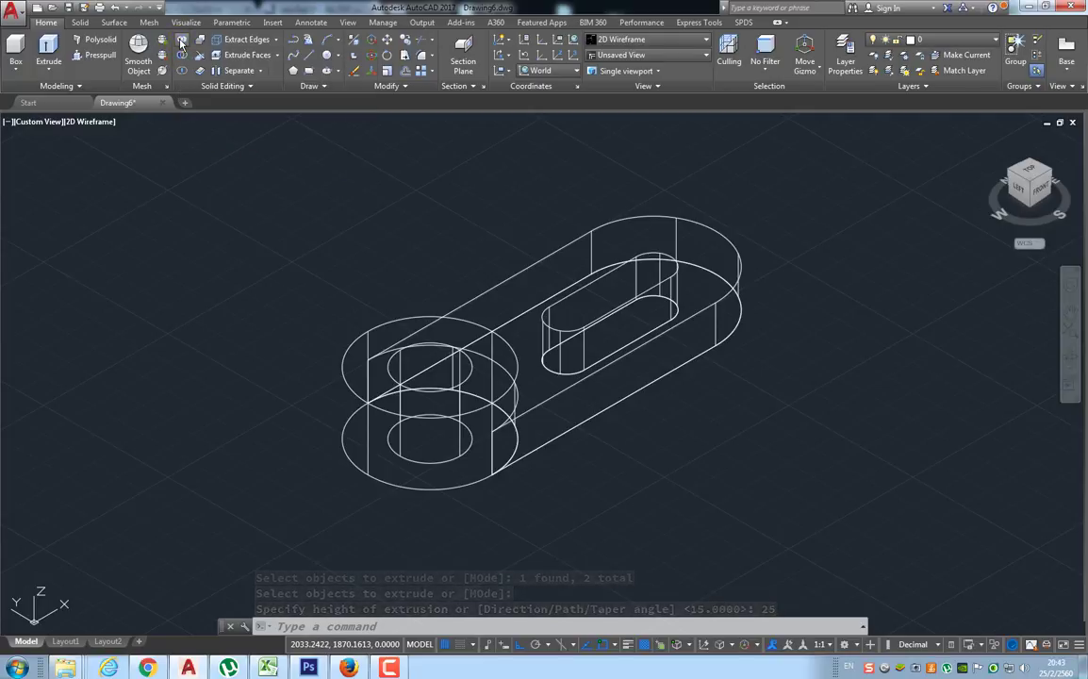
left_click(391, 321)
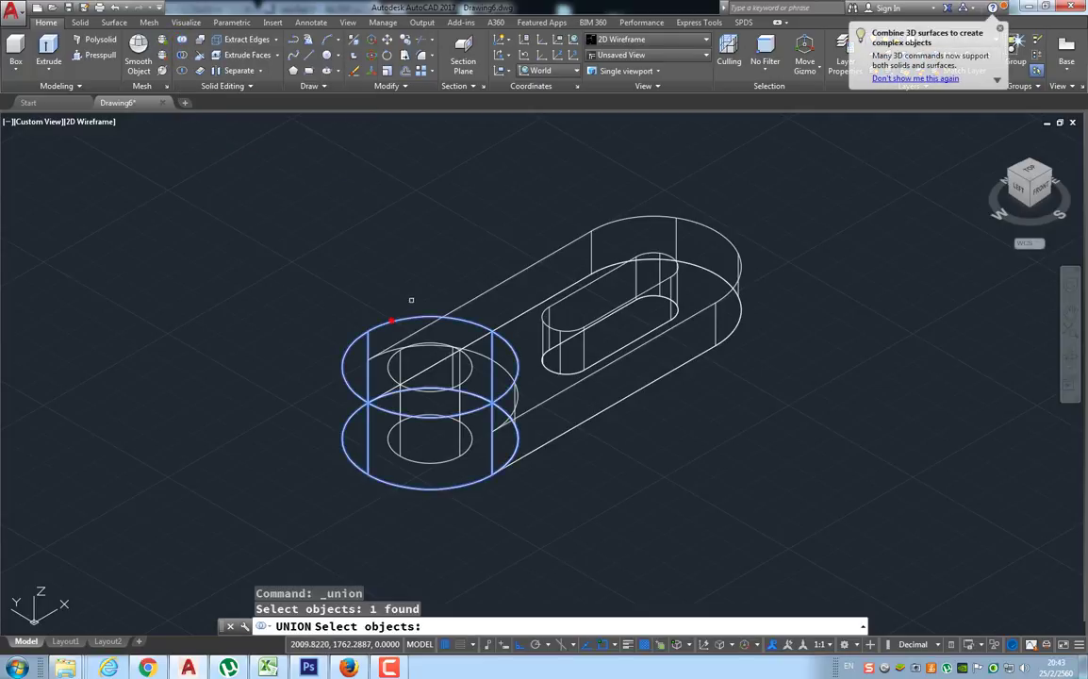
left_click(476, 295)
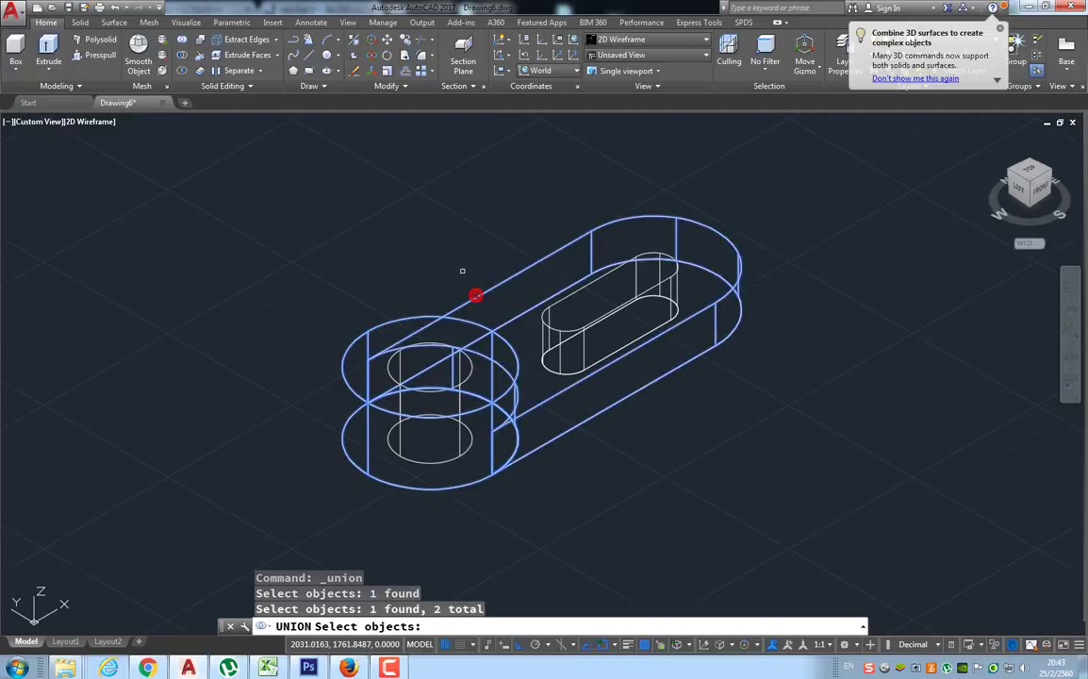
key("Return")
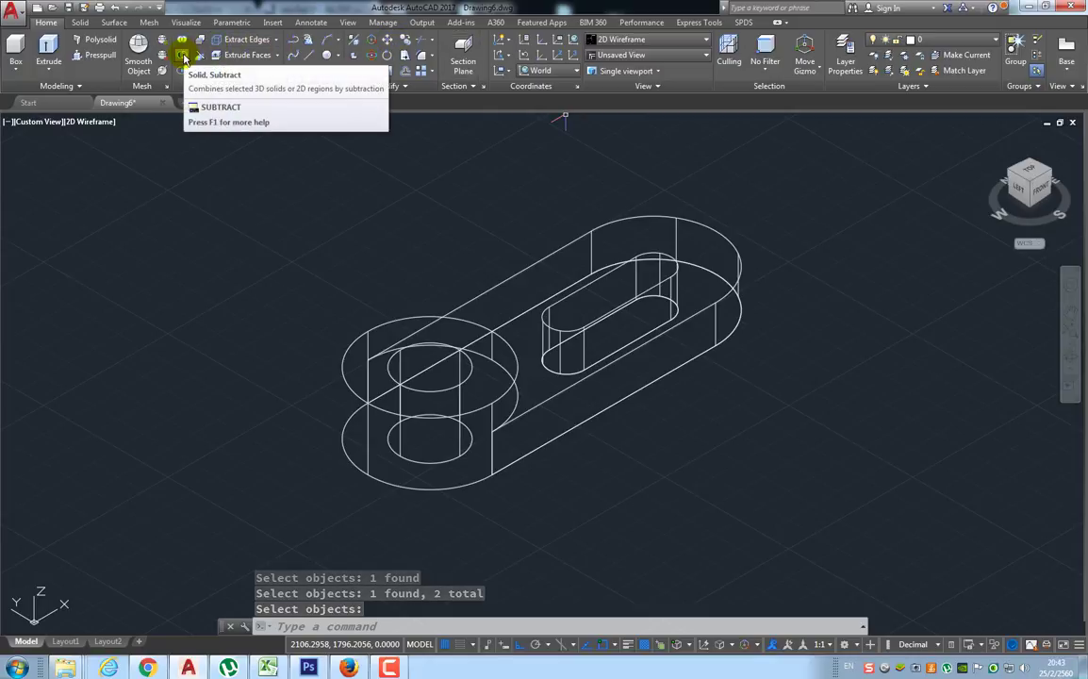
Step: Subtract the hole cylinder and the slot solid from the plate solid
left_click(183, 56)
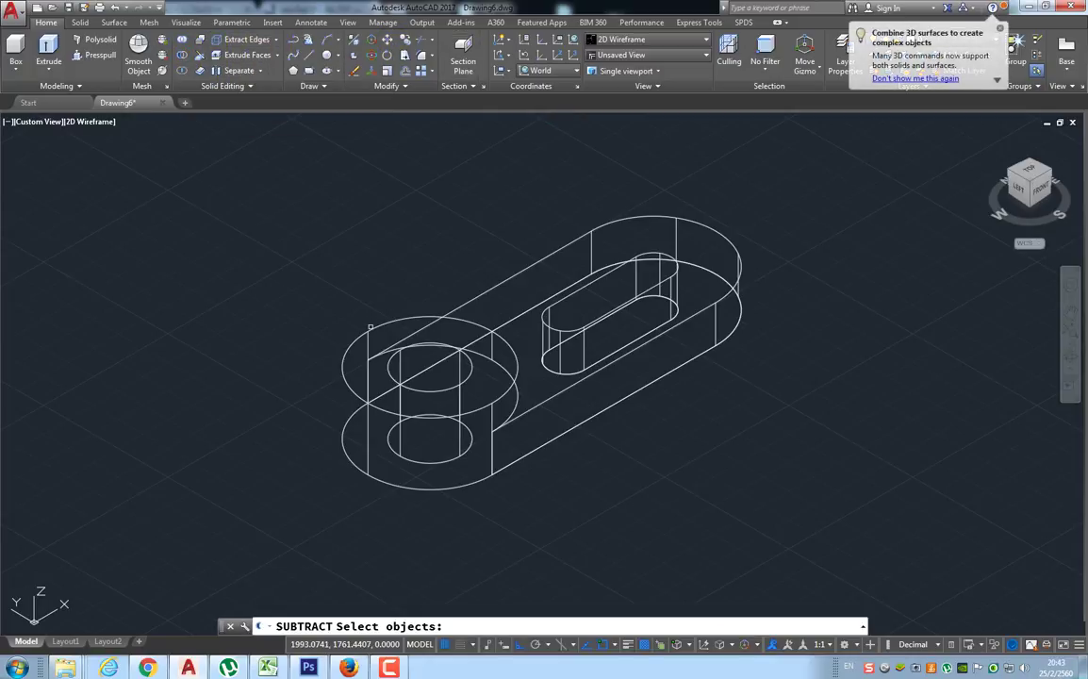
left_click(370, 327)
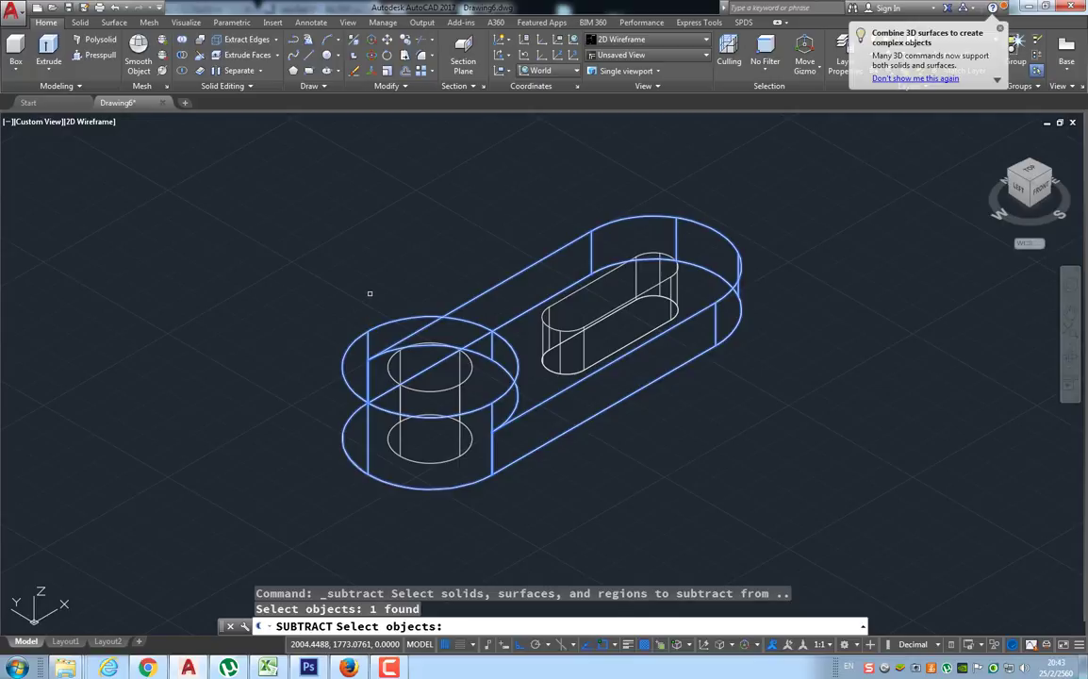
key("Return")
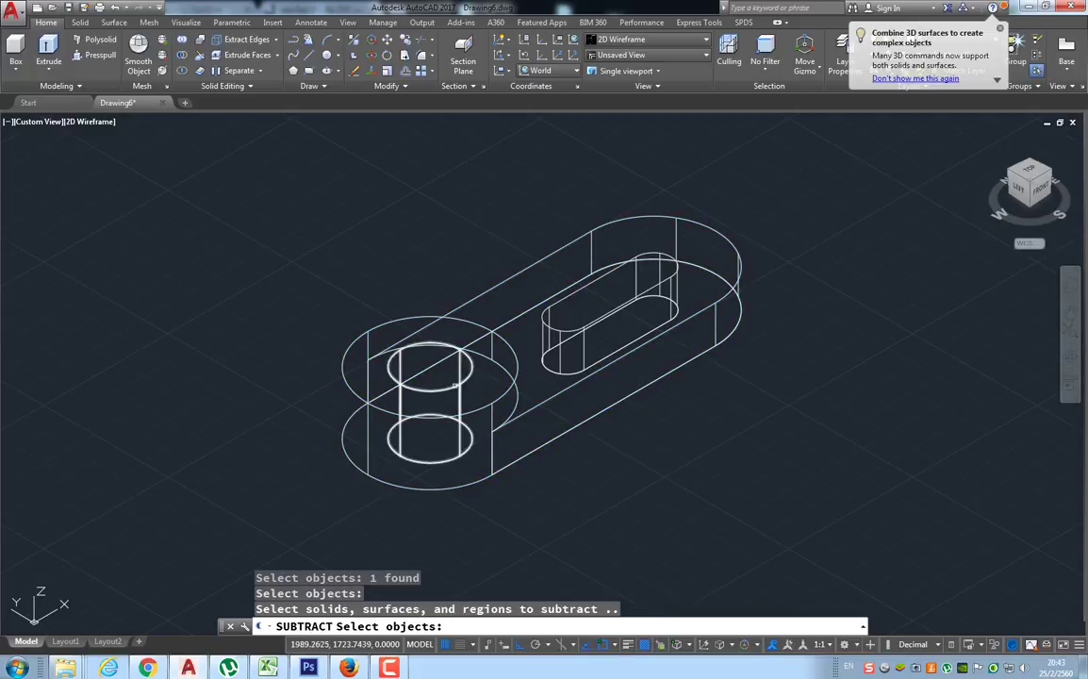
left_click(400, 375)
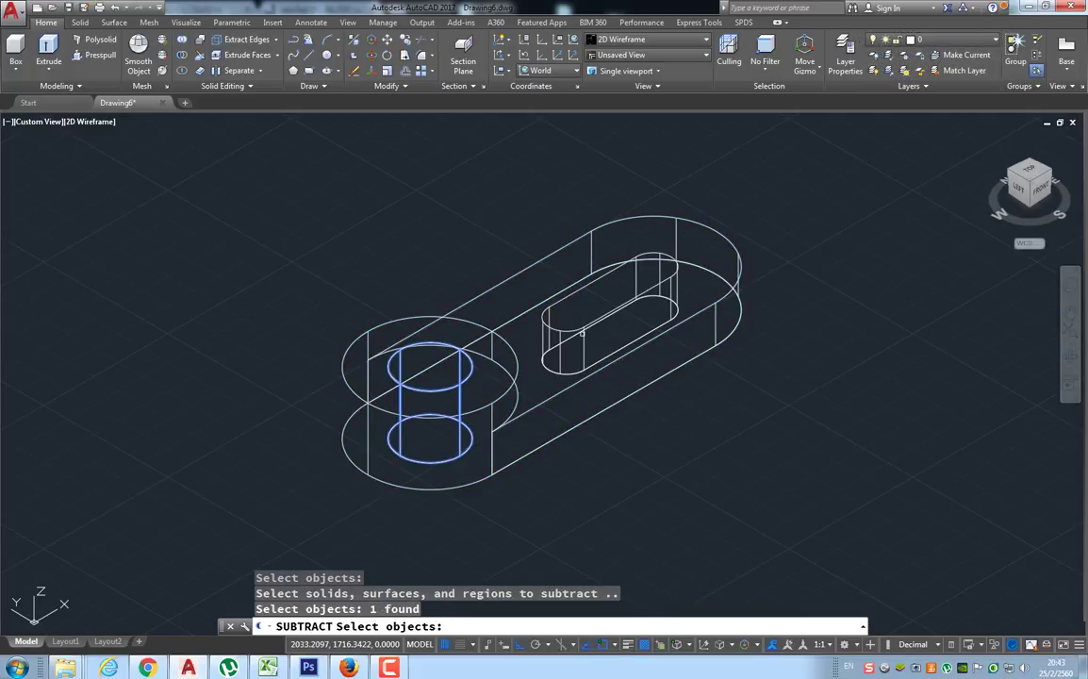
left_click(577, 336)
key("Return")
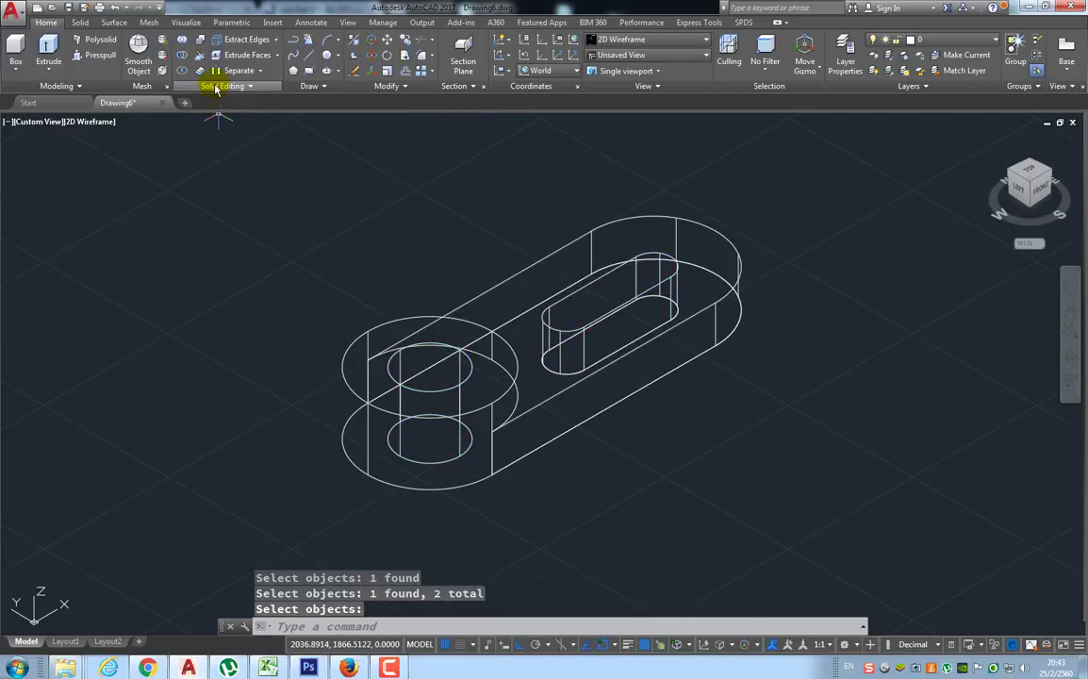
Step: Fillet the curved edge where the plate meets the round boss with radius 5
left_click(79, 21)
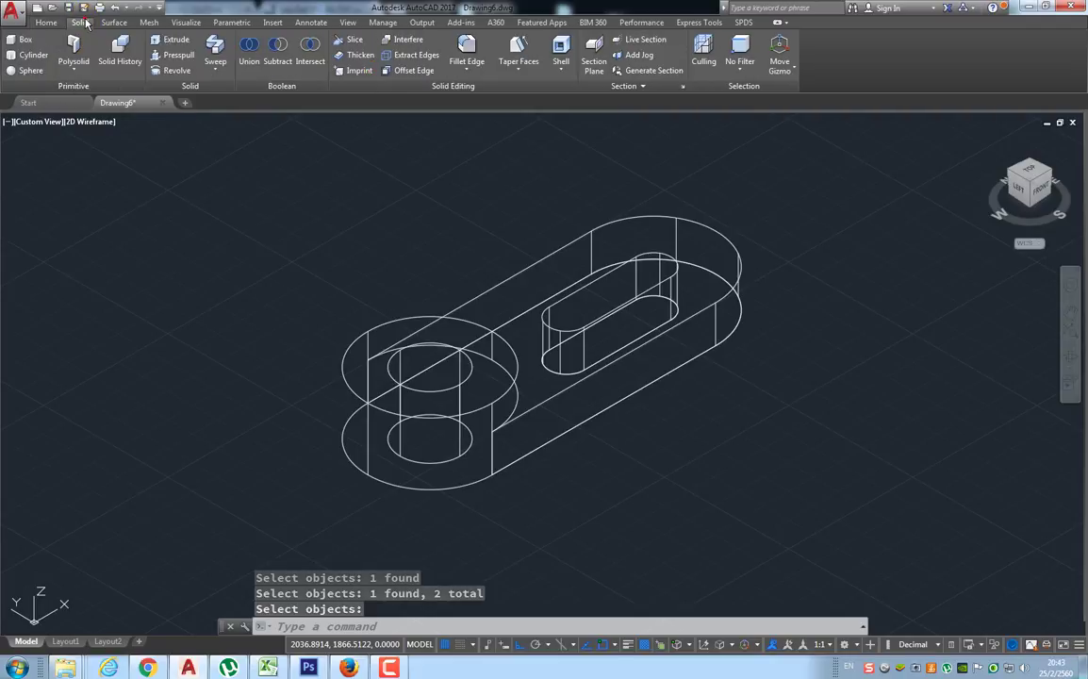
left_click(467, 47)
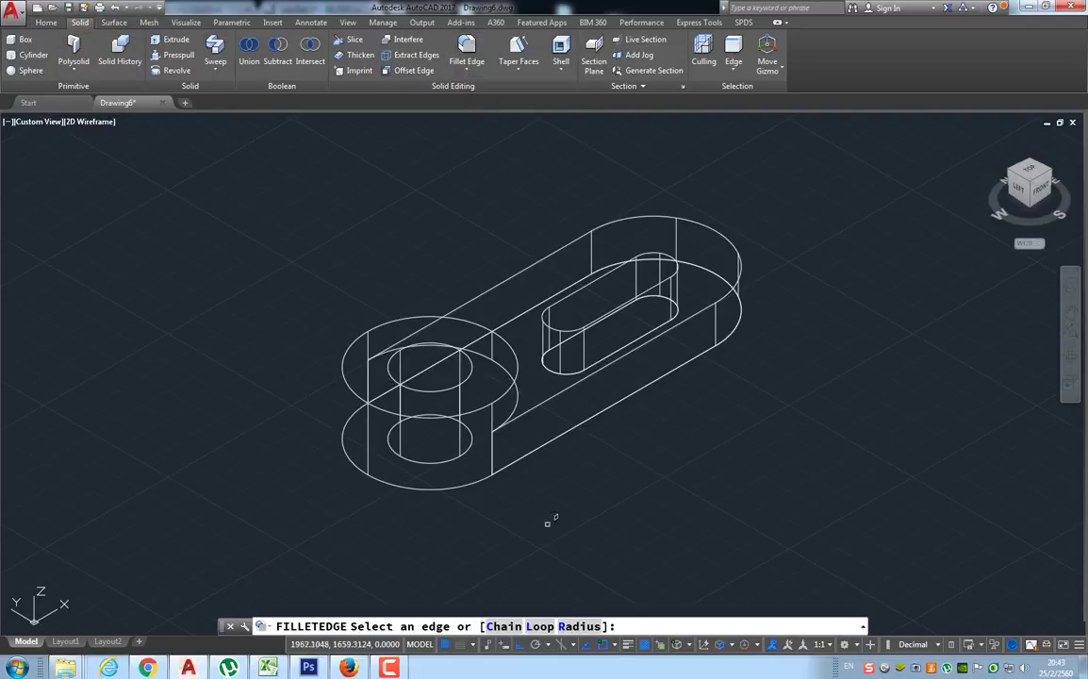
left_click(567, 627)
type("5")
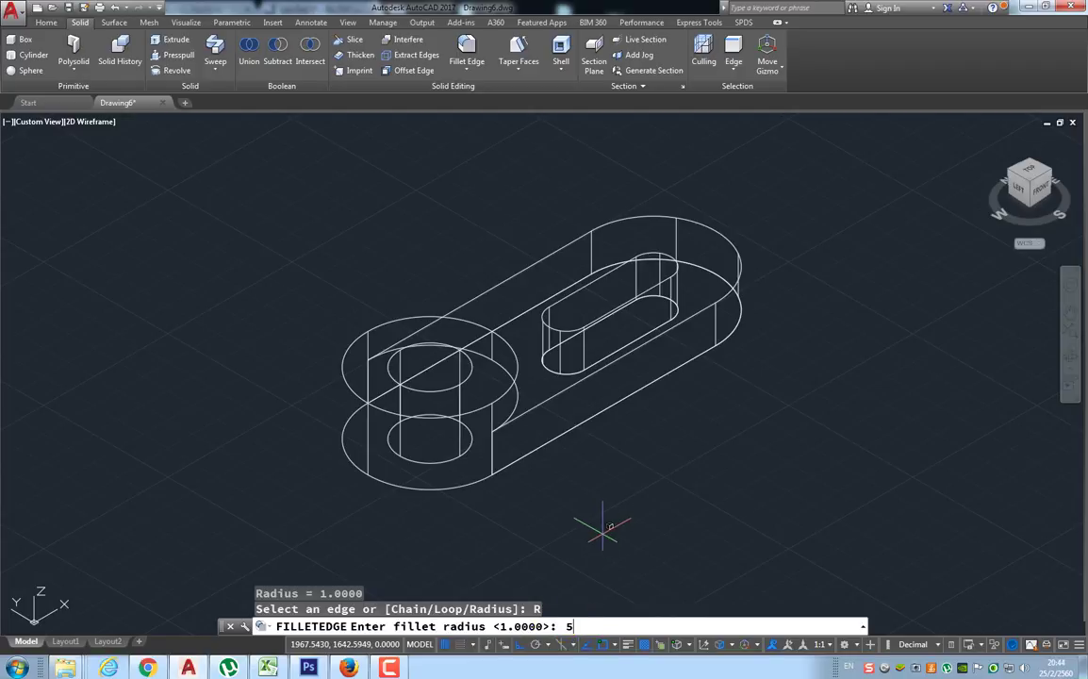
key("Return")
left_click(516, 401)
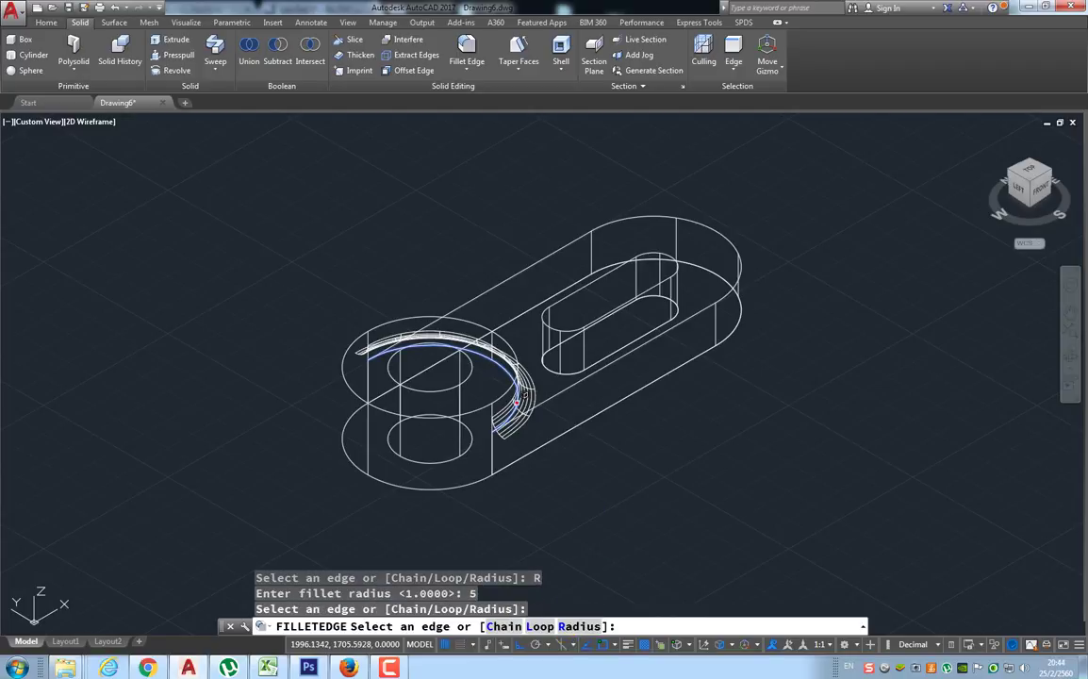
key("Return")
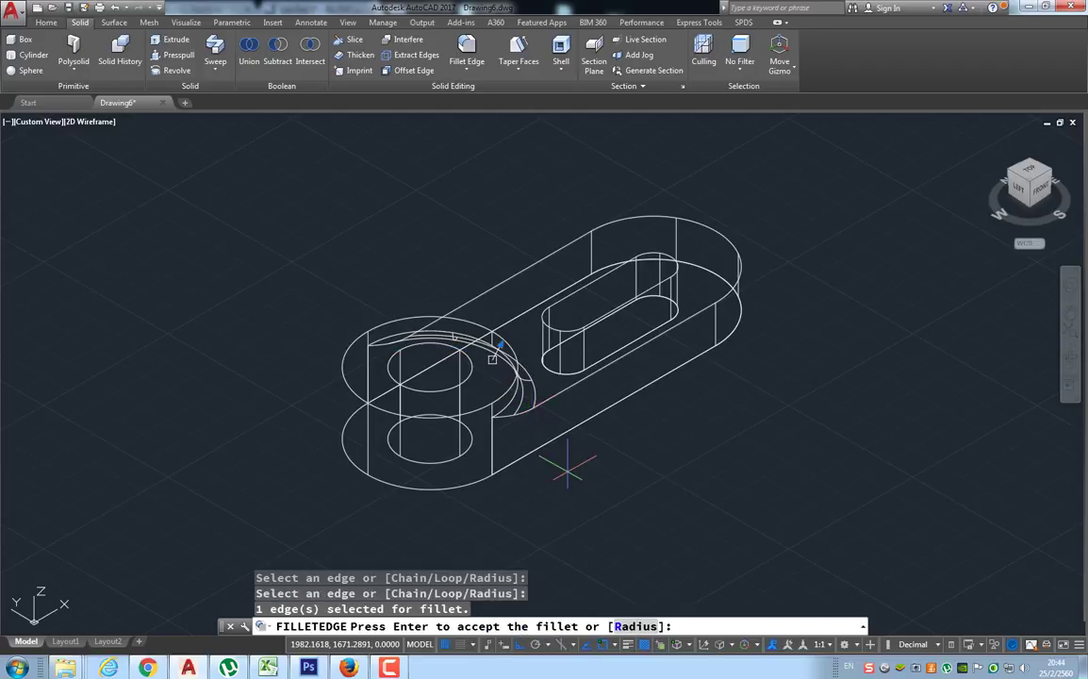
key("Return")
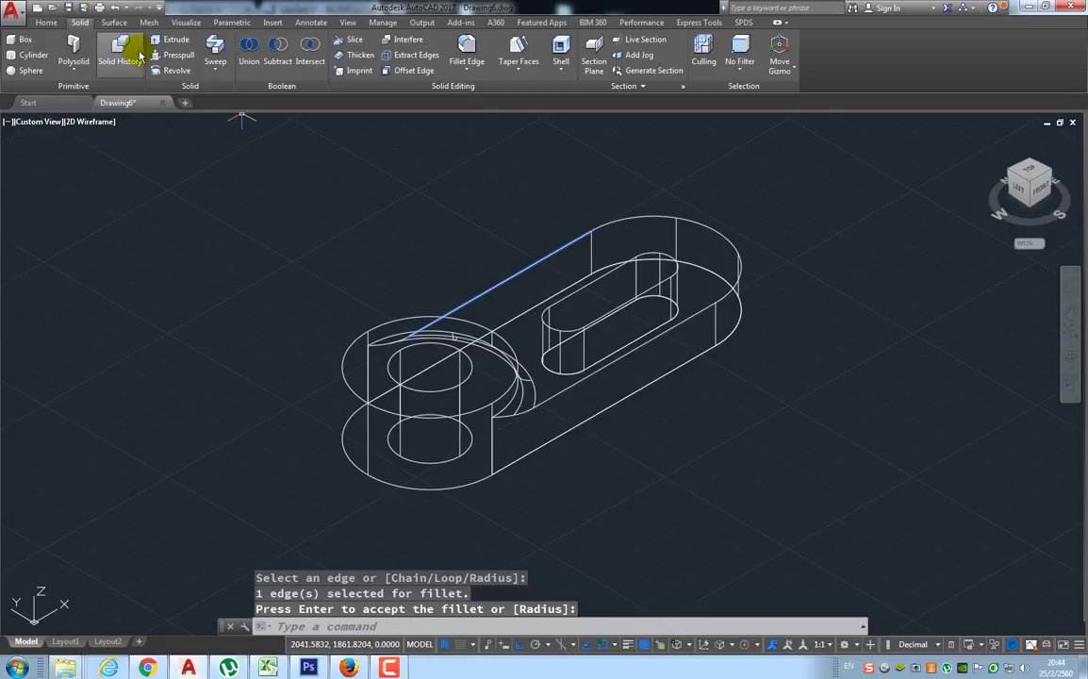
Step: 3D-mirror the link solid across the XY plane through 0,0,0, keeping the original
left_click(46, 22)
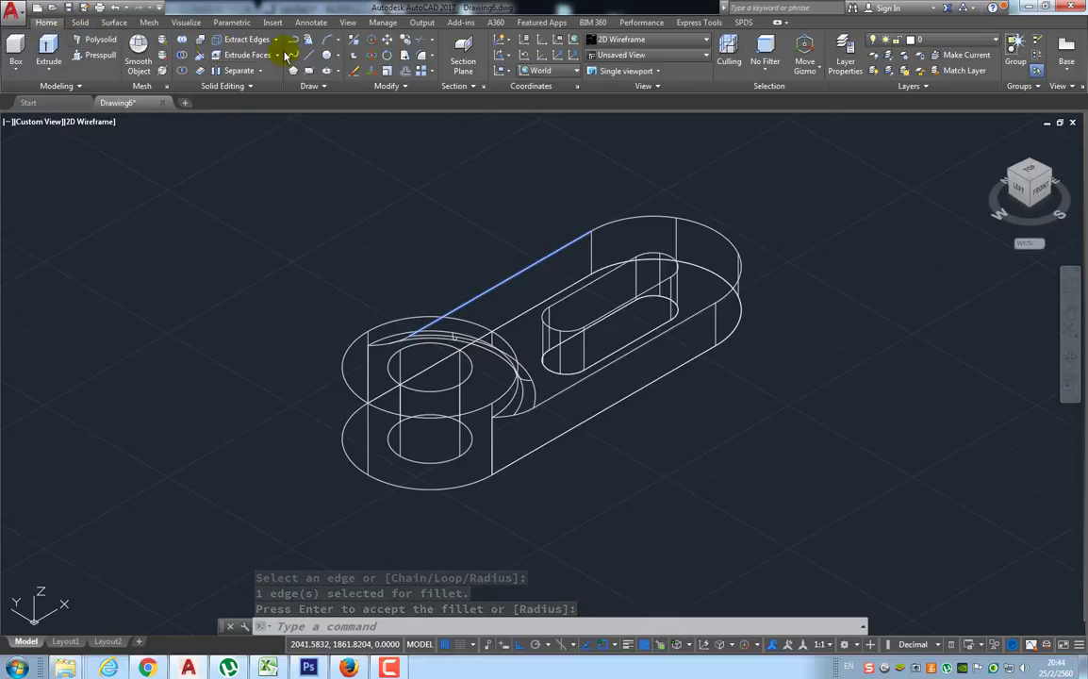
left_click(354, 41)
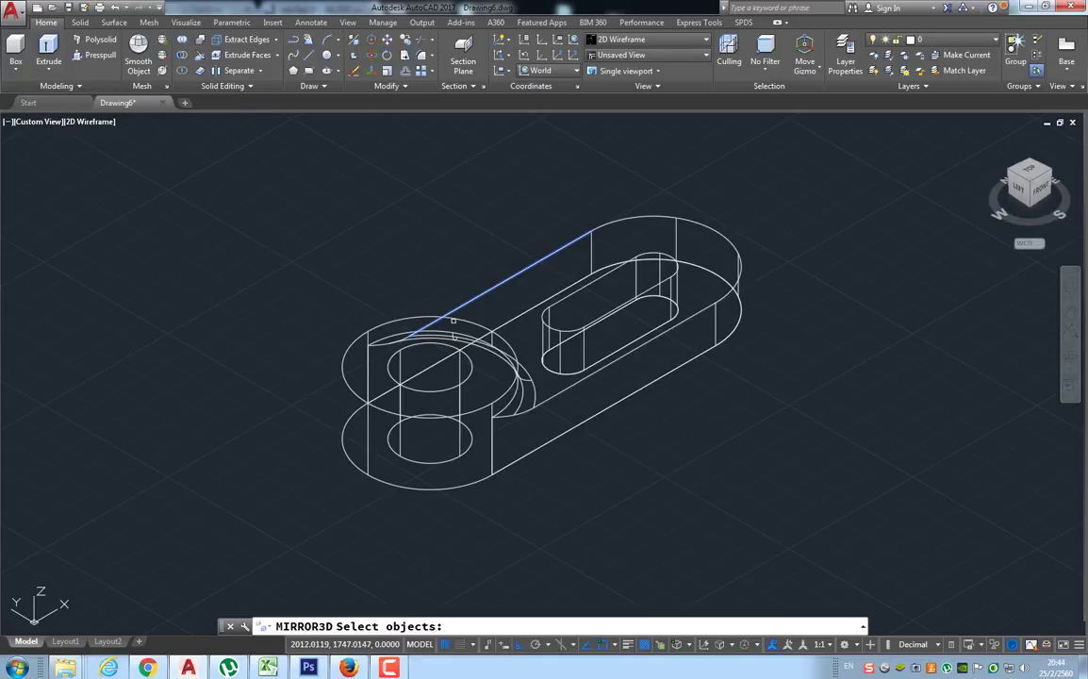
left_click(461, 319)
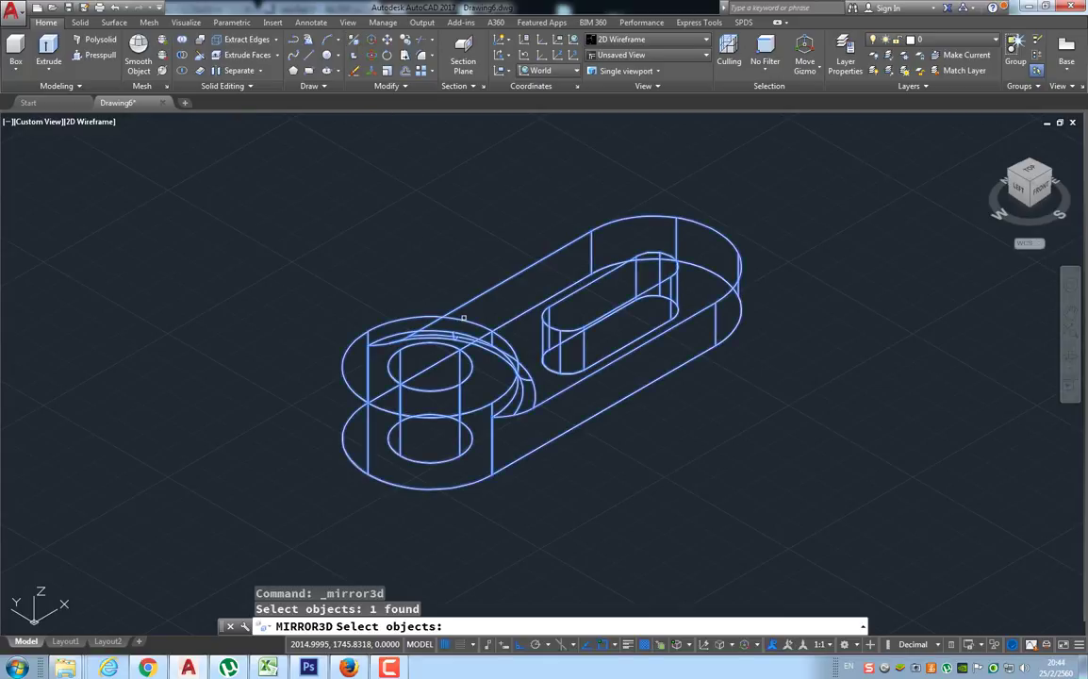
key("Return")
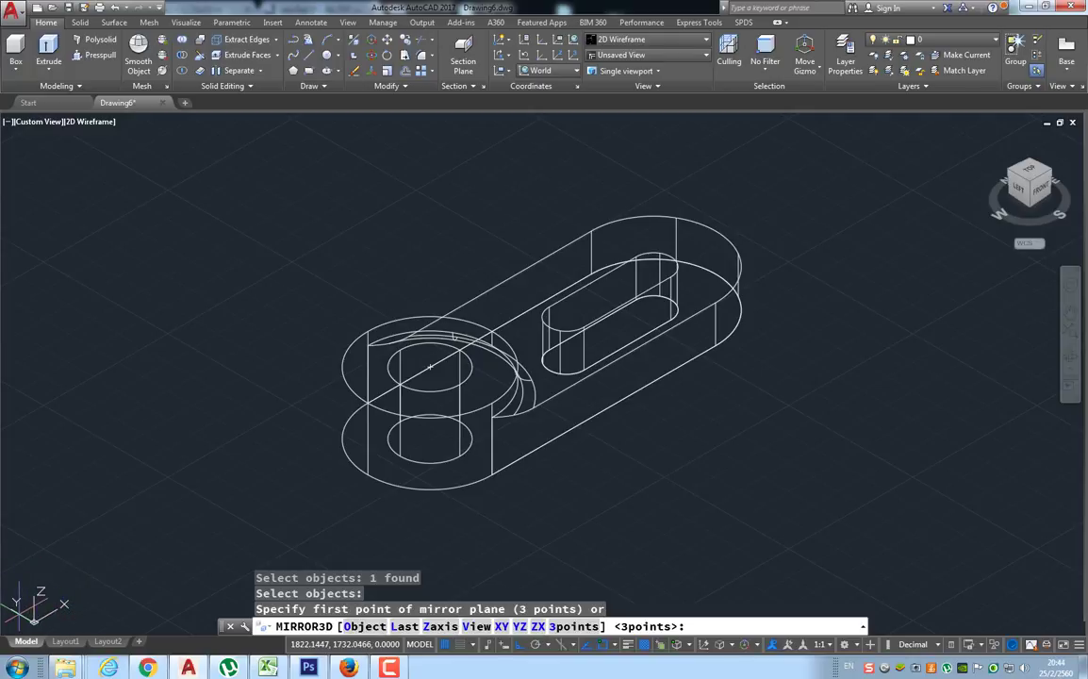
left_click(502, 626)
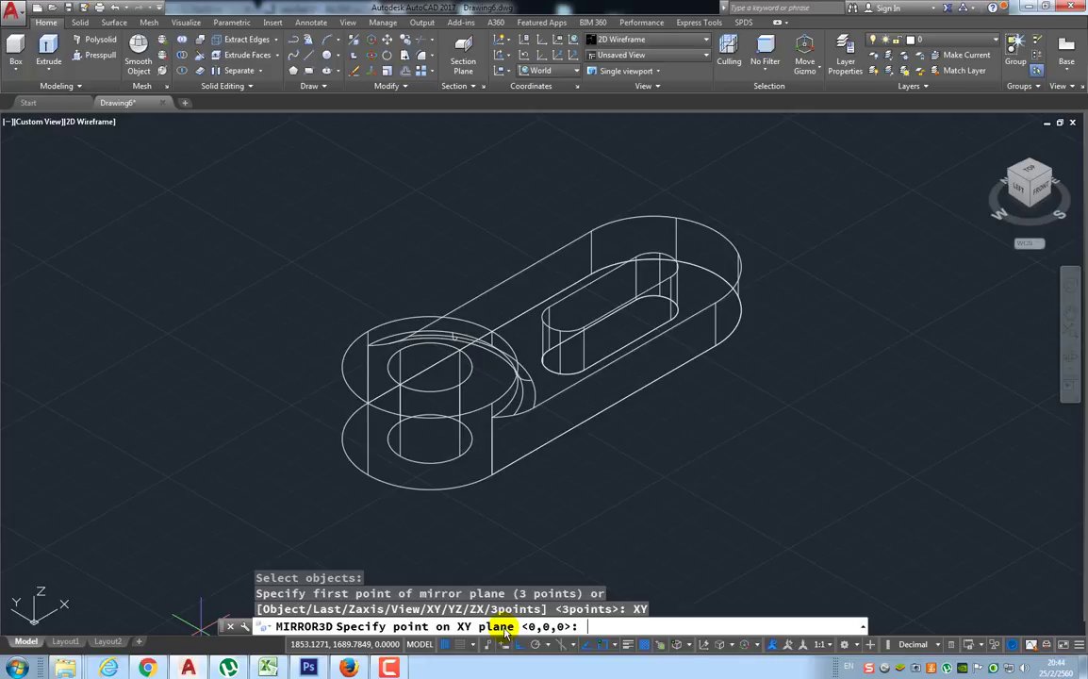
key("Return")
key("Return")
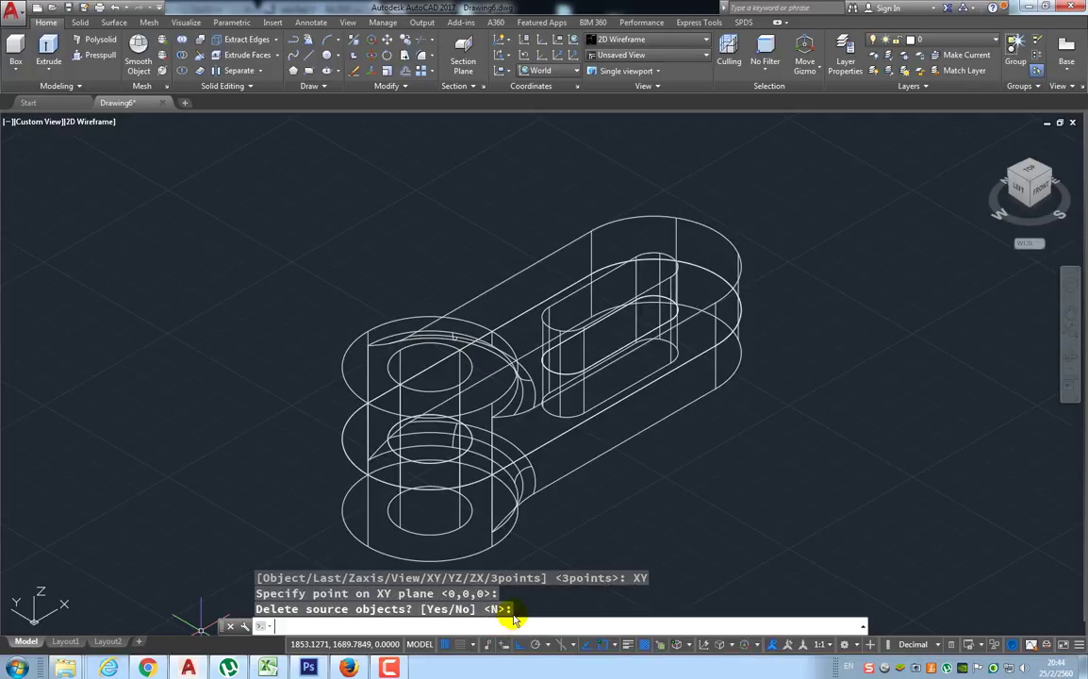
key("Return")
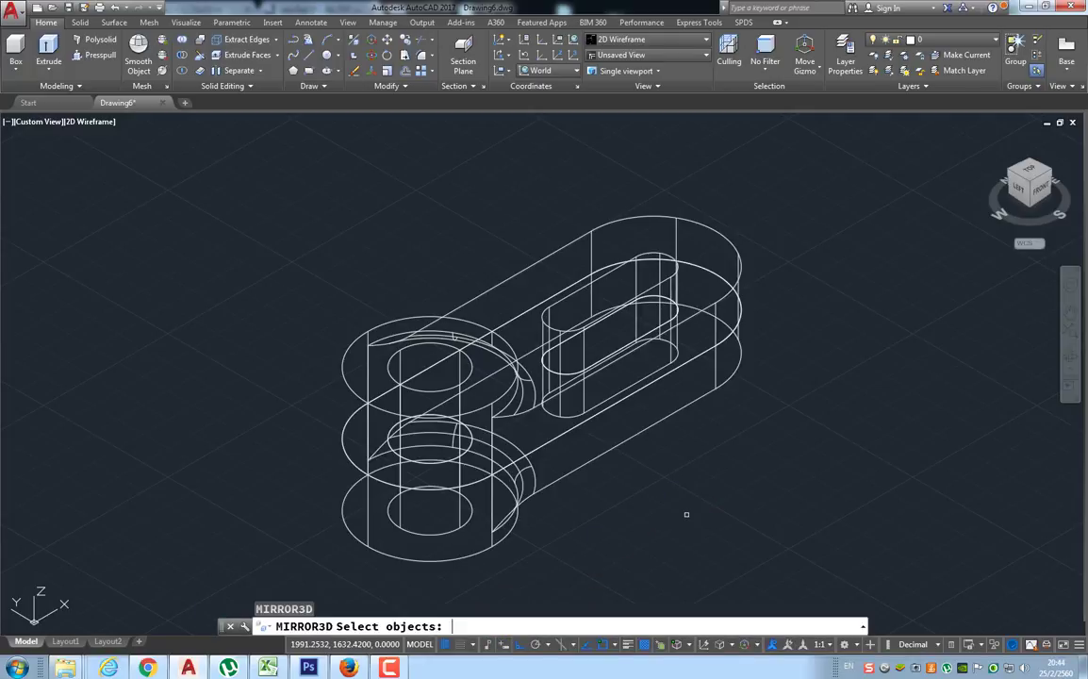
key("Escape")
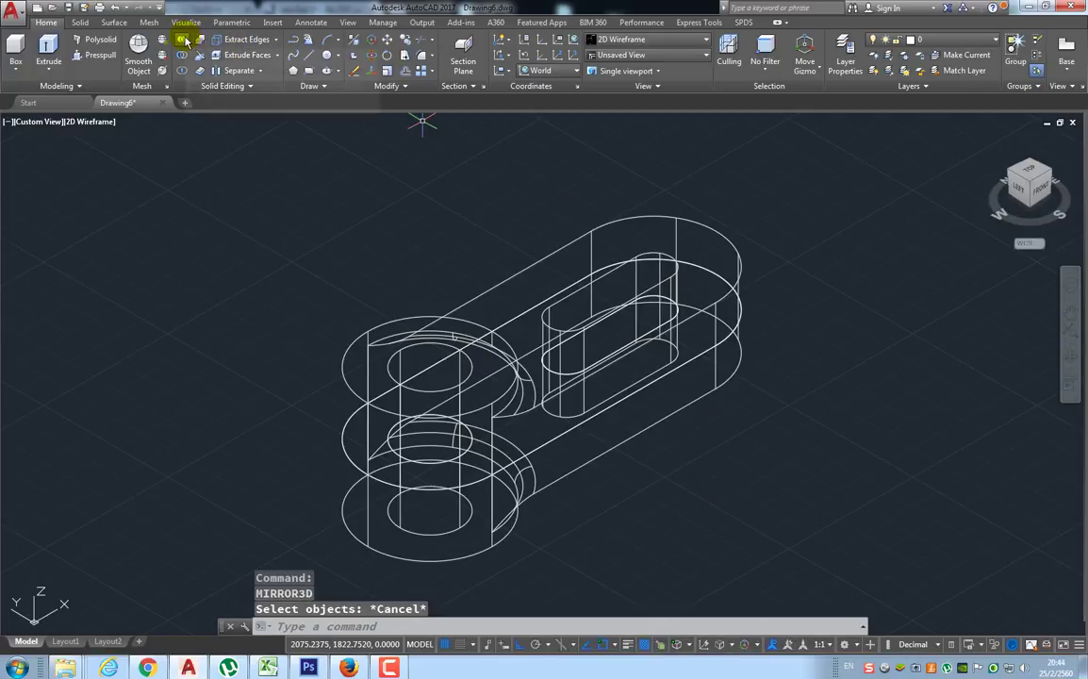
Step: Run UNION on the upper and mirrored lower halves to form one link solid
left_click(189, 41)
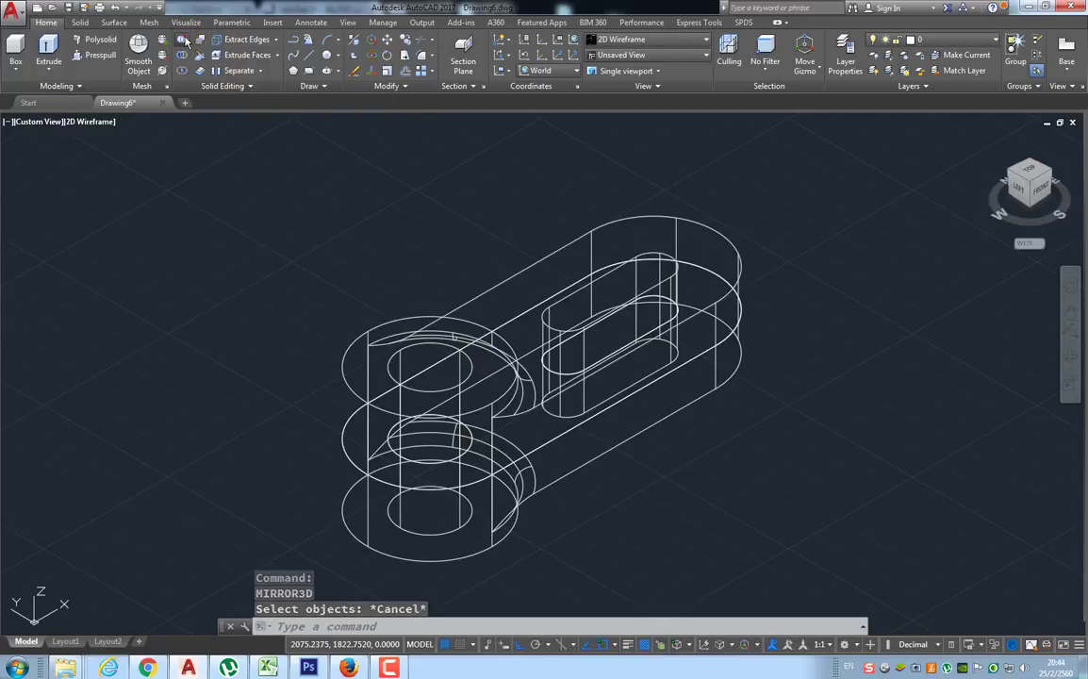
left_click(544, 258)
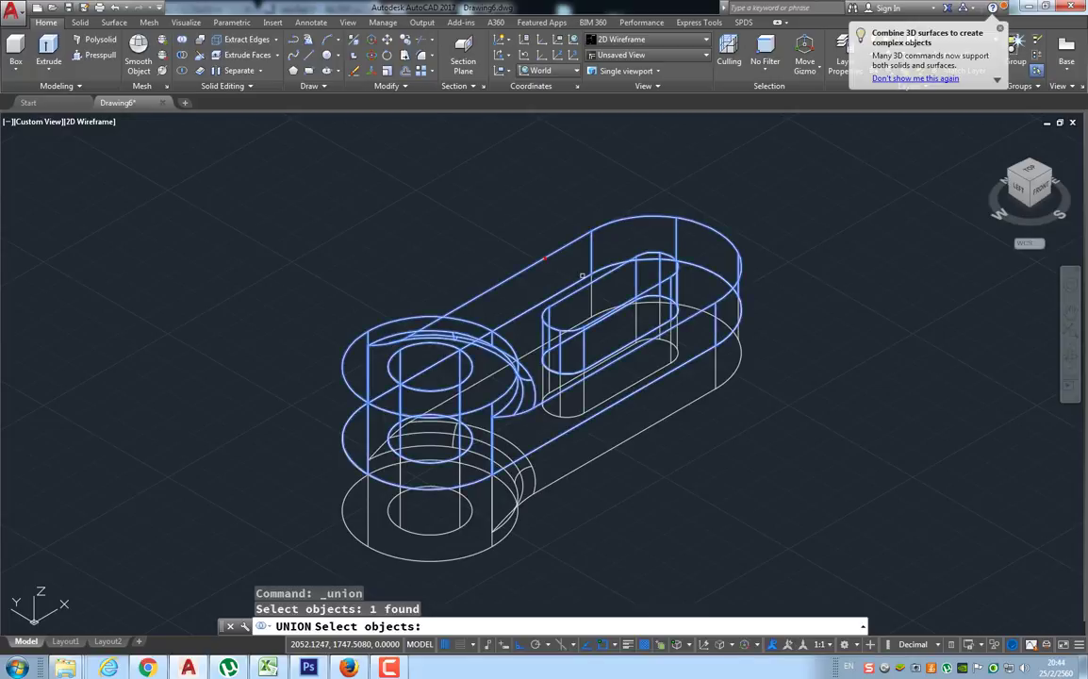
left_click(667, 416)
key("Return")
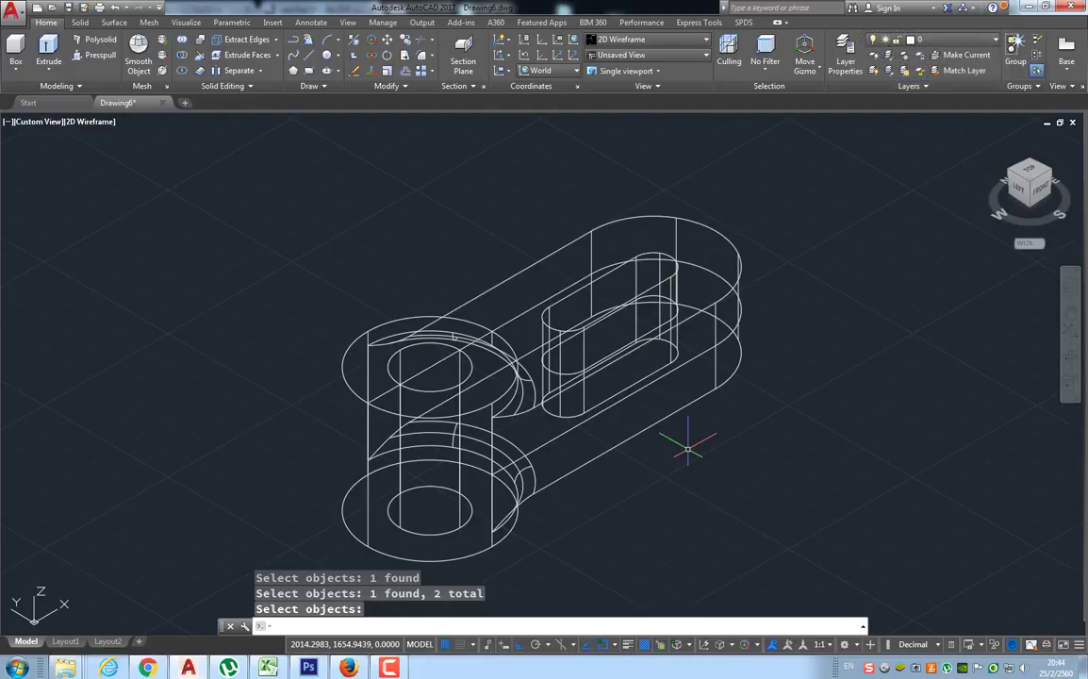
key("Return")
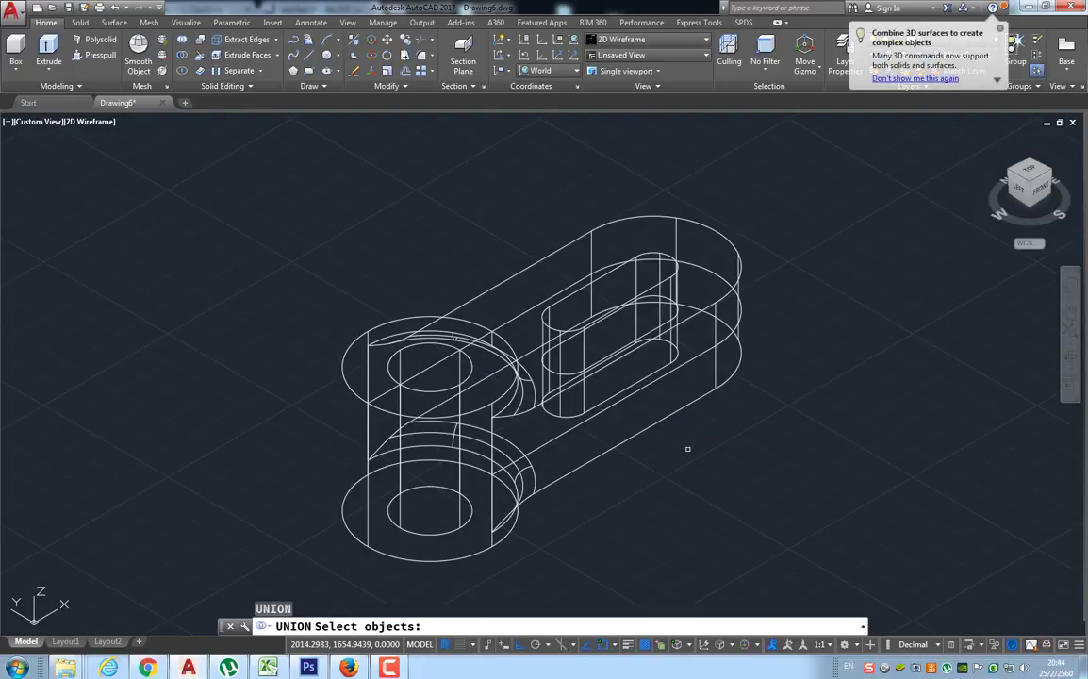
key("Escape")
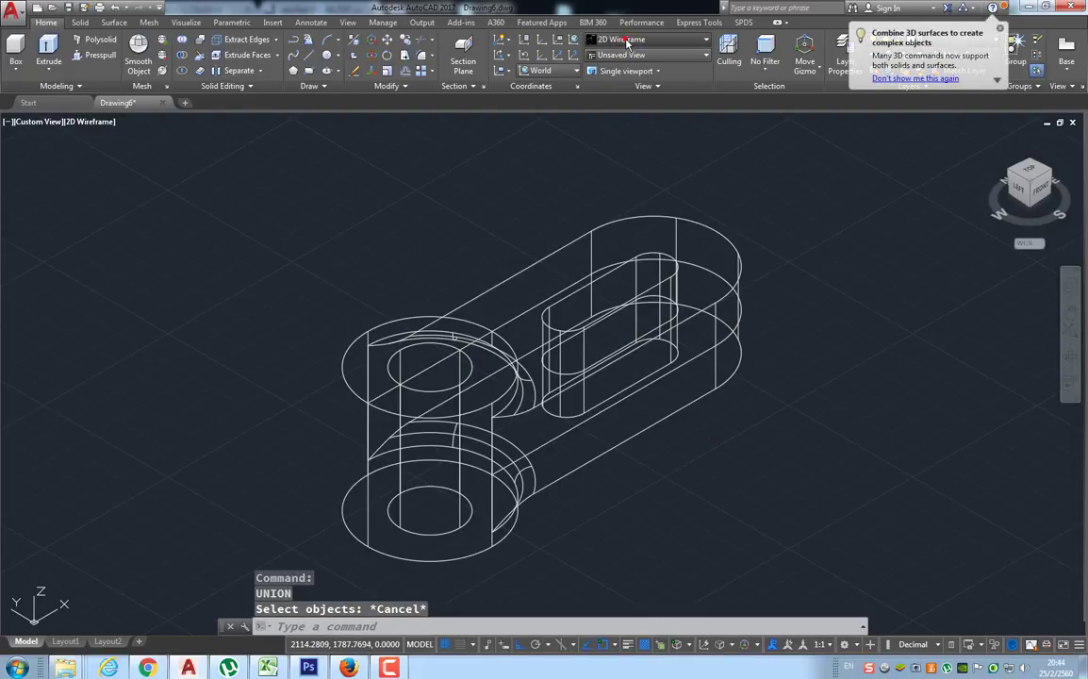
Step: Switch the visual style to Conceptual, then to Shades of Gray
left_click(631, 42)
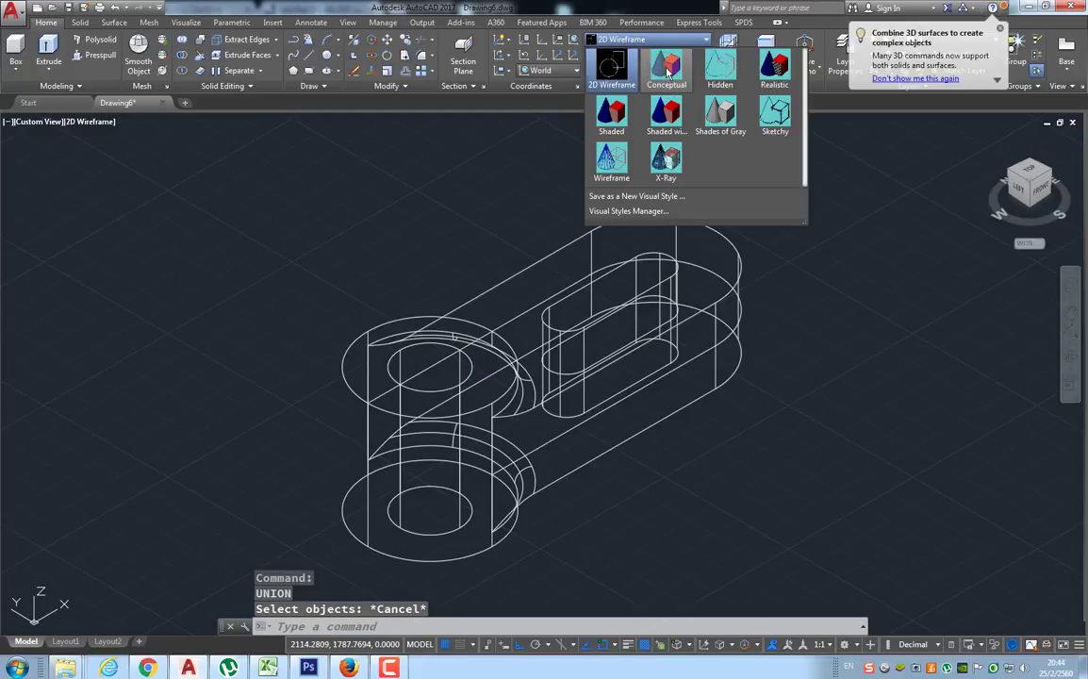
left_click(667, 70)
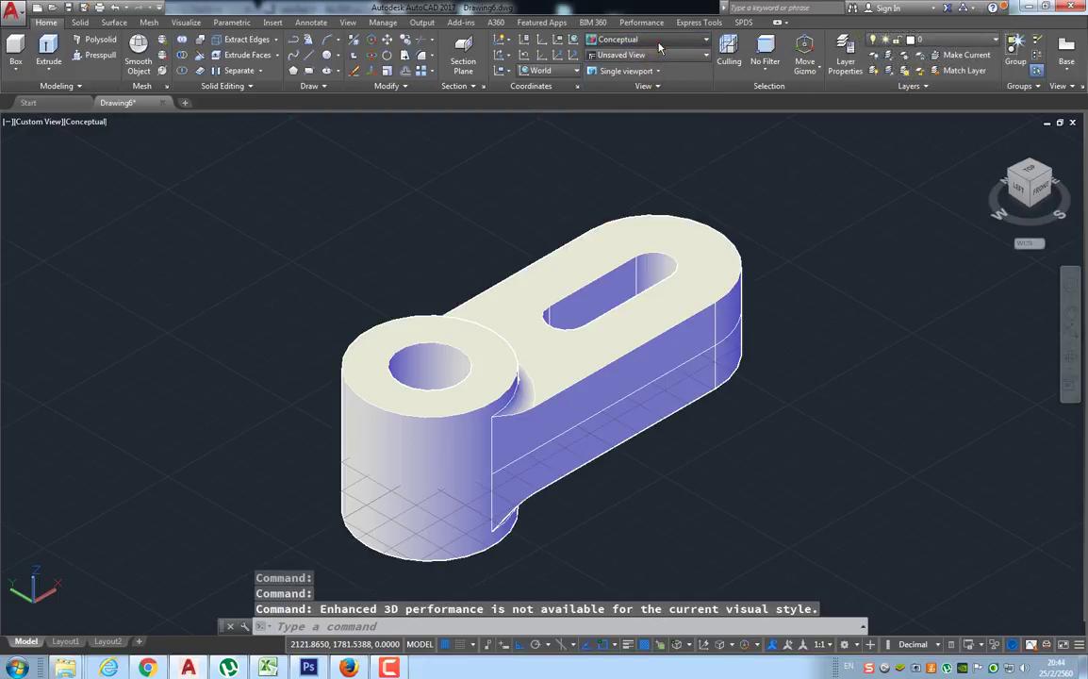
left_click(632, 39)
left_click(672, 129)
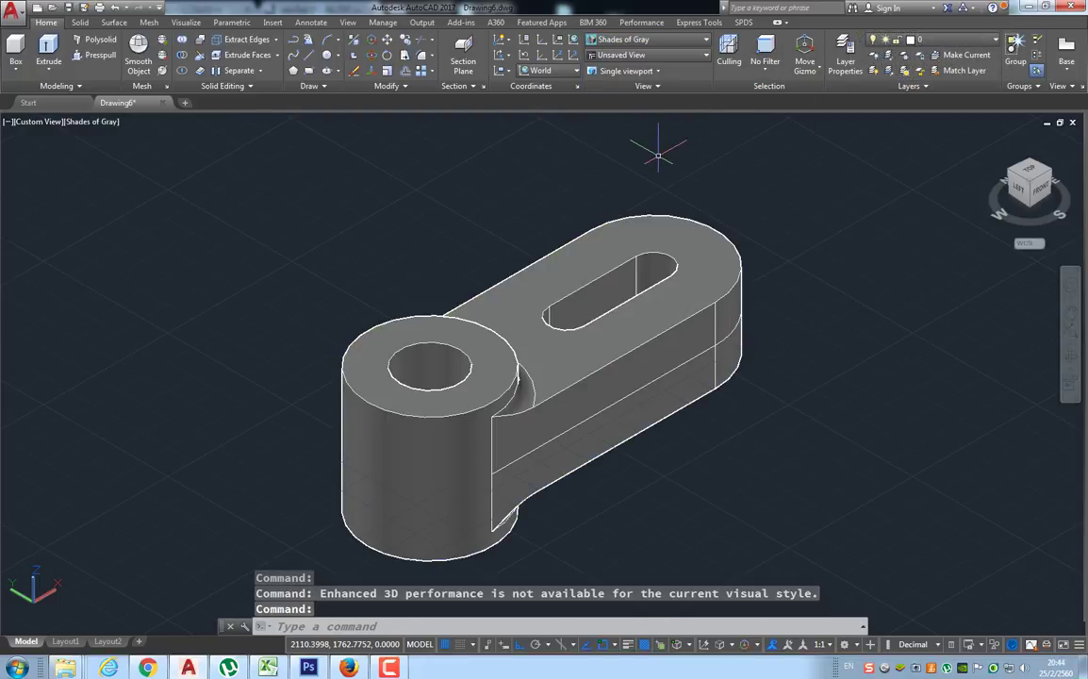
key("Escape")
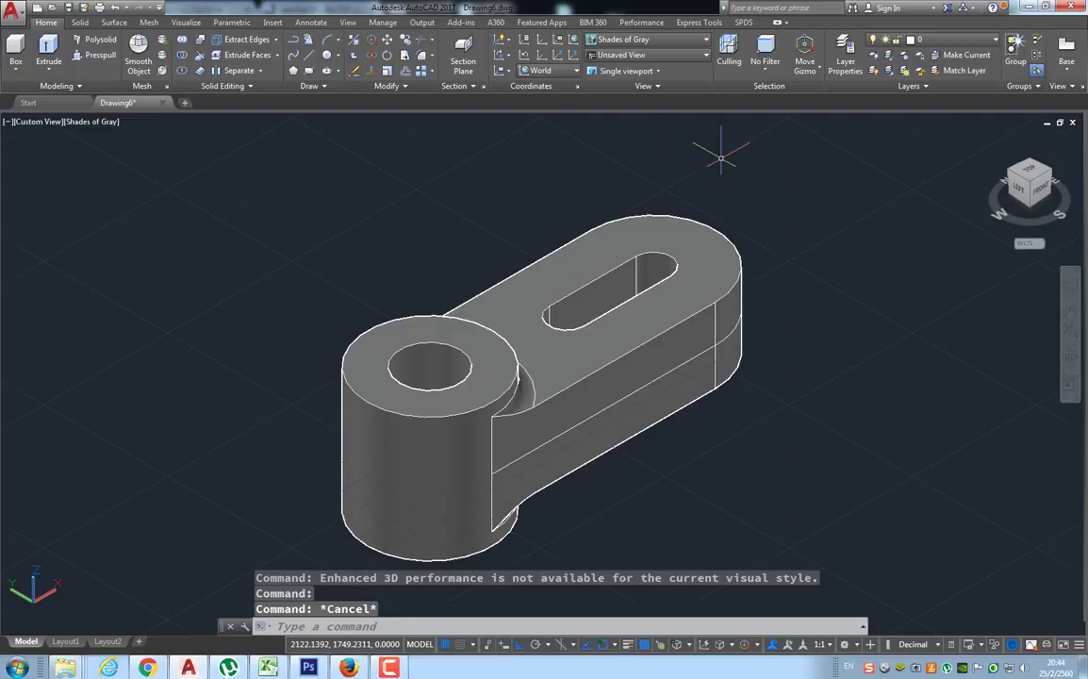
Step: On Layout1, delete the default viewport and pan the blank sheet into view
left_click(66, 642)
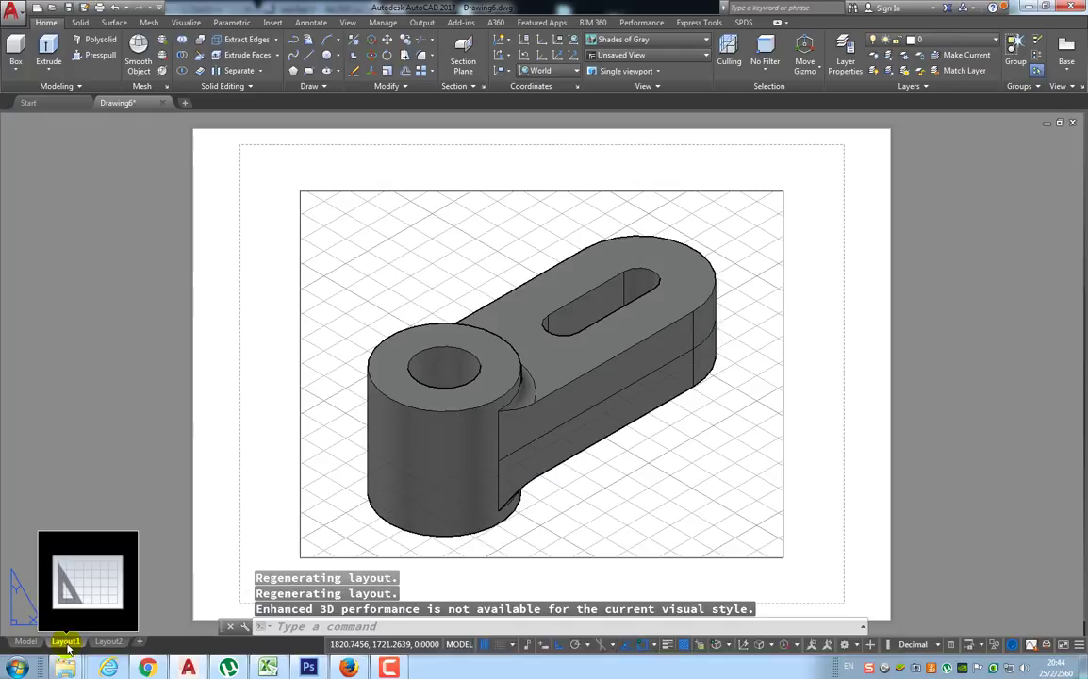
left_click(300, 395)
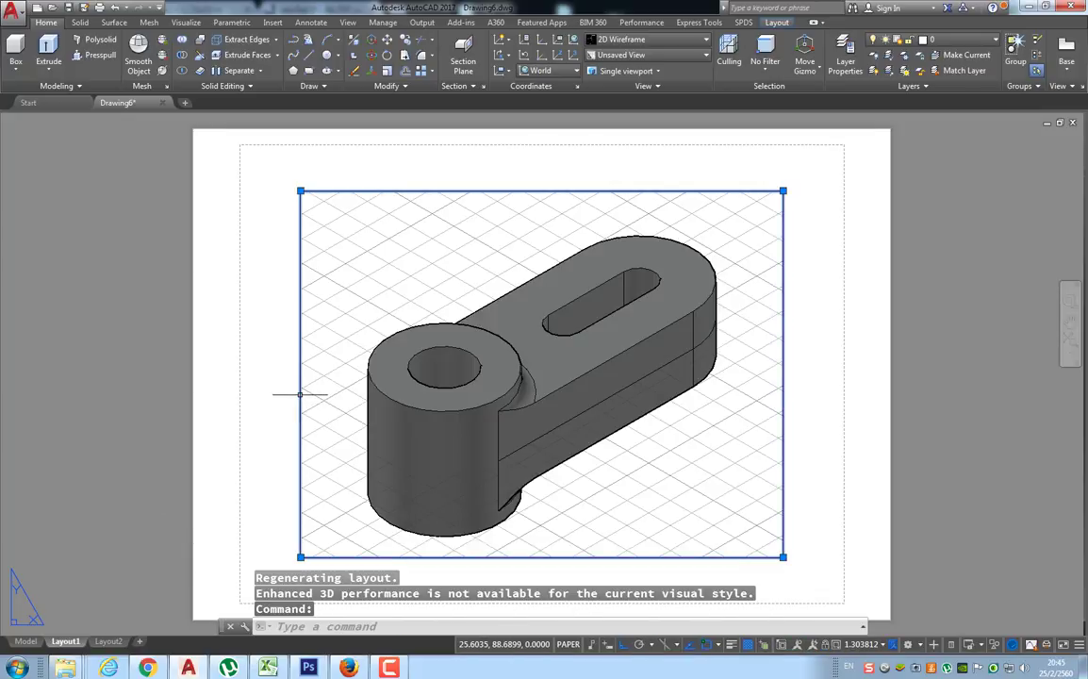
key("Delete")
scroll(300, 395, "down", 2)
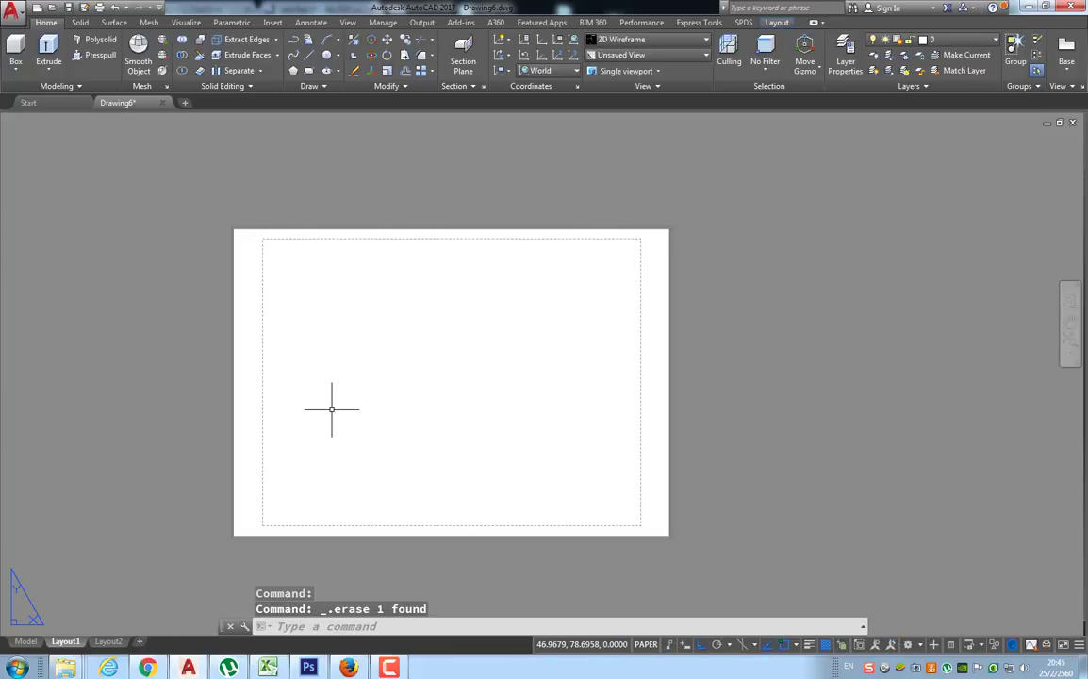
middle_click_drag(332, 409, 360, 349)
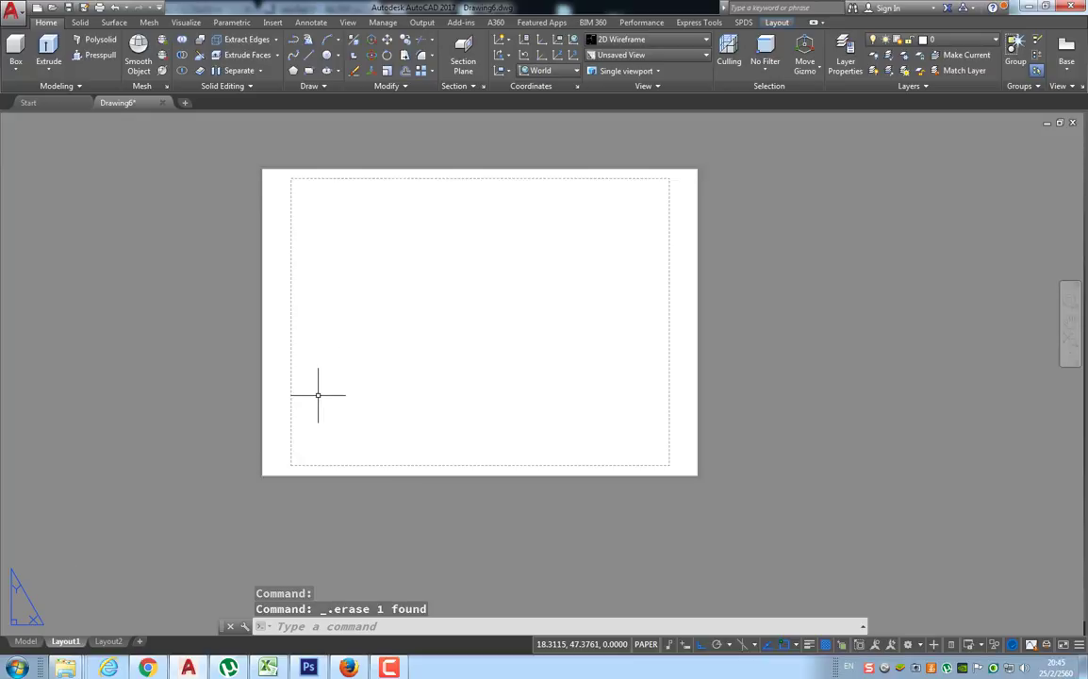
Step: Modify Layout1's page setup through the Page Setup Manager, selecting DWG To PDF.pc3 as the printer
right_click(67, 640)
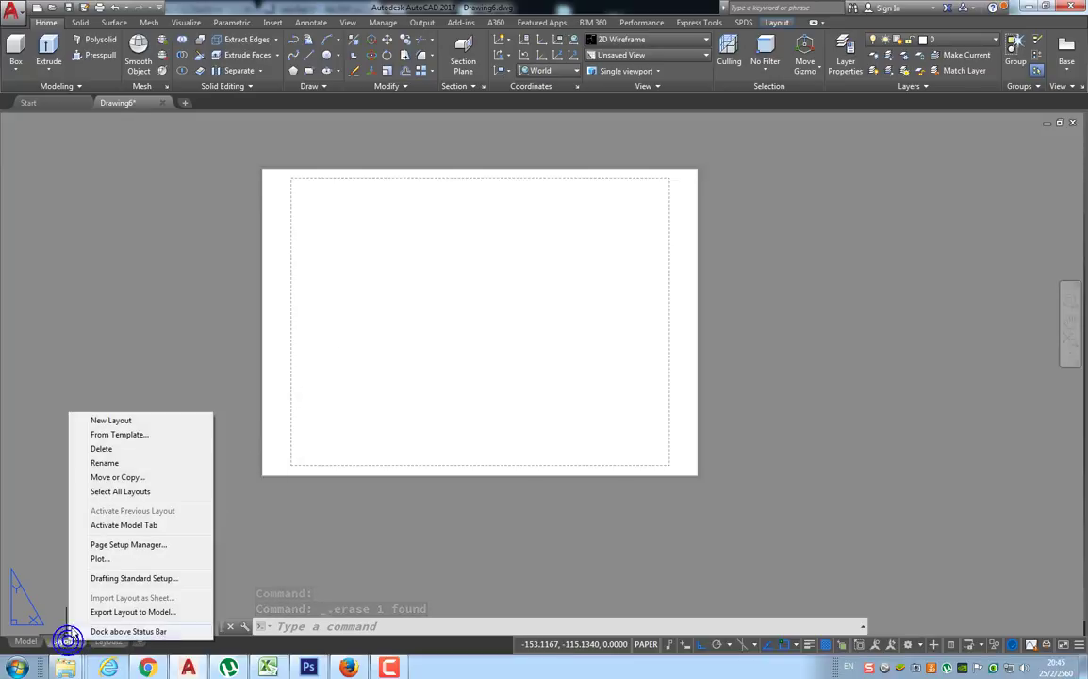
left_click(111, 544)
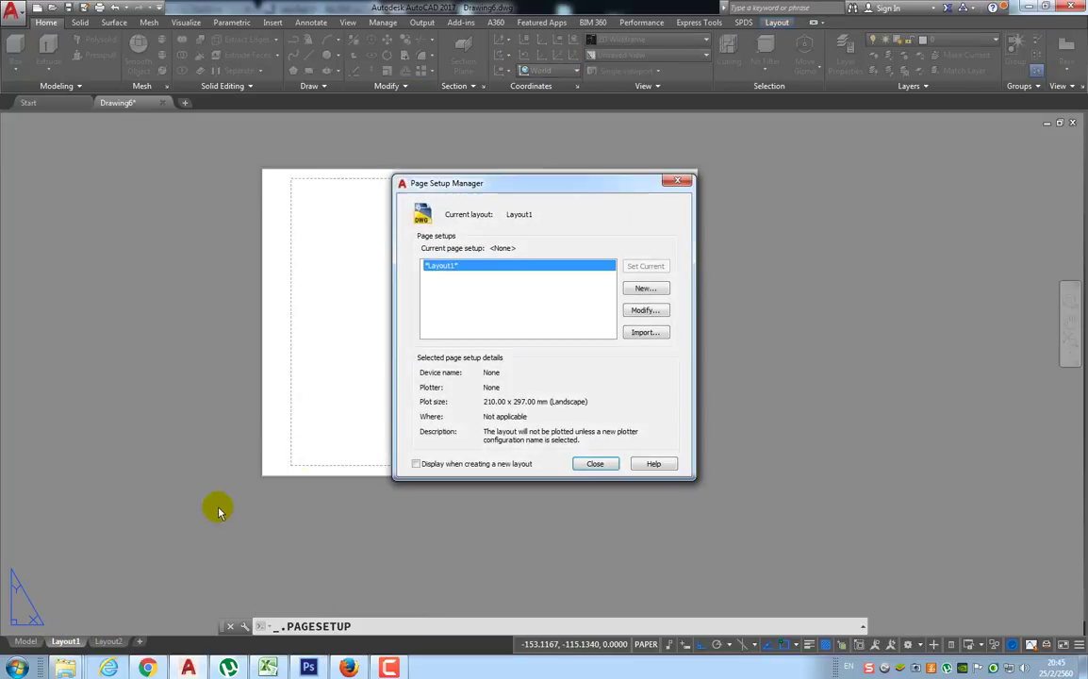
left_click(644, 310)
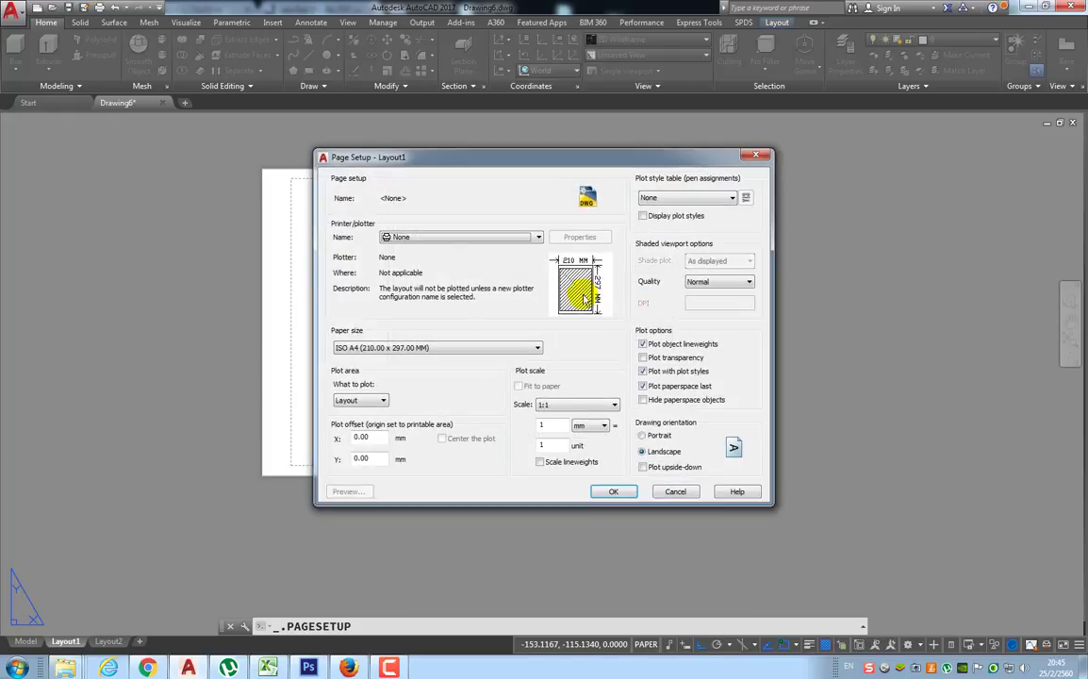
left_click(514, 237)
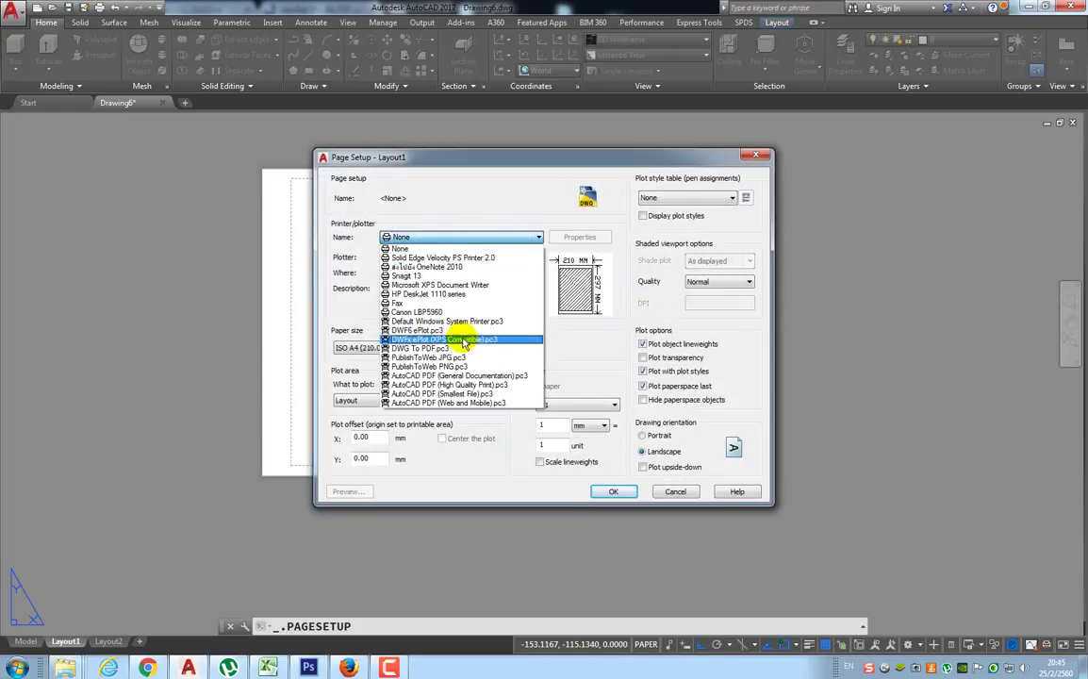
left_click(415, 347)
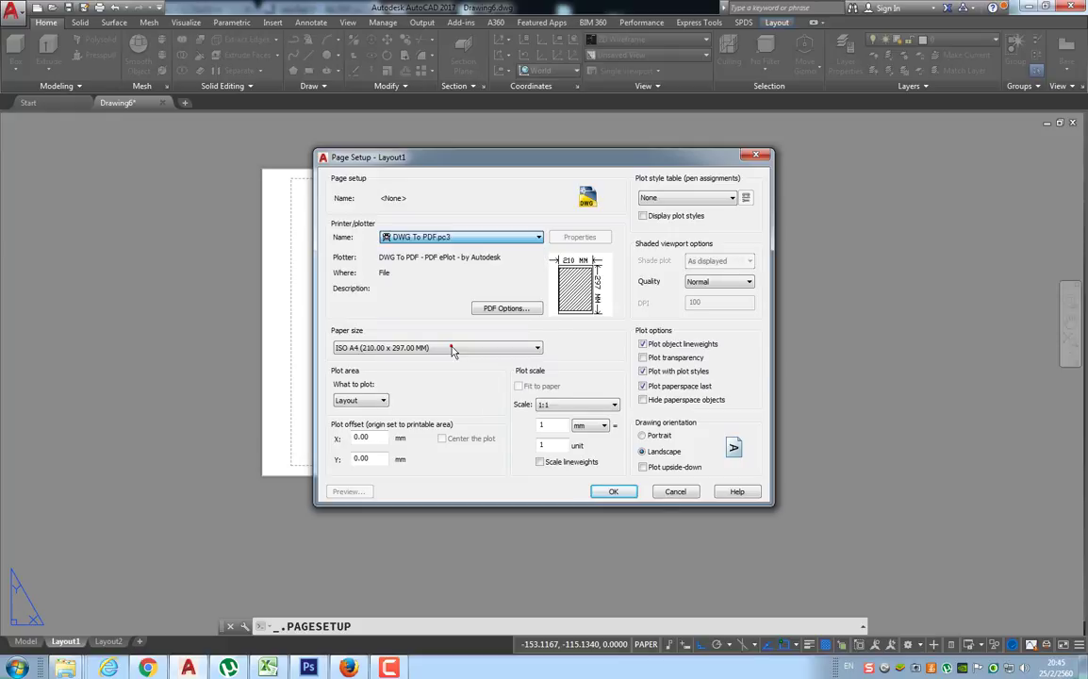
left_click(568, 237)
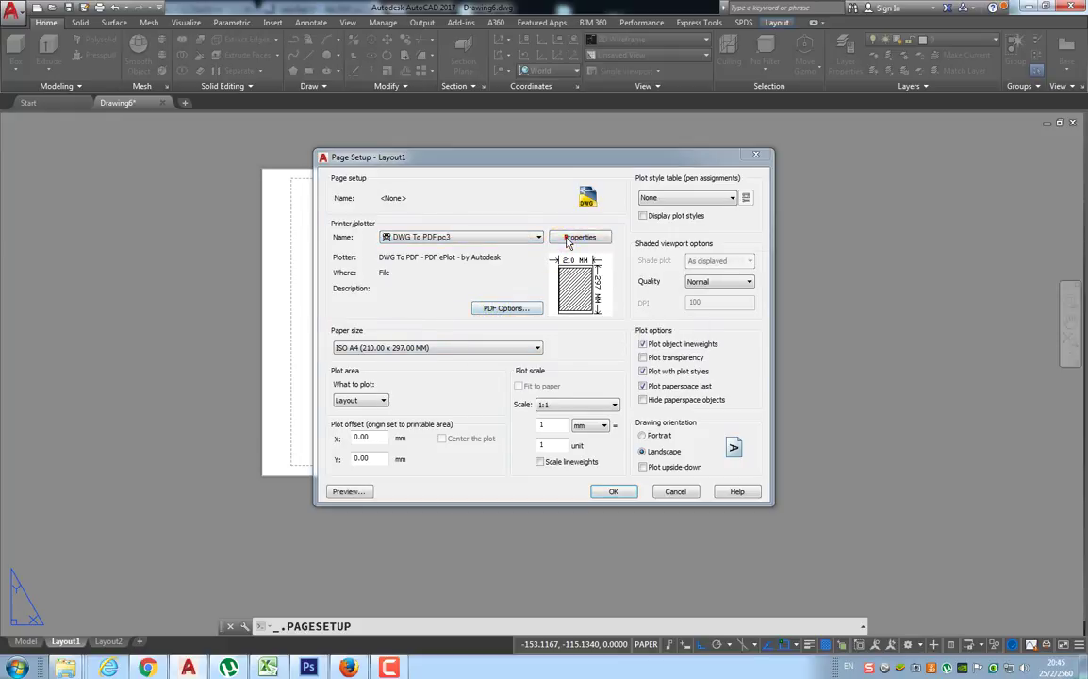
Step: Choose ISO full bleed A4 (210 x 297 mm) paper in the plotter properties and save the PC3 file
left_click(649, 396)
left_click(649, 396)
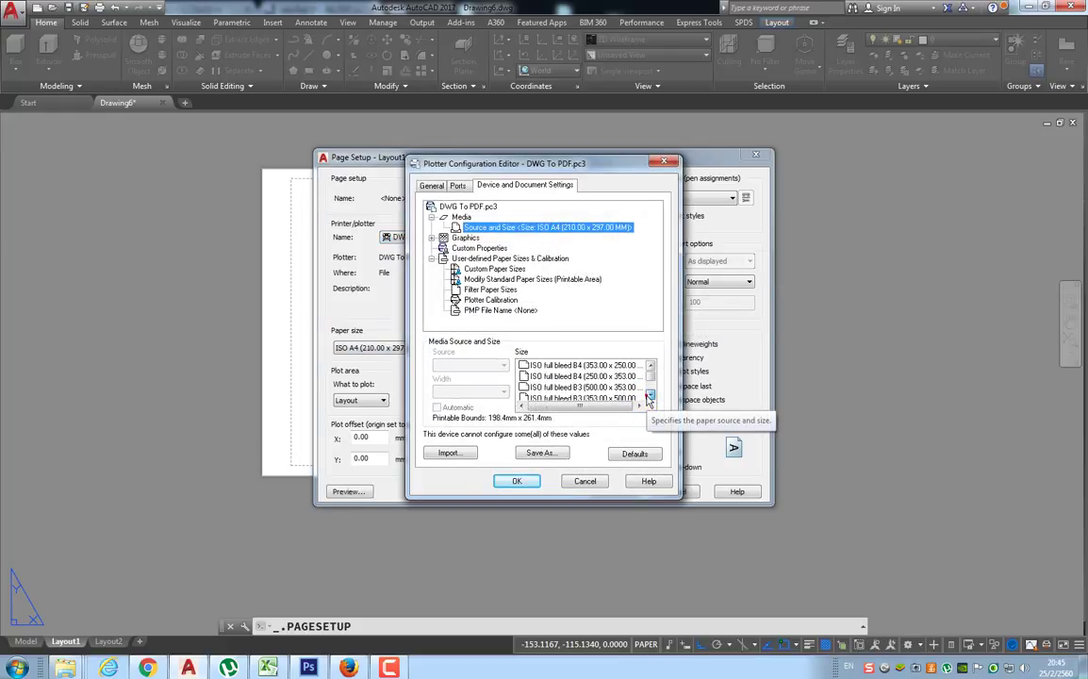
left_click(650, 396)
left_click(650, 396)
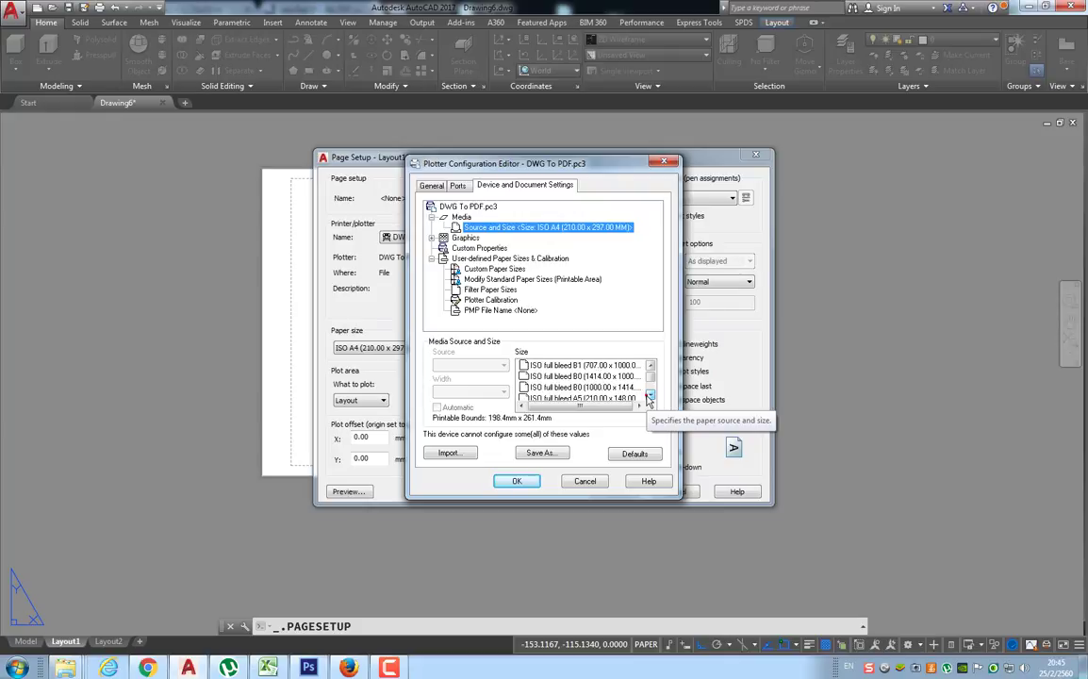
left_click(650, 396)
left_click(649, 396)
left_click(649, 397)
left_click(649, 397)
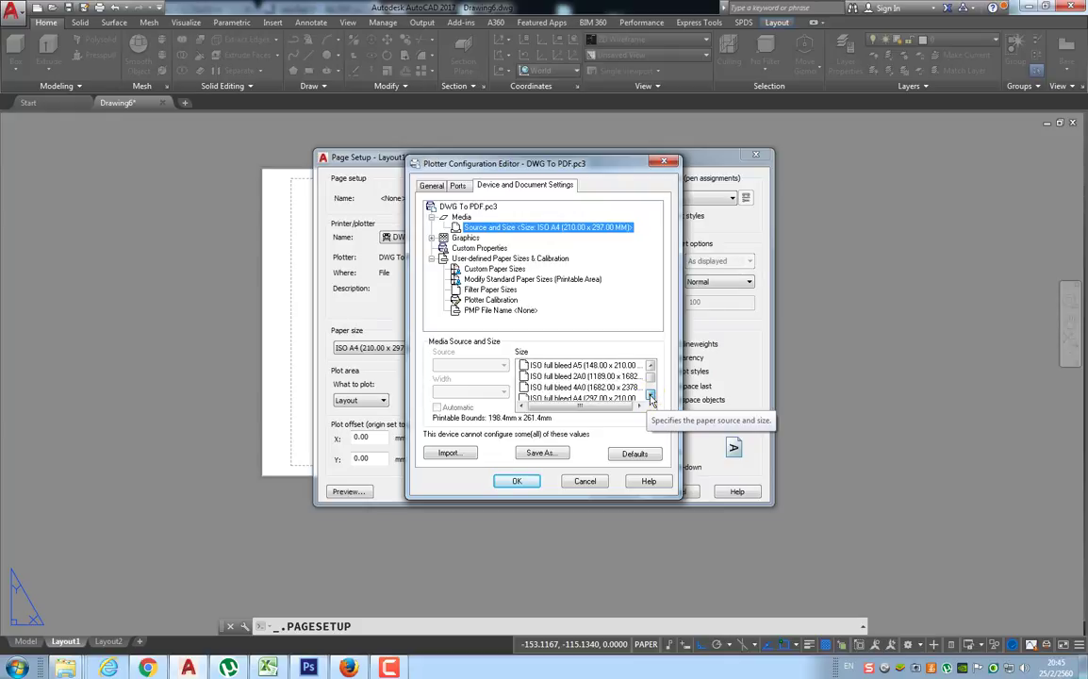
left_click(649, 396)
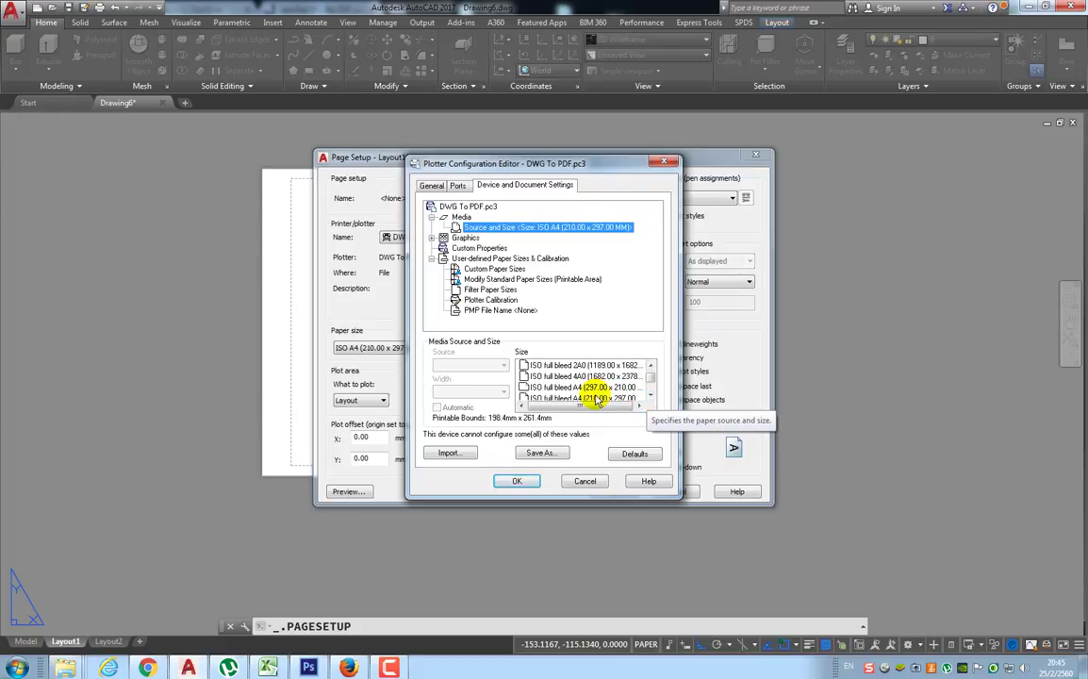
left_click(593, 398)
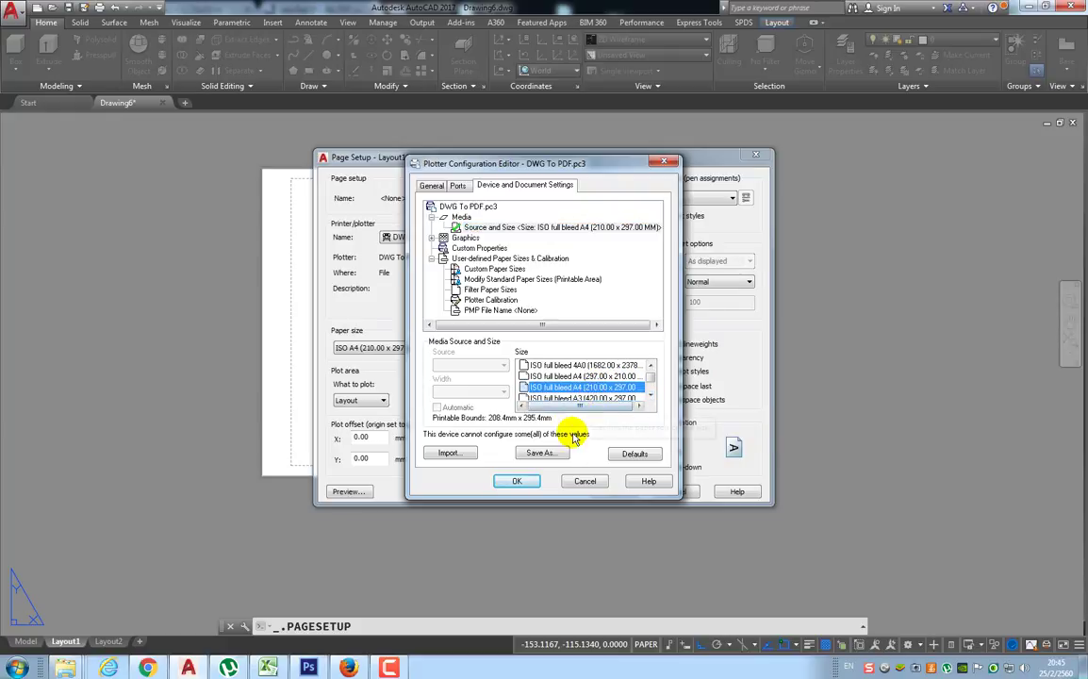
left_click(528, 482)
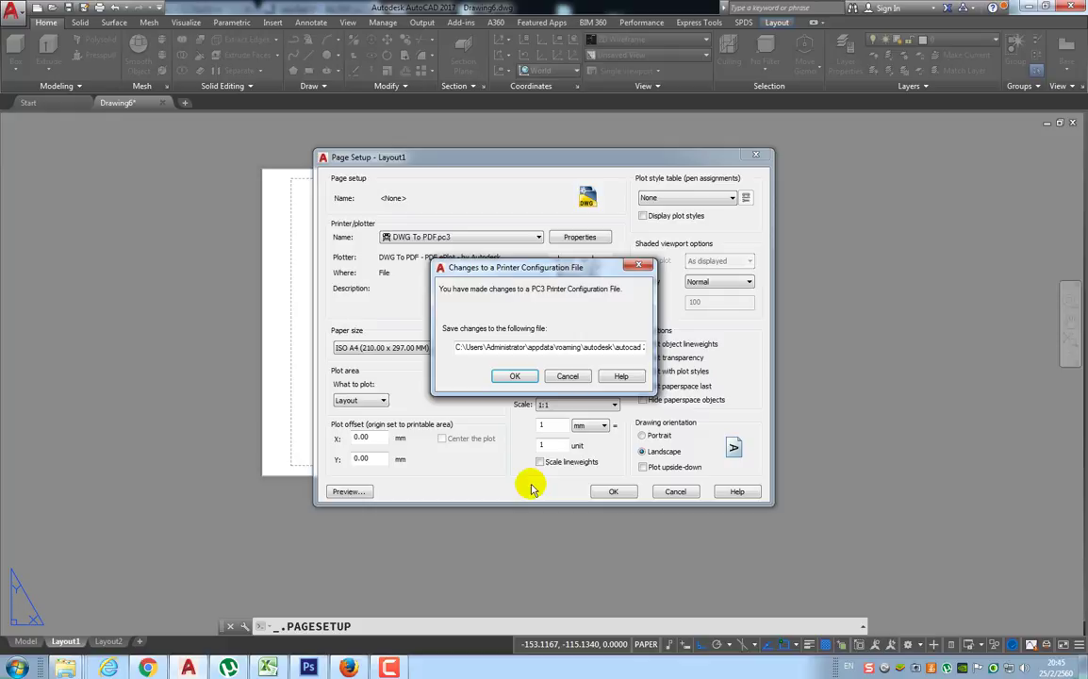
left_click(515, 376)
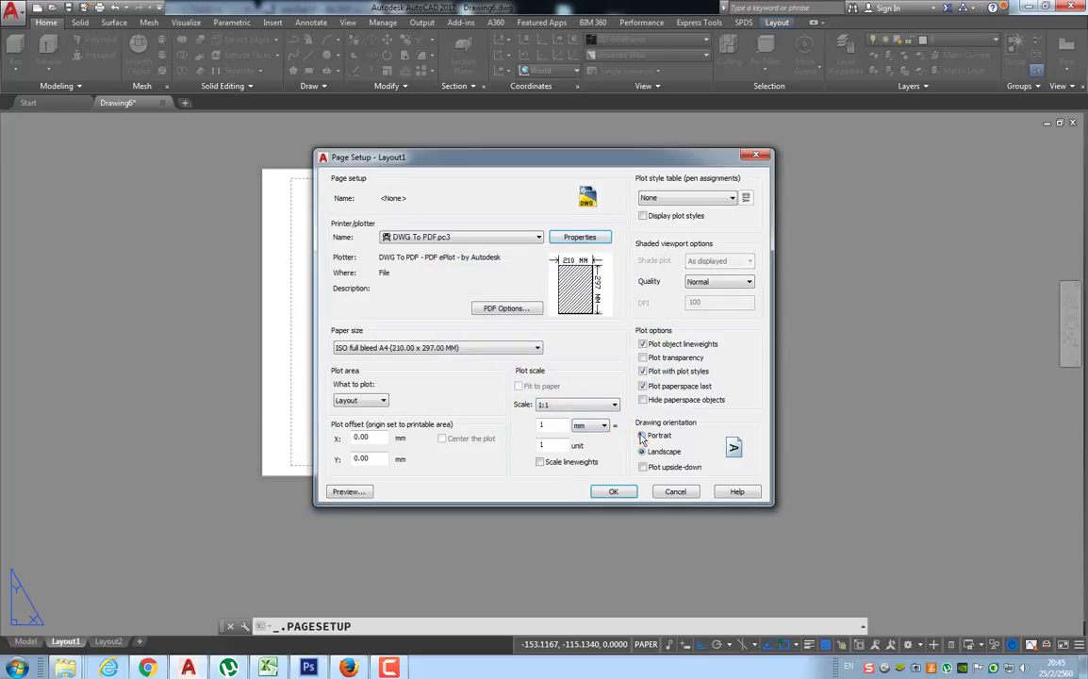
Step: Switch Layout1 to portrait orientation, check it in the plot preview, and apply the page setup
left_click(345, 491)
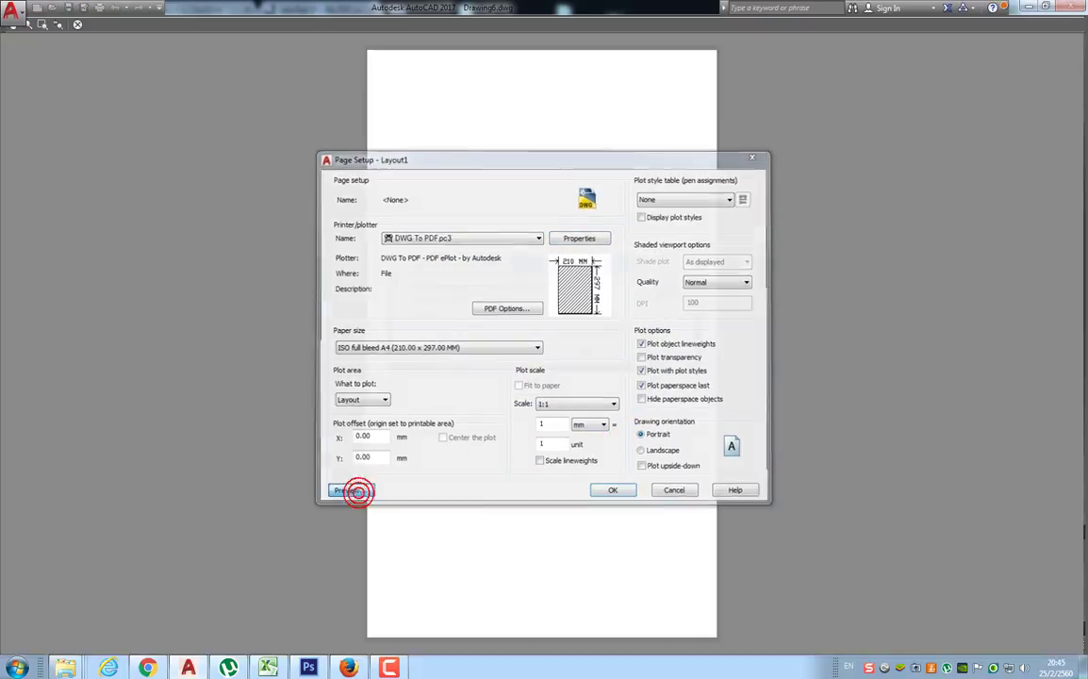
right_click(489, 329)
left_click(502, 336)
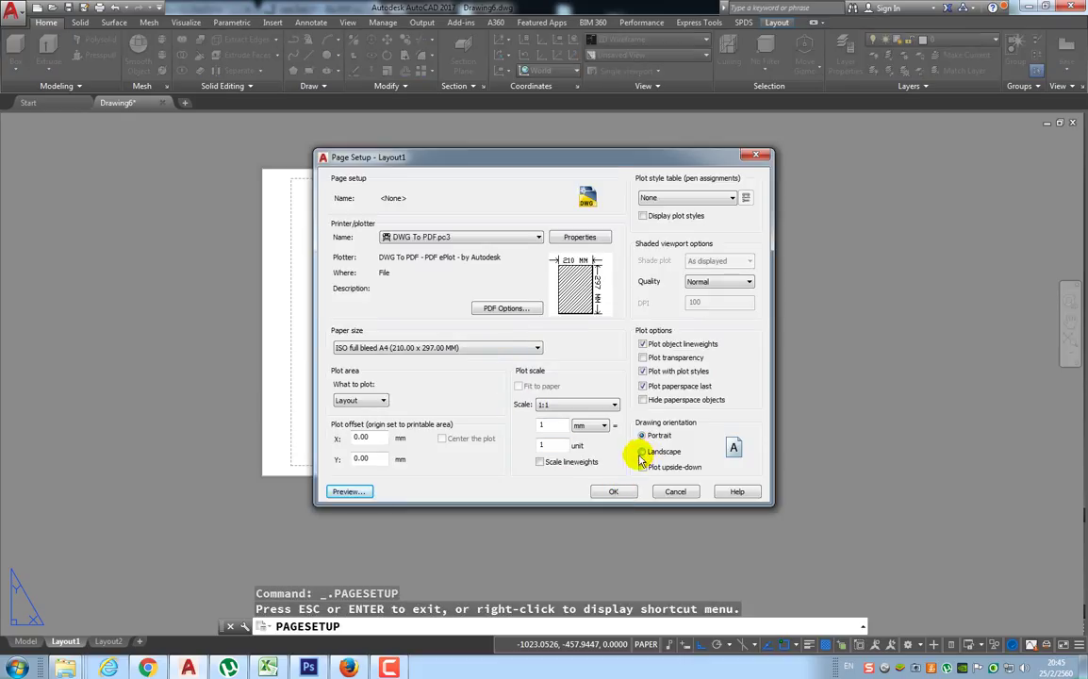
left_click(358, 491)
right_click(472, 430)
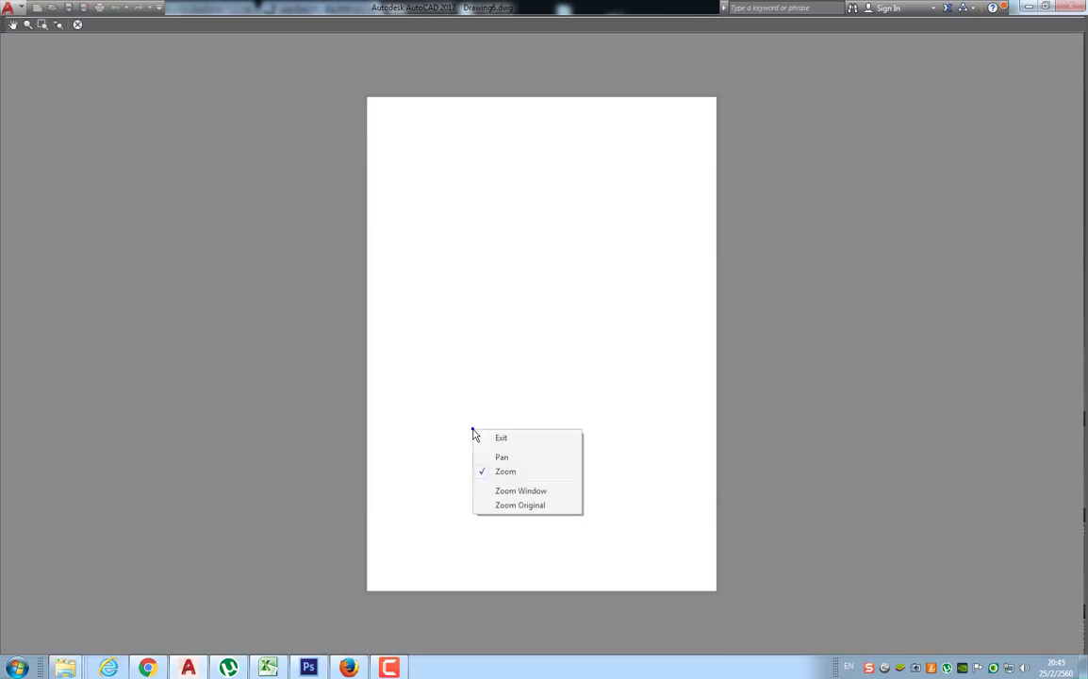
left_click(495, 437)
left_click(608, 492)
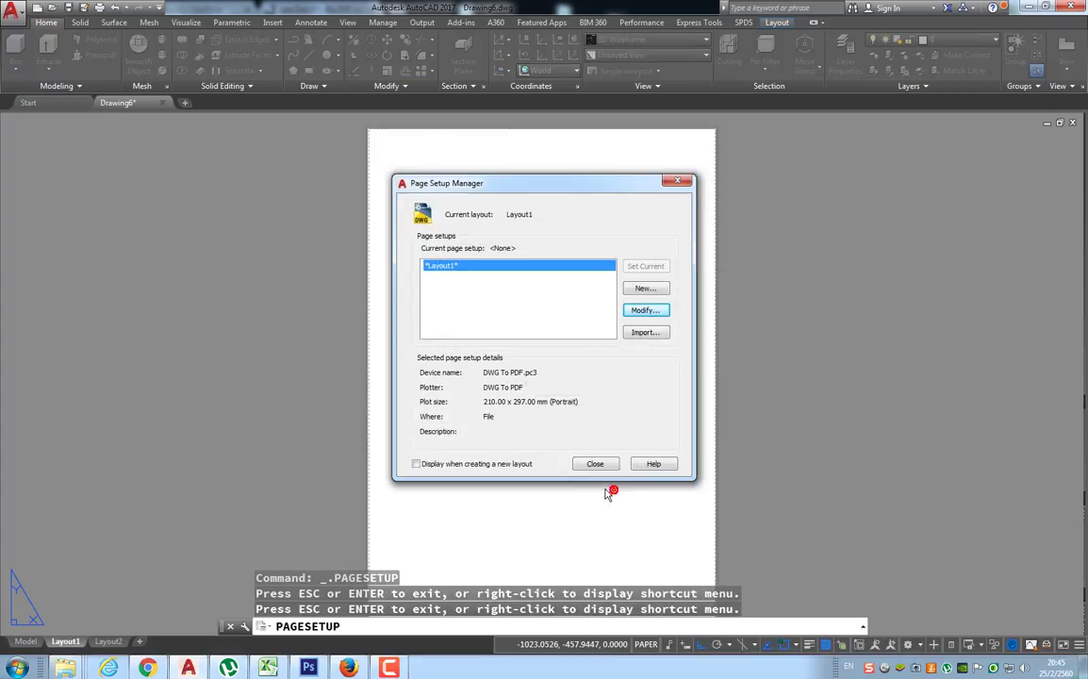
left_click(596, 465)
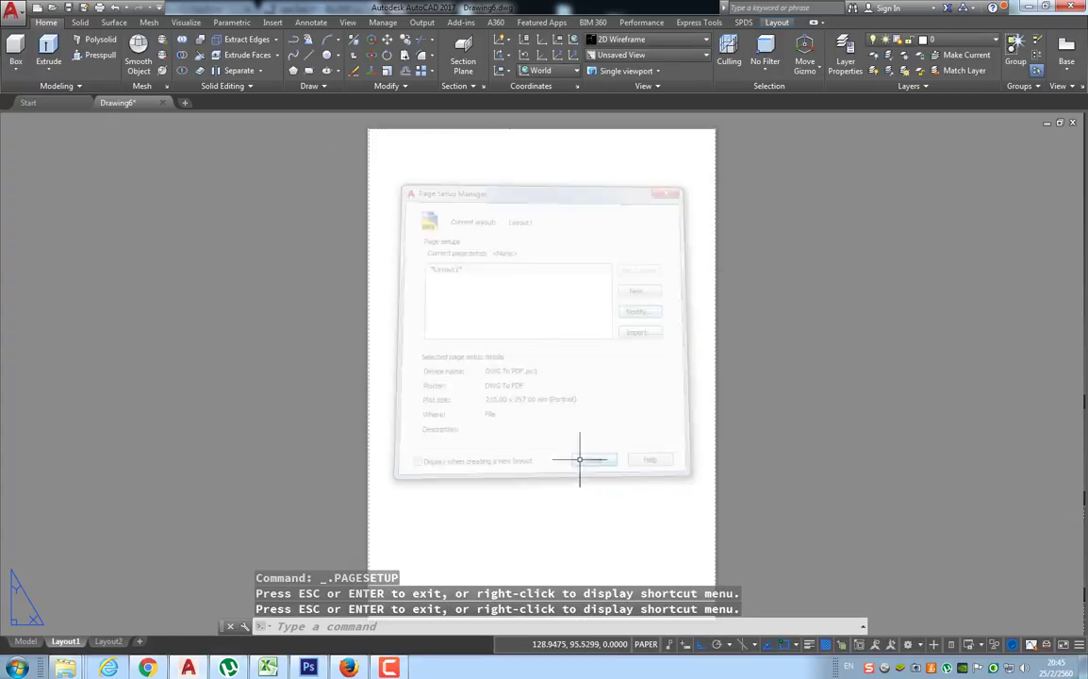
mouse_move(569, 426)
middle_mouse_down()
mouse_move(547, 397)
mouse_move(489, 365)
middle_mouse_up()
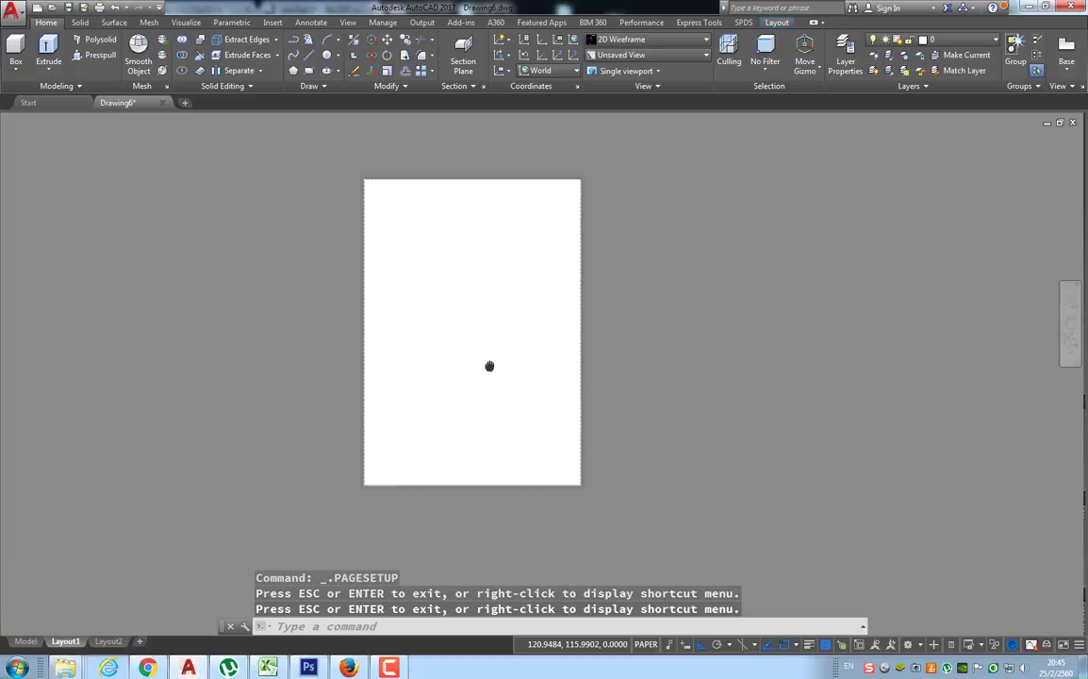
Step: Insert A4.dwg as the border and title block at 0,0,0 on Layout1
left_click(275, 24)
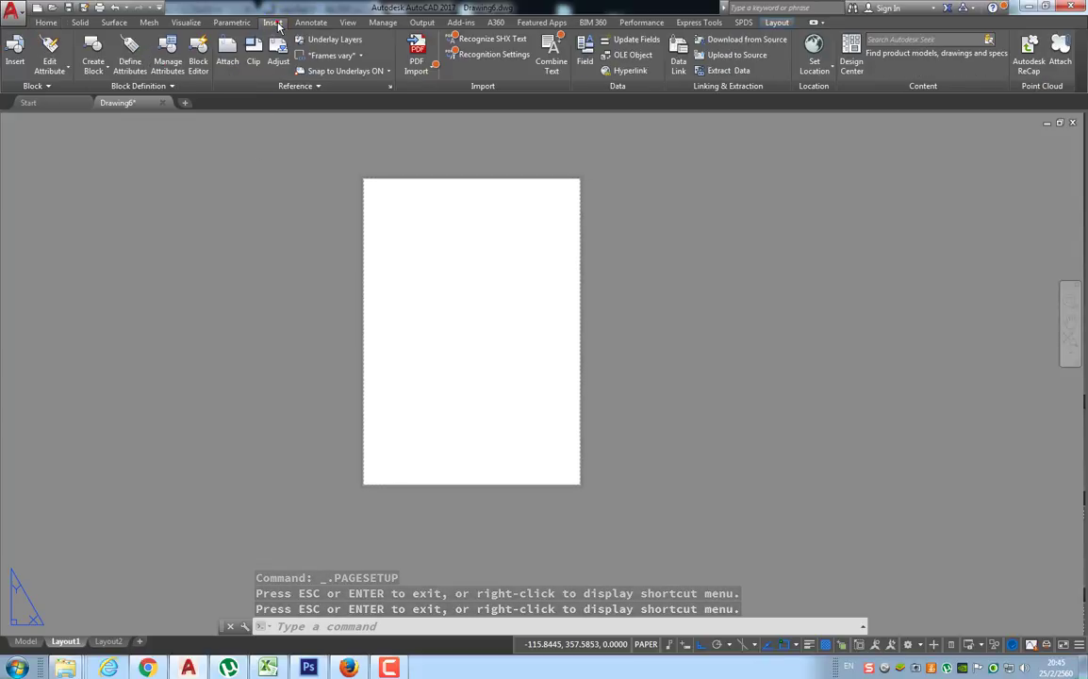
left_click(14, 53)
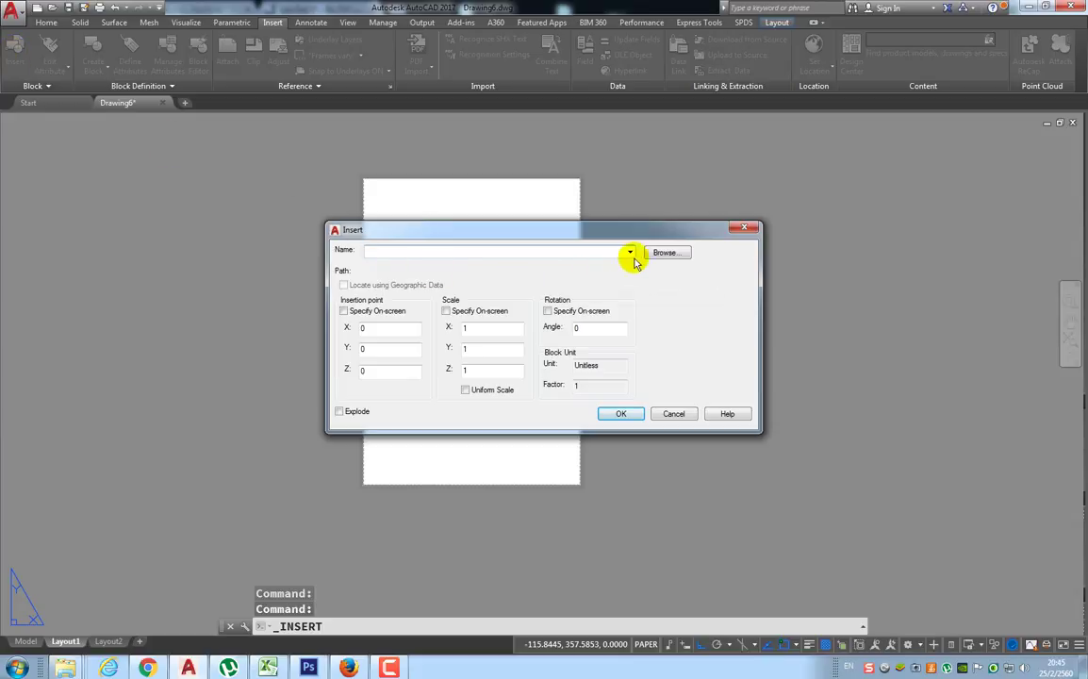
left_click(659, 260)
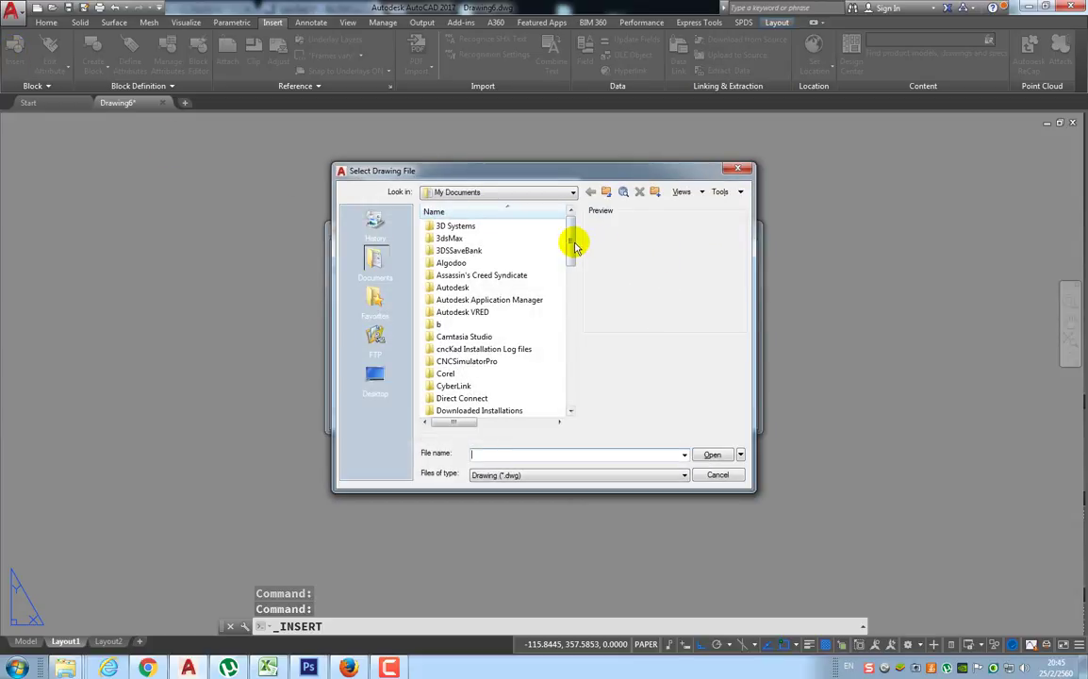
left_click_drag(573, 244, 577, 377)
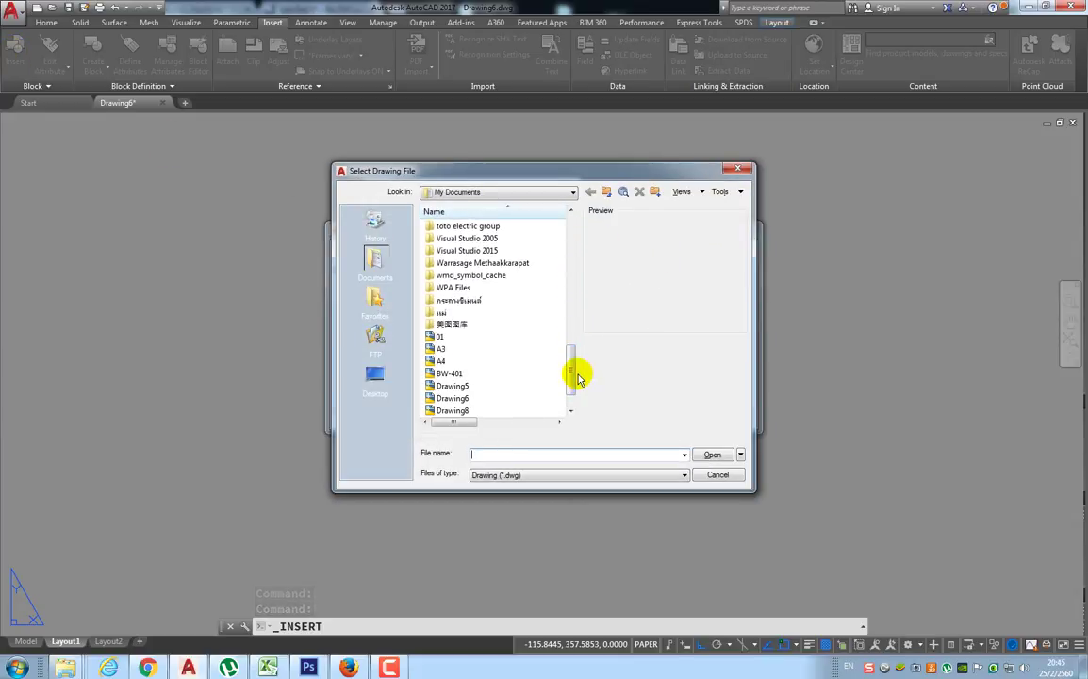
double_click(452, 363)
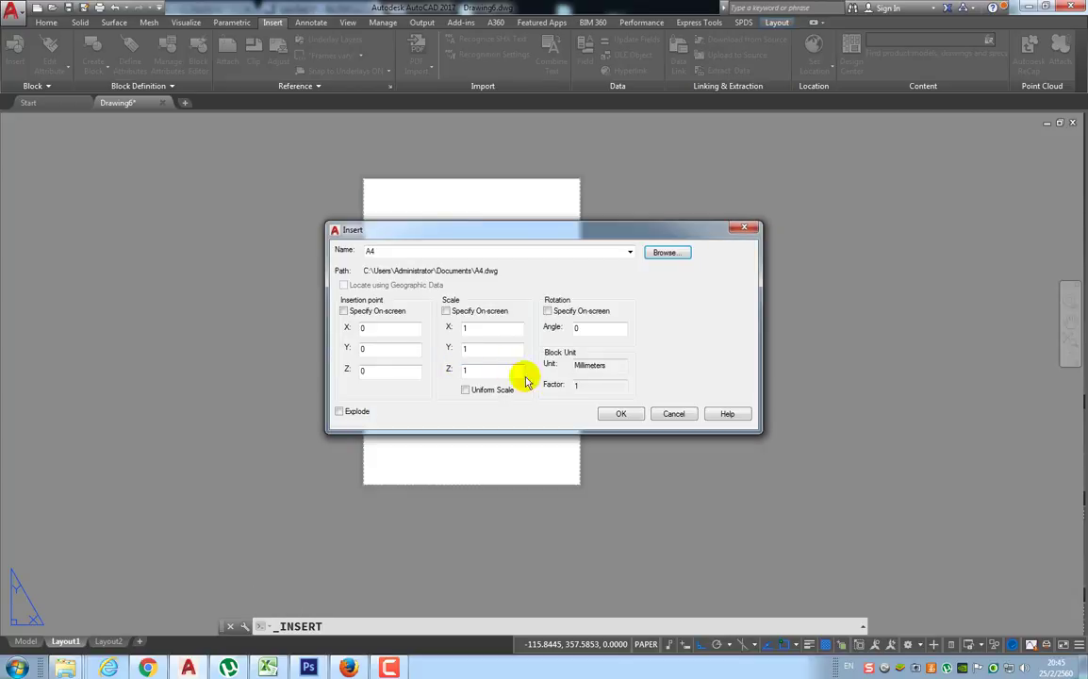
left_click(619, 415)
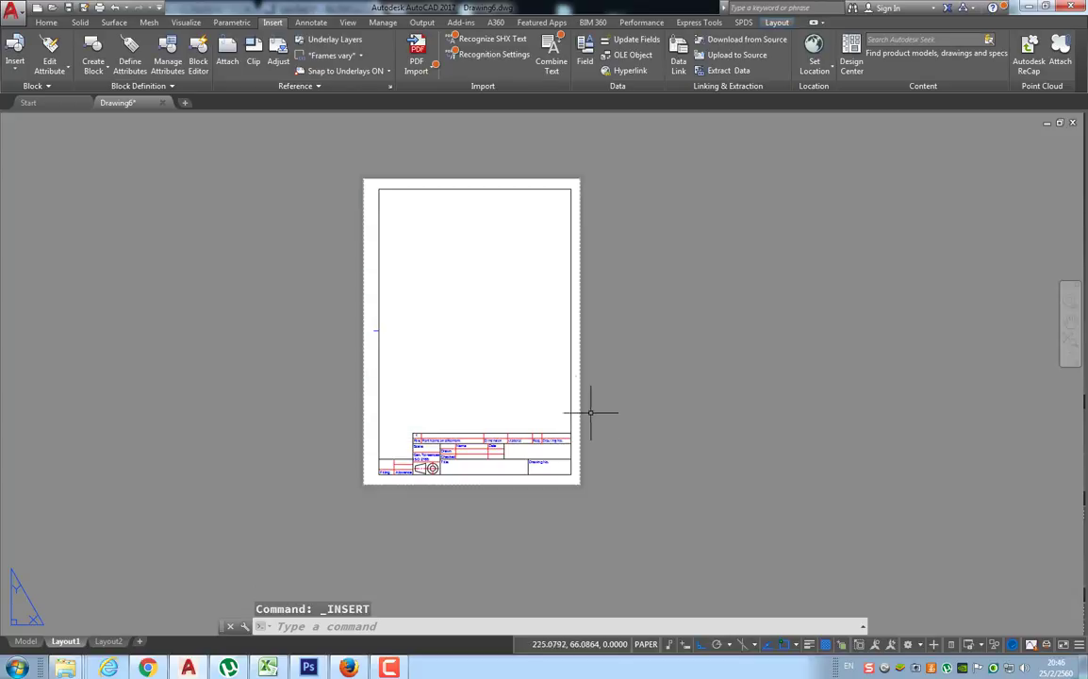
scroll(531, 373, "up", 2)
middle_click_drag(477, 327, 489, 384)
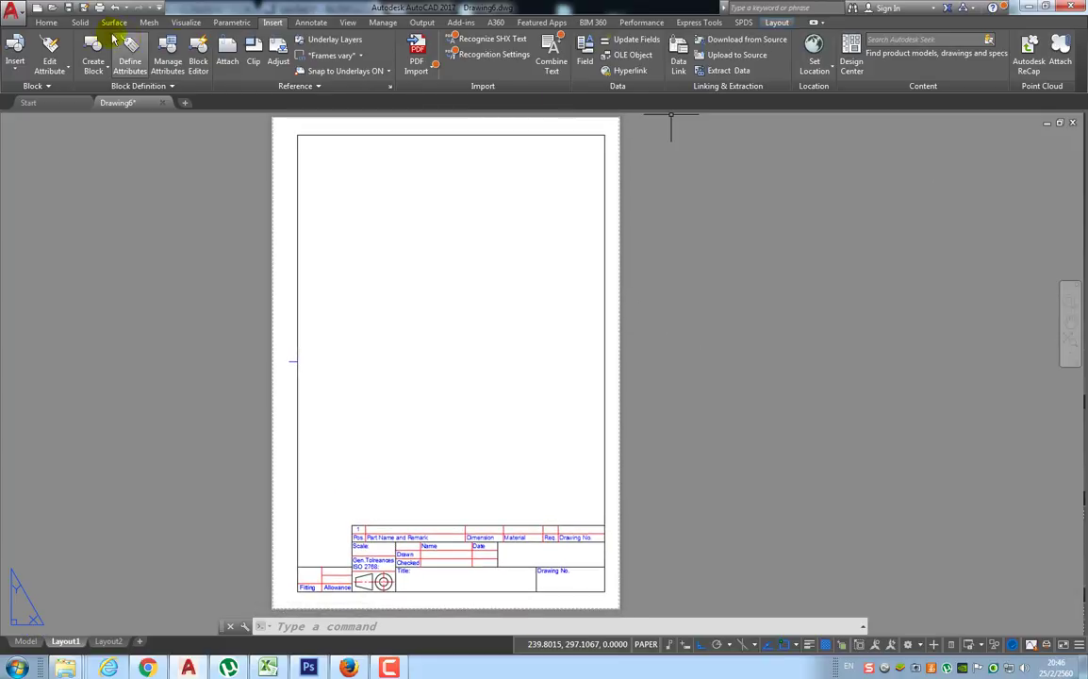
Step: Place a 1:2 top base view of the link plate at the sheet centre without projected views
left_click(46, 22)
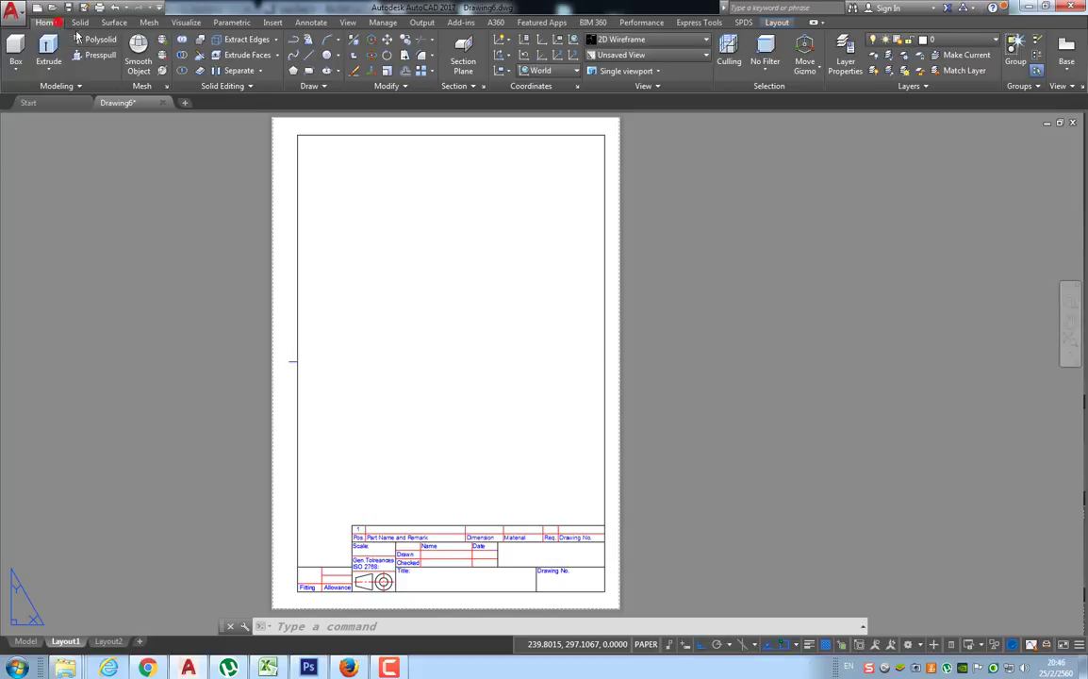
left_click(1041, 86)
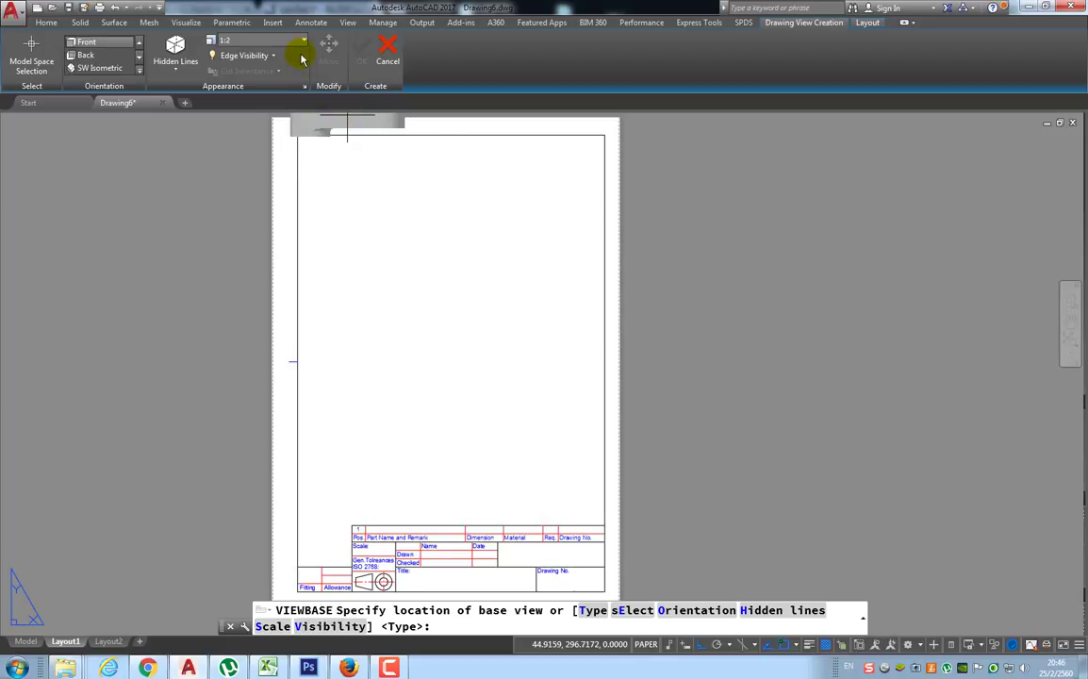
left_click(138, 71)
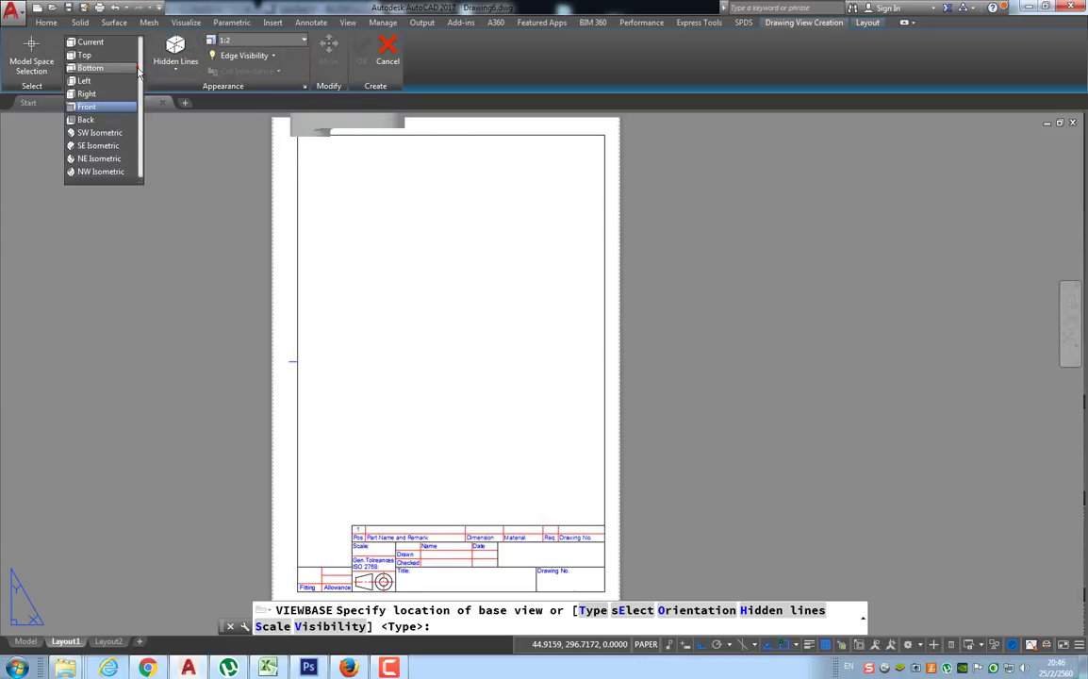
left_click(85, 55)
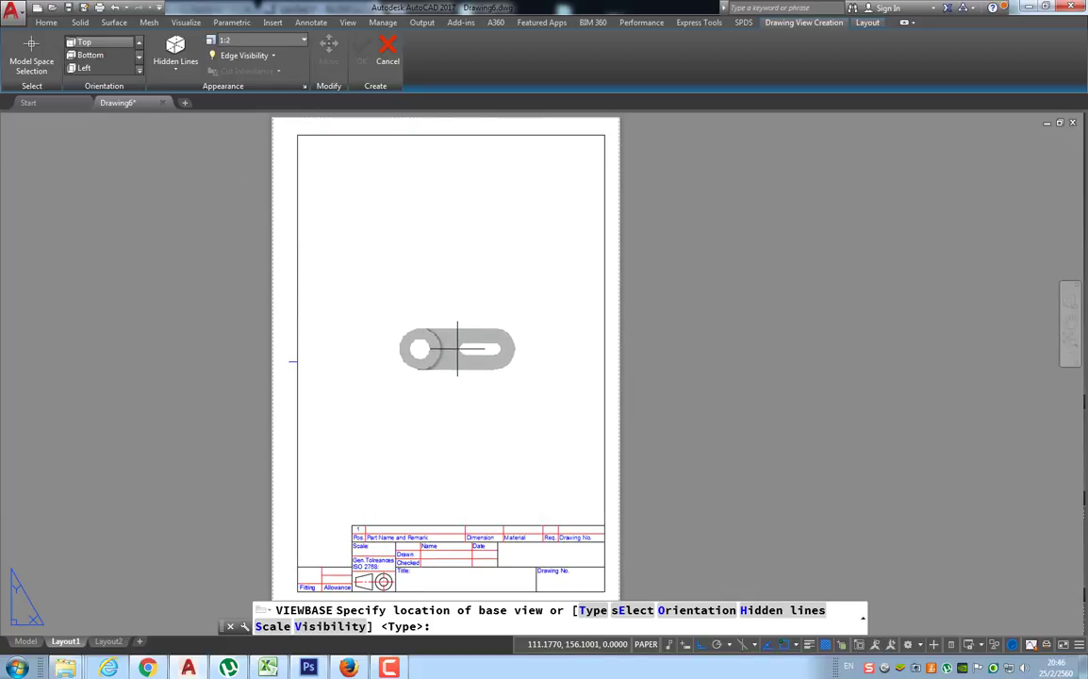
left_click(458, 349)
key("Return")
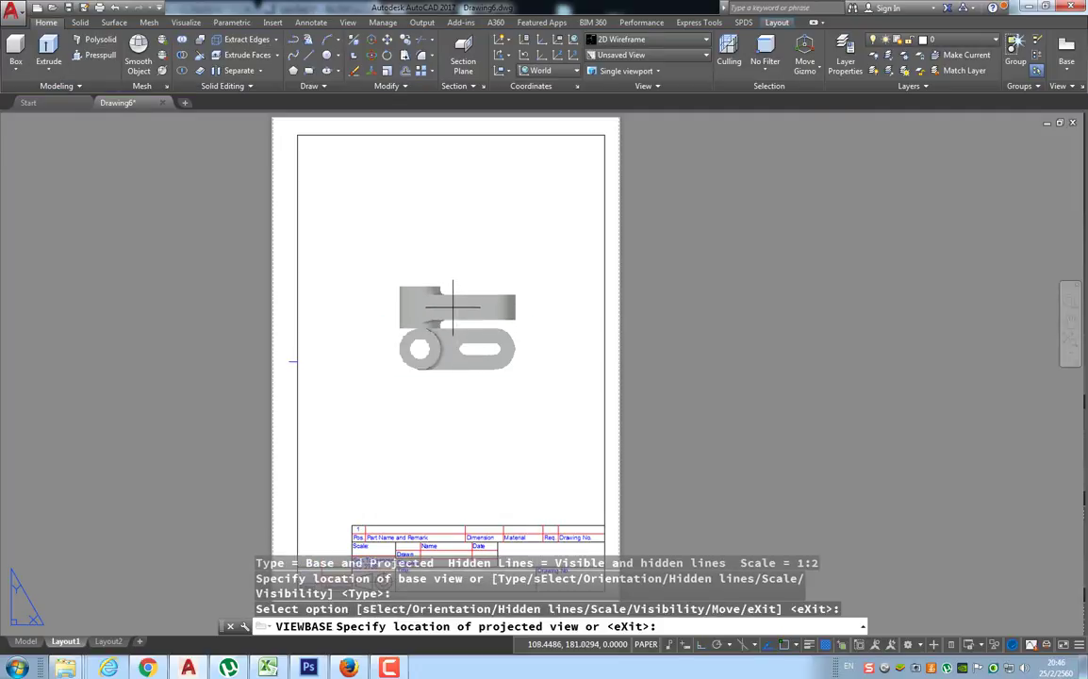
key("Return")
scroll(482, 334, "up", 2)
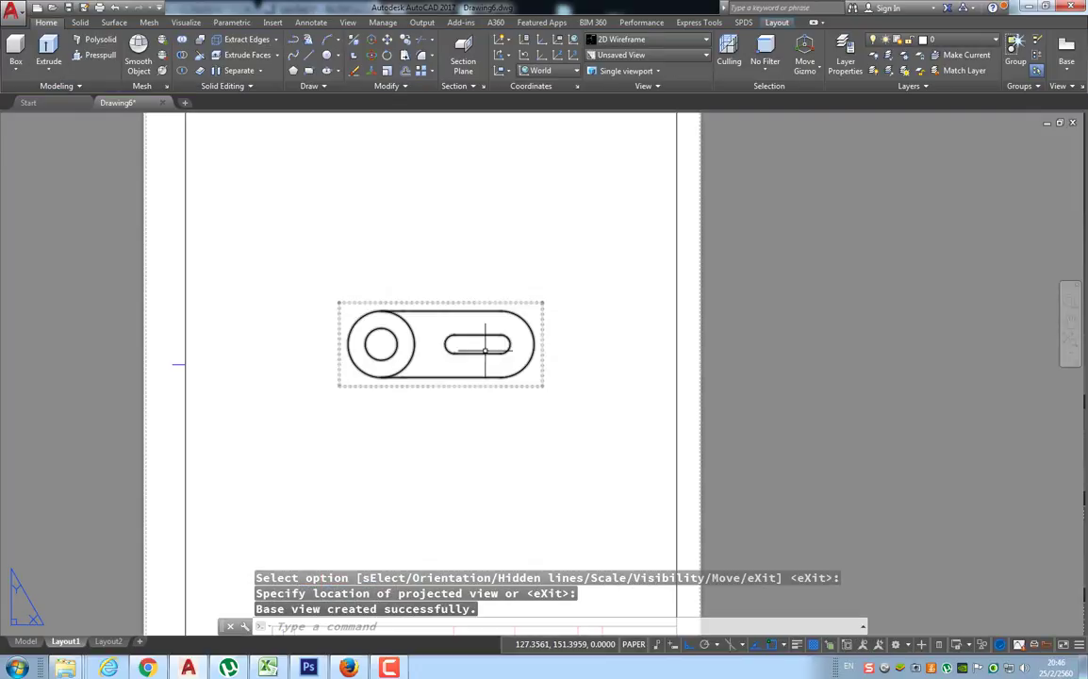
left_click(415, 304)
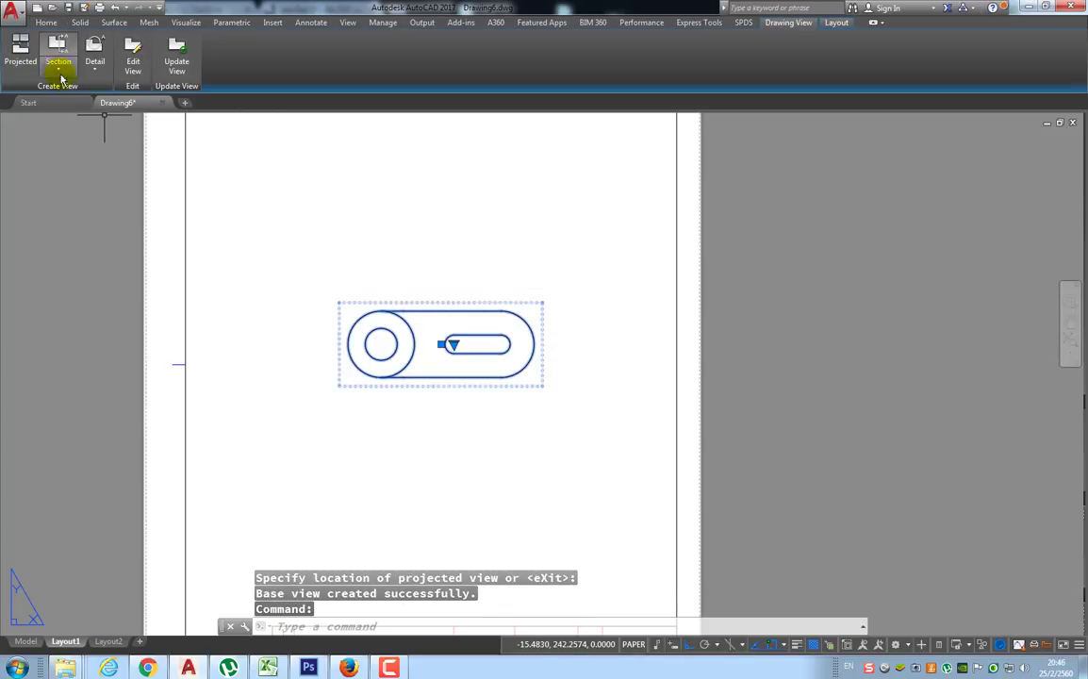
Step: Cut a full section A-A across the top view and place the hatched view above it
left_click(56, 51)
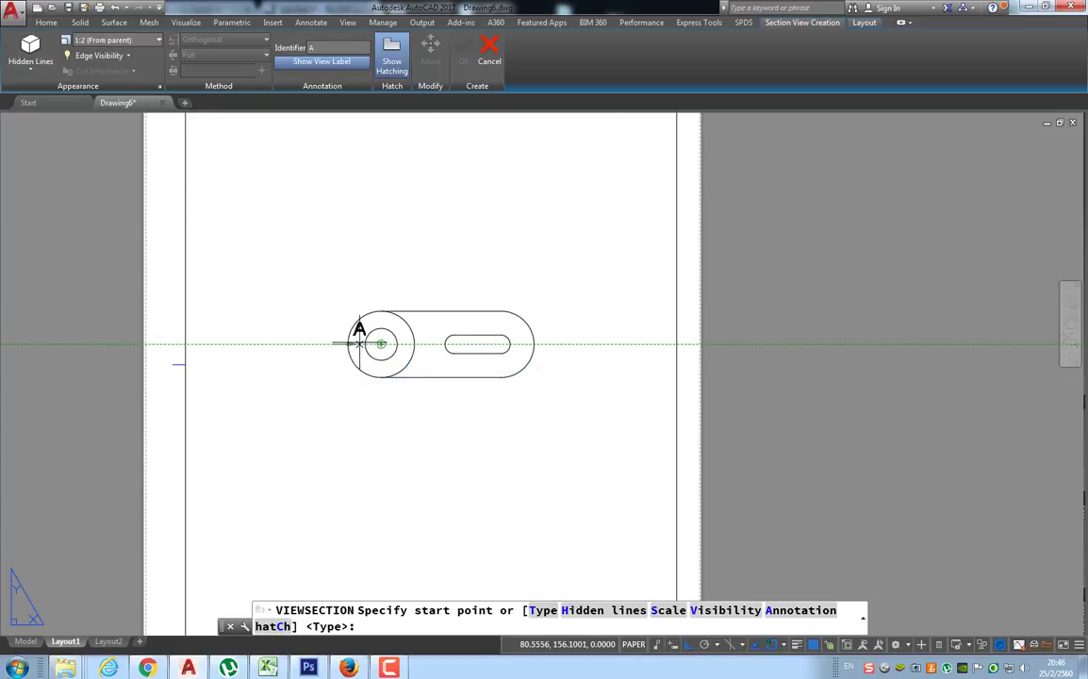
left_click(322, 343)
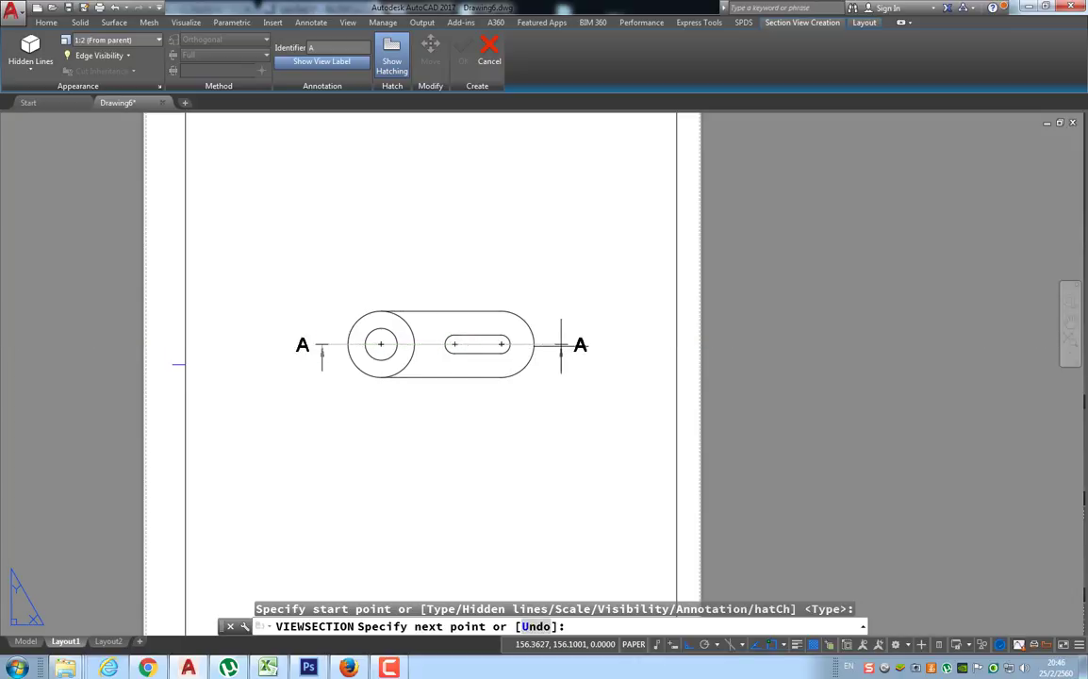
left_click(553, 345)
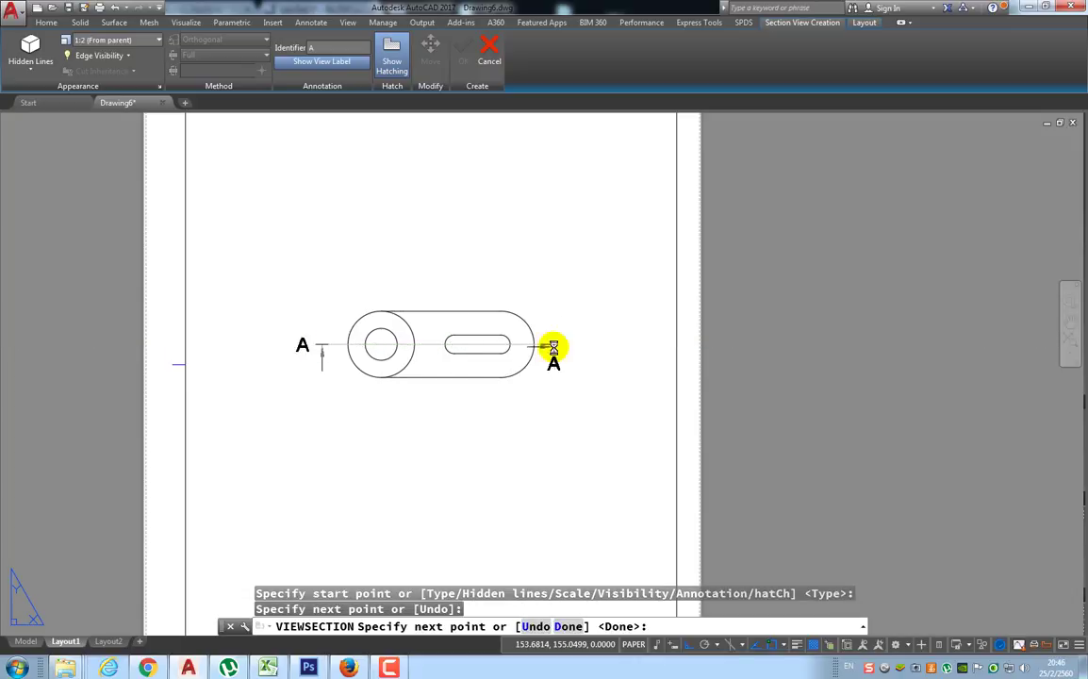
key("Return")
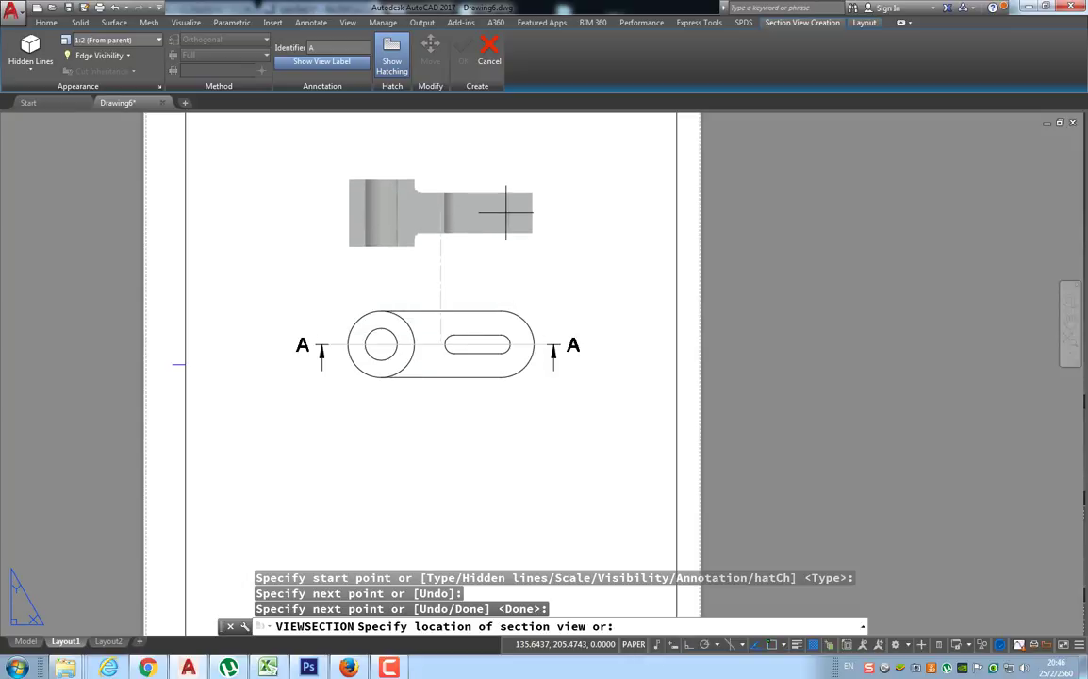
left_click(512, 191)
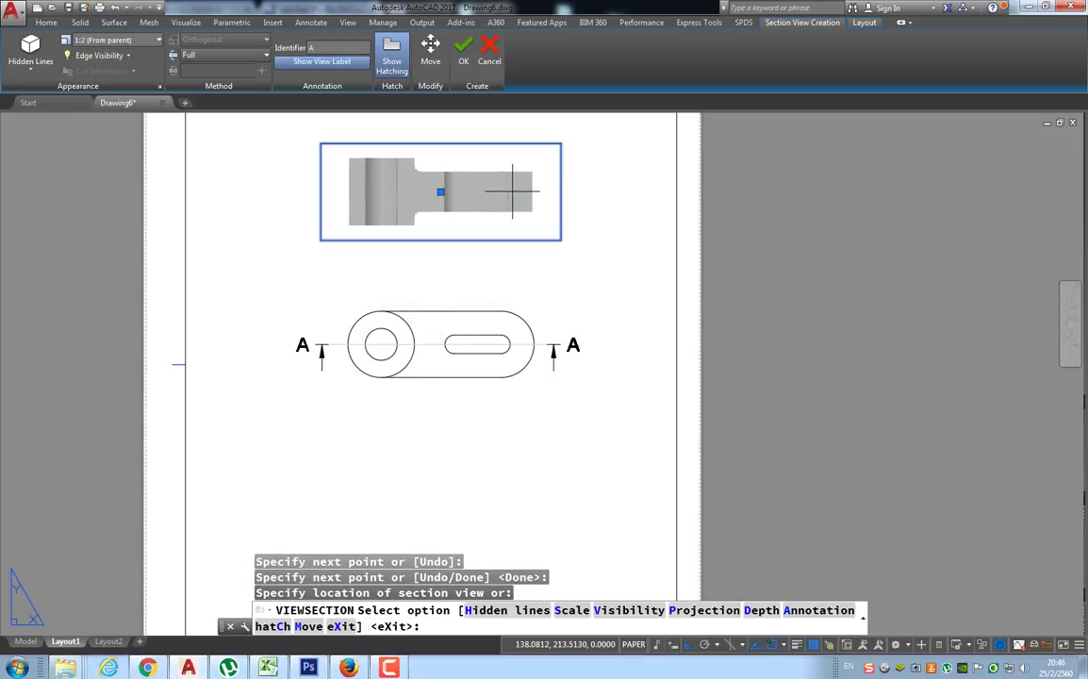
key("Return")
scroll(548, 261, "down", 2)
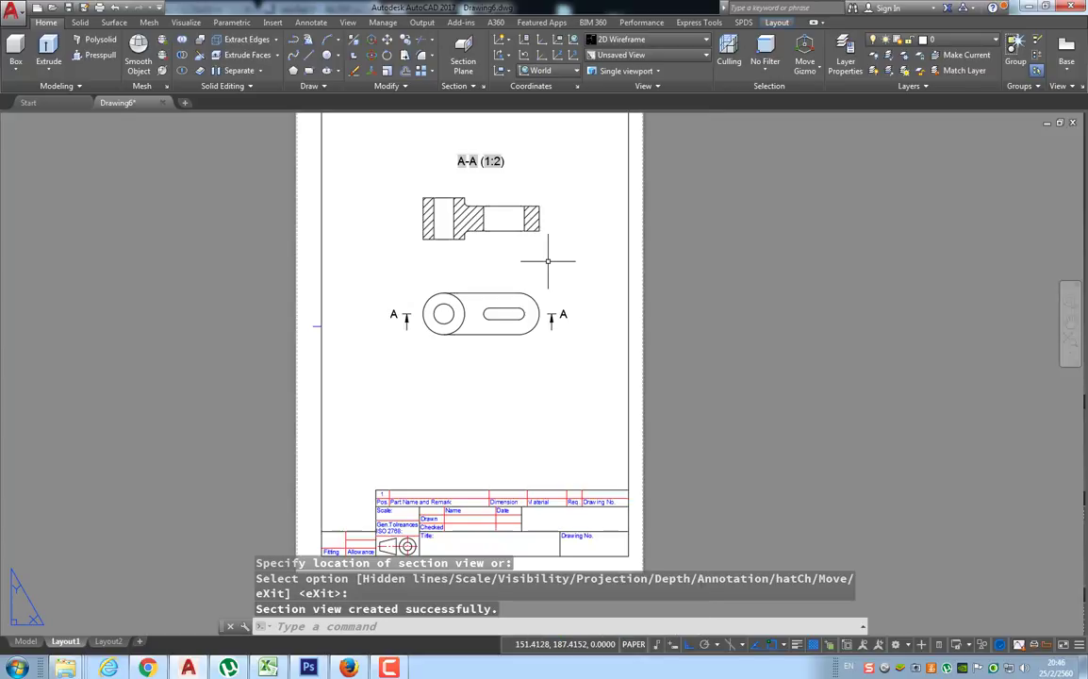
middle_click_drag(562, 227, 530, 242)
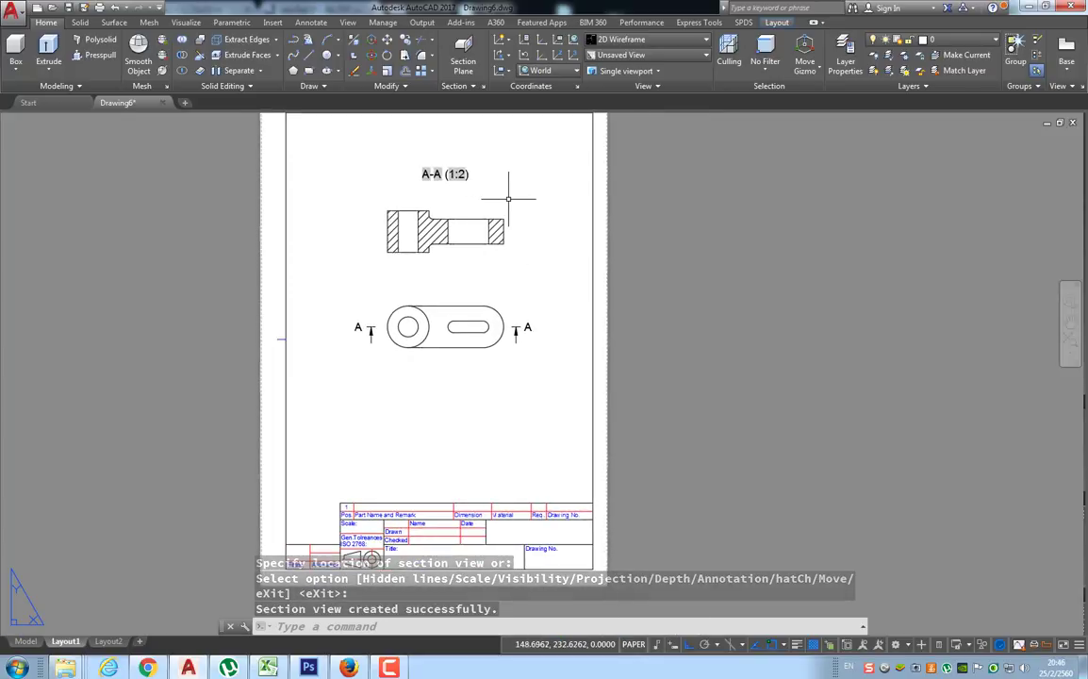
key("Escape")
scroll(508, 203, "down", 1)
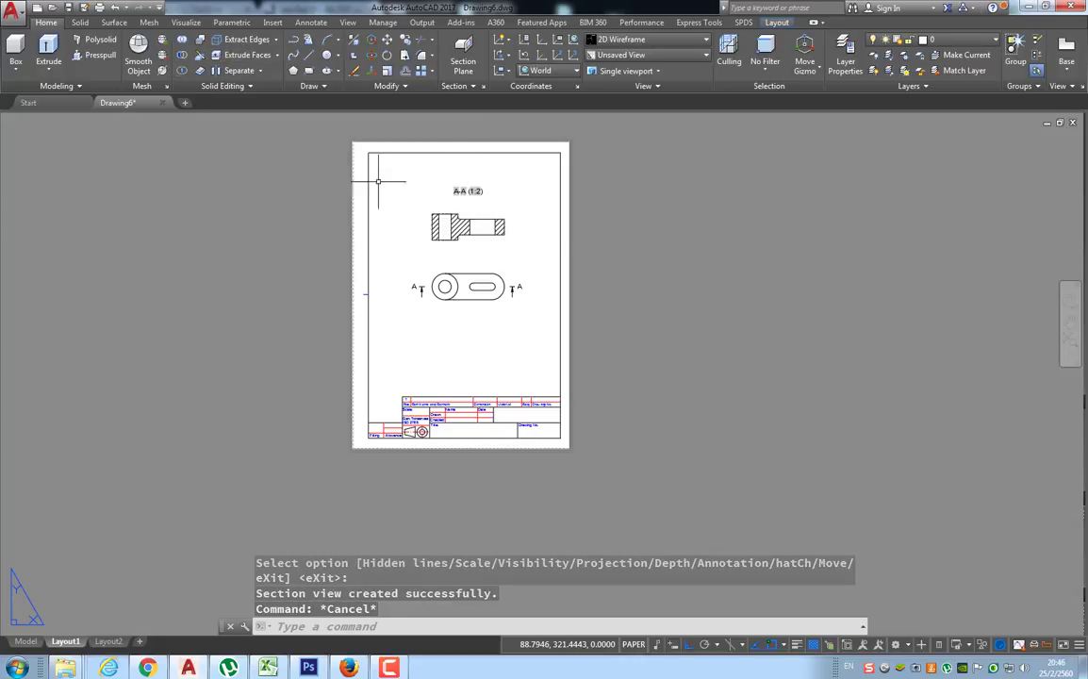
Step: Project an isometric view from section A-A, placed to the lower right
left_click(454, 217)
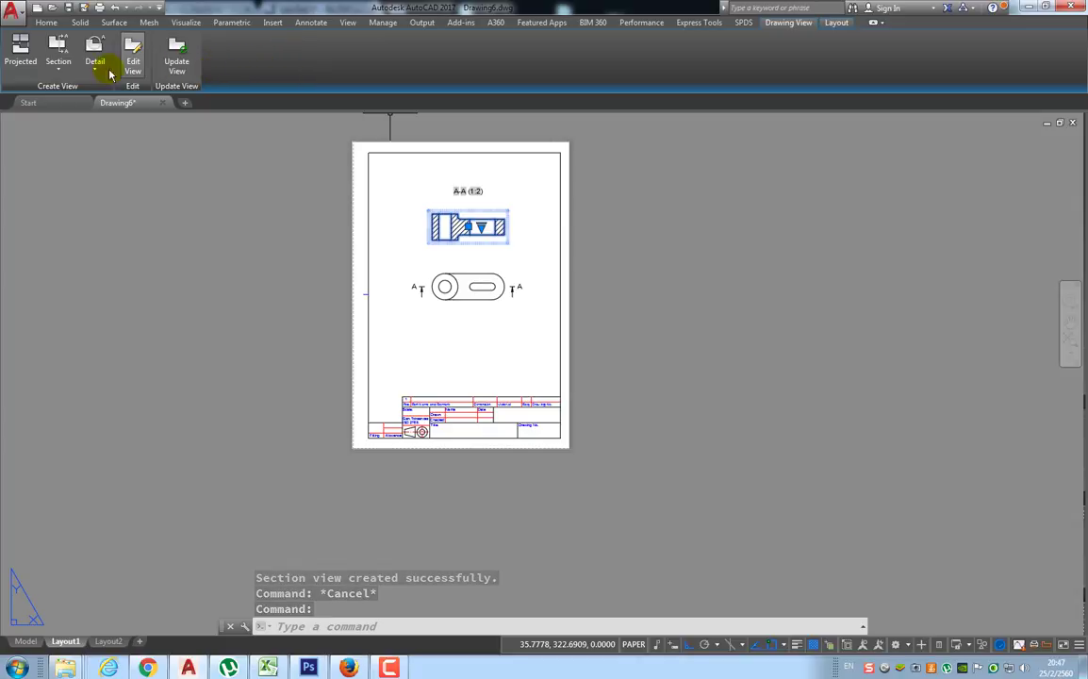
left_click(19, 52)
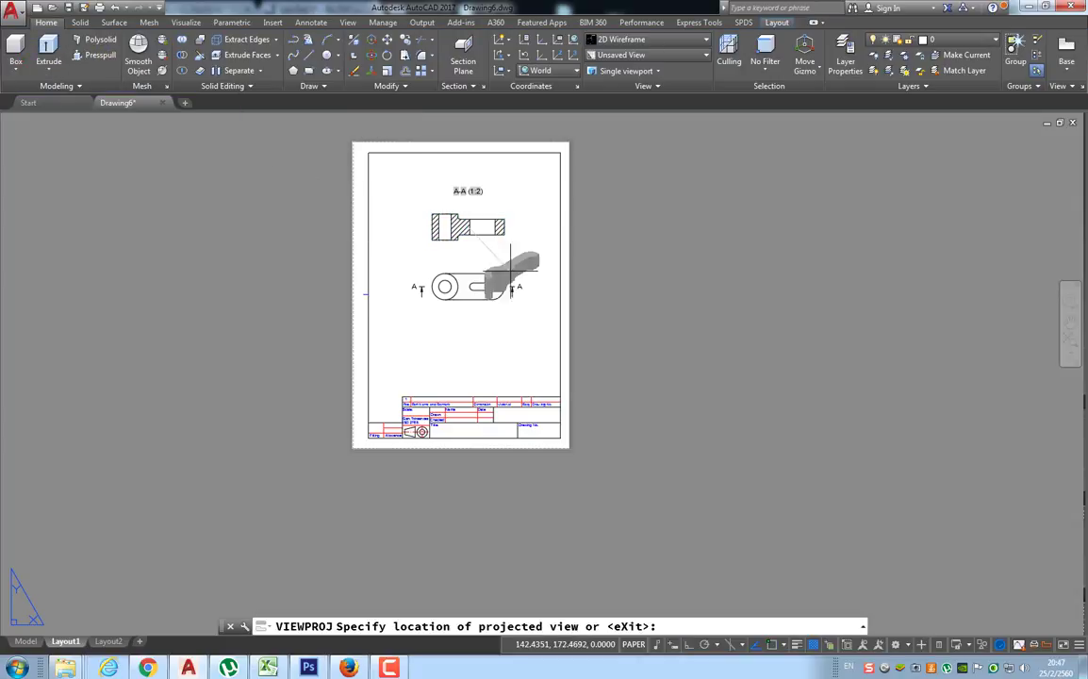
left_click(569, 301)
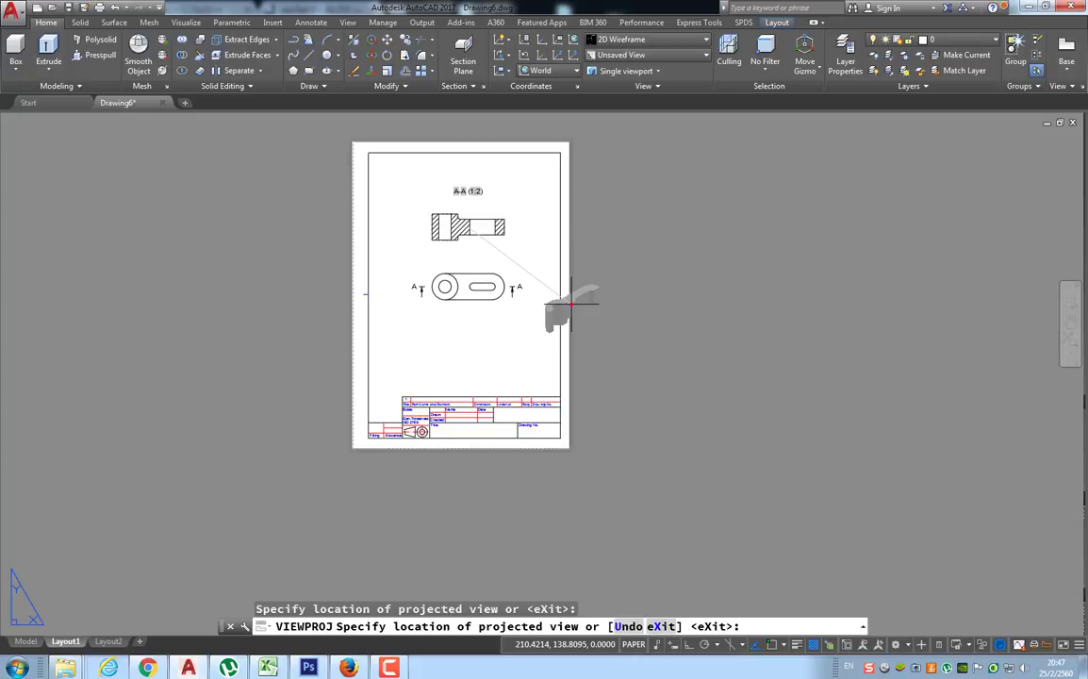
key("Return")
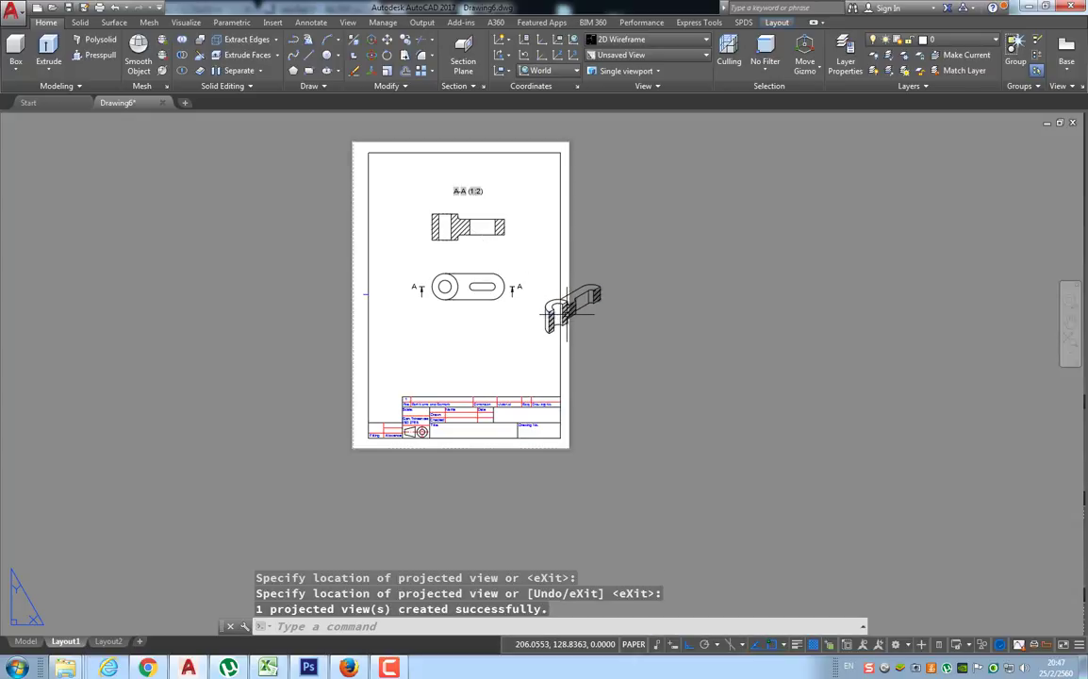
left_click(569, 309)
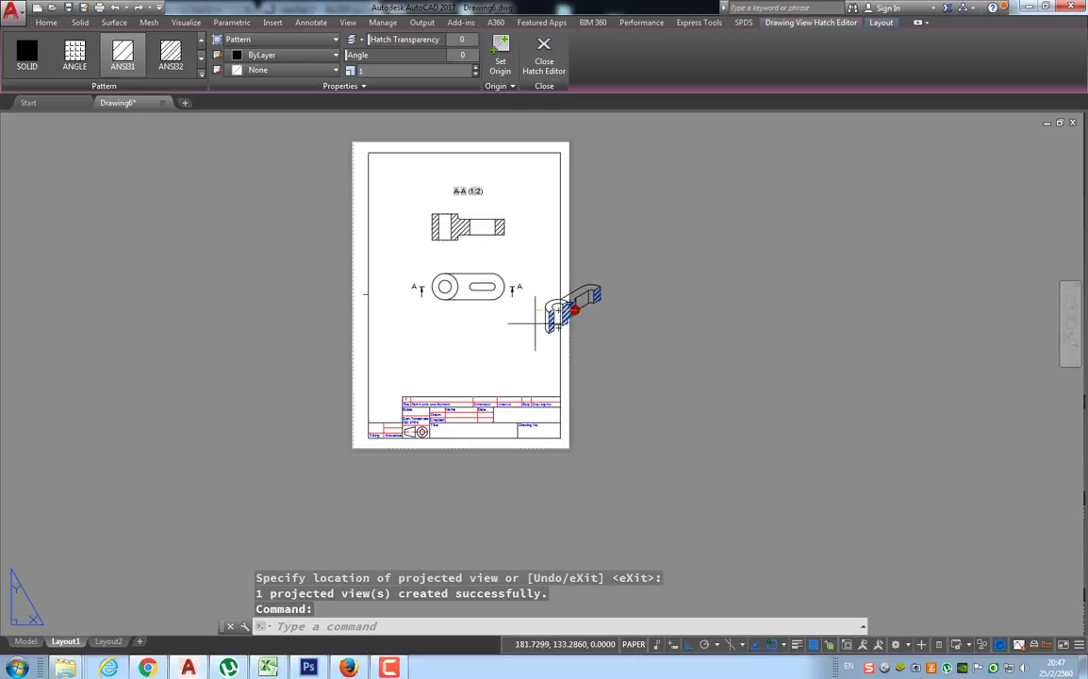
Step: Clear the hatch selection, turn Ortho off, and abandon a first attempt to move the isometric view
scroll(493, 353, "up", 3)
scroll(566, 348, "up", 1)
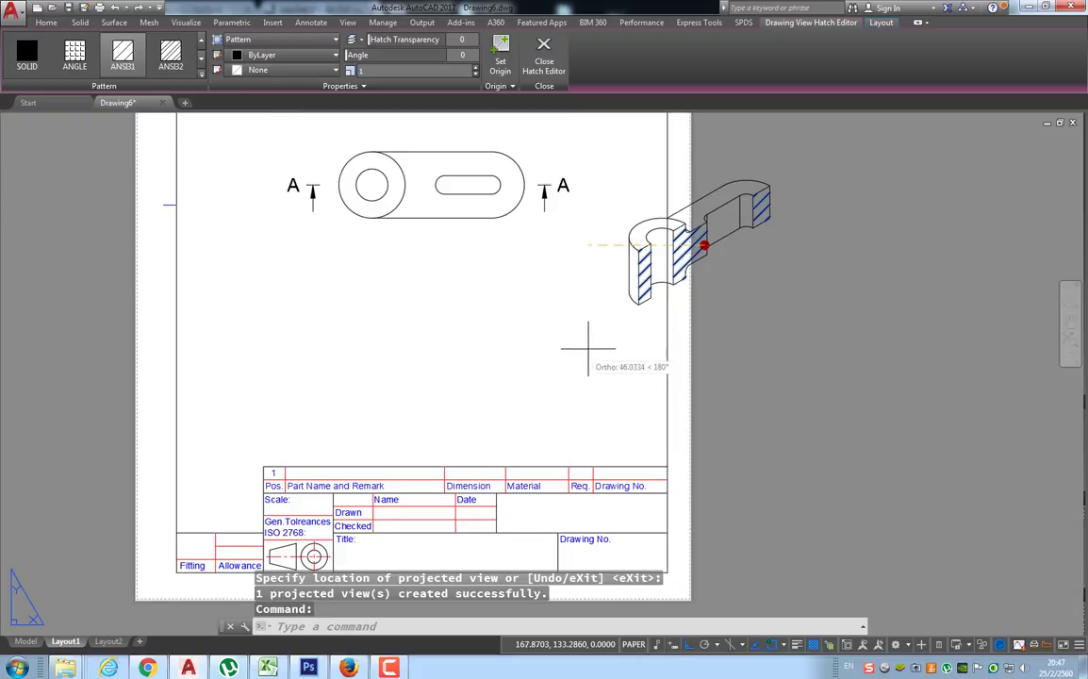
key("Escape")
scroll(679, 254, "down", 4)
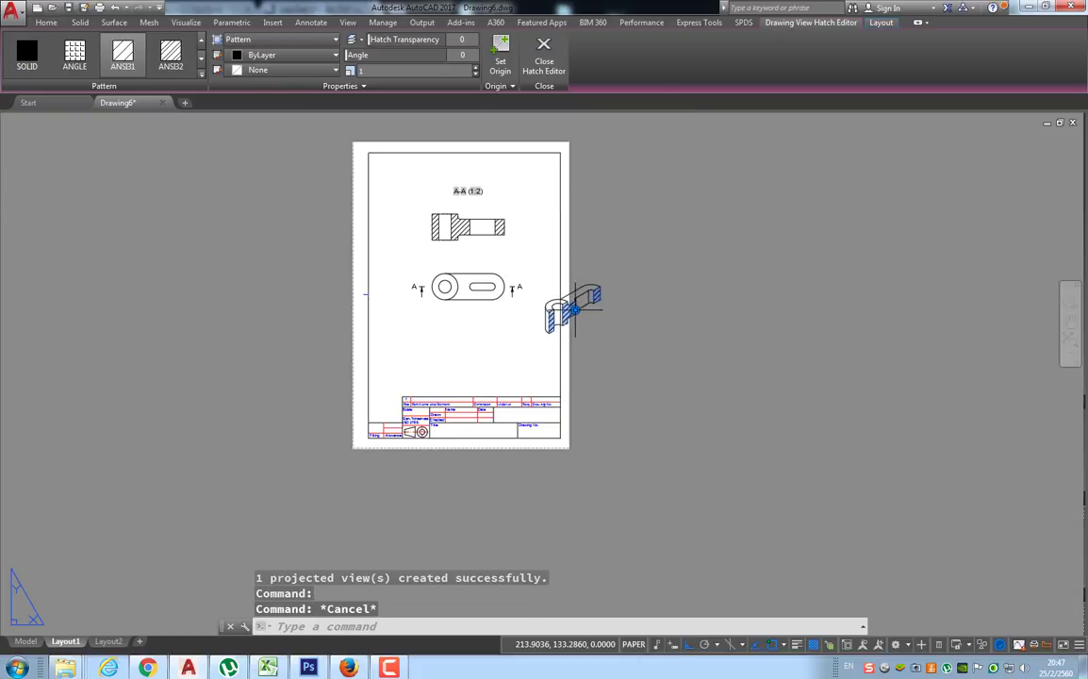
left_click(574, 309)
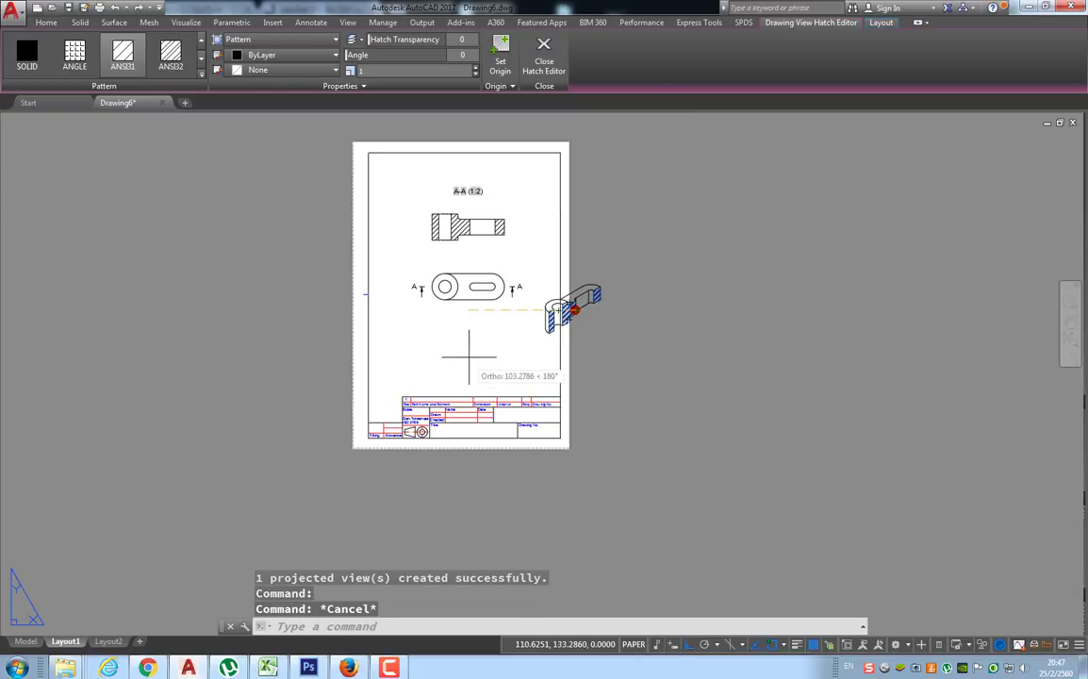
key("F8")
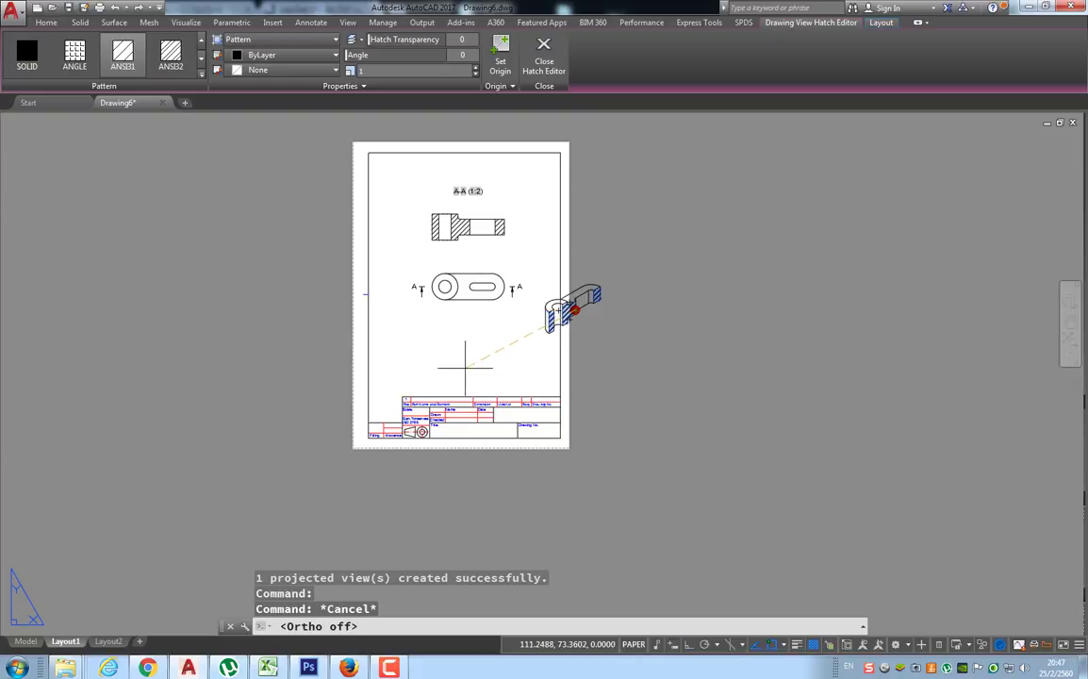
key("Escape")
Step: Move the isometric view to sit below the top view, inside the border
scroll(575, 309, "up", 5)
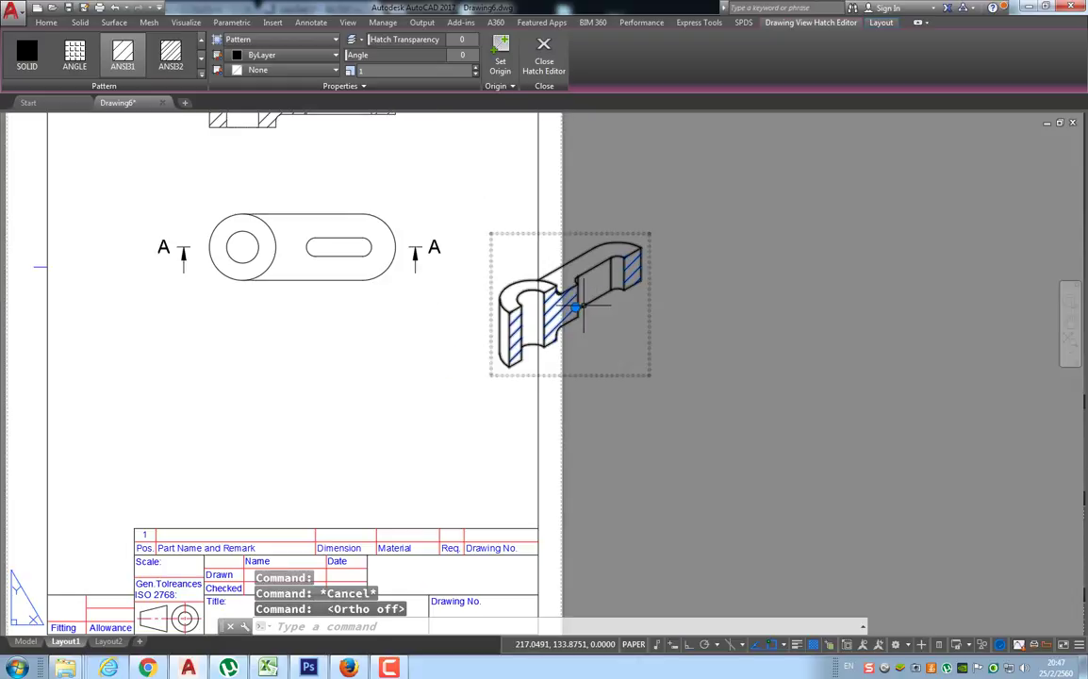
left_click(624, 306)
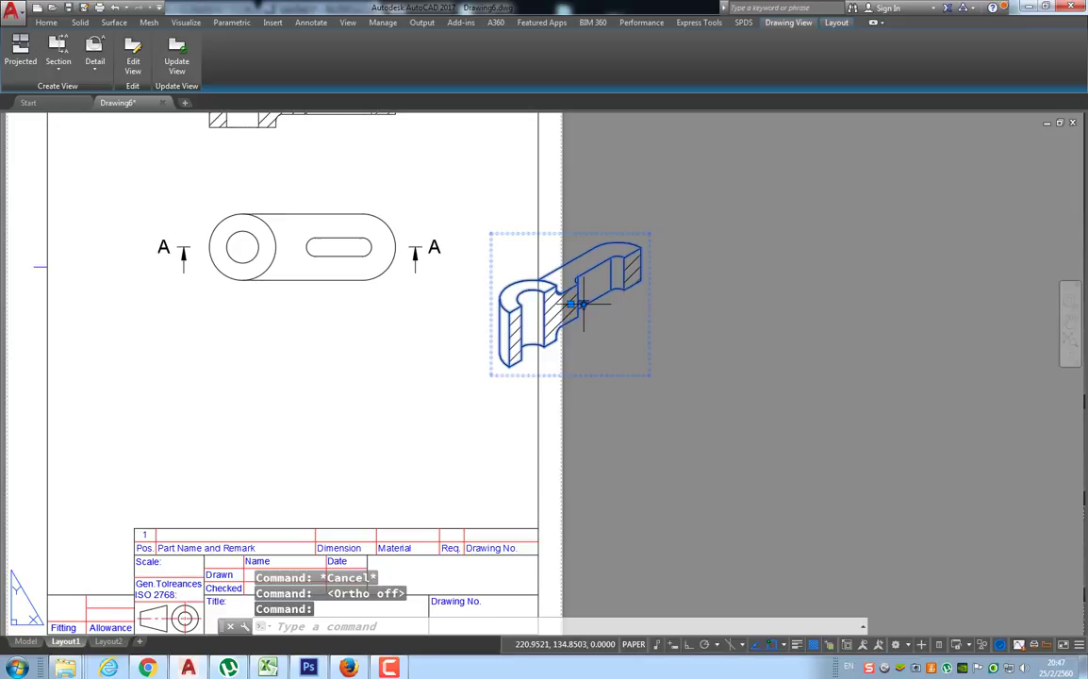
left_click(571, 303)
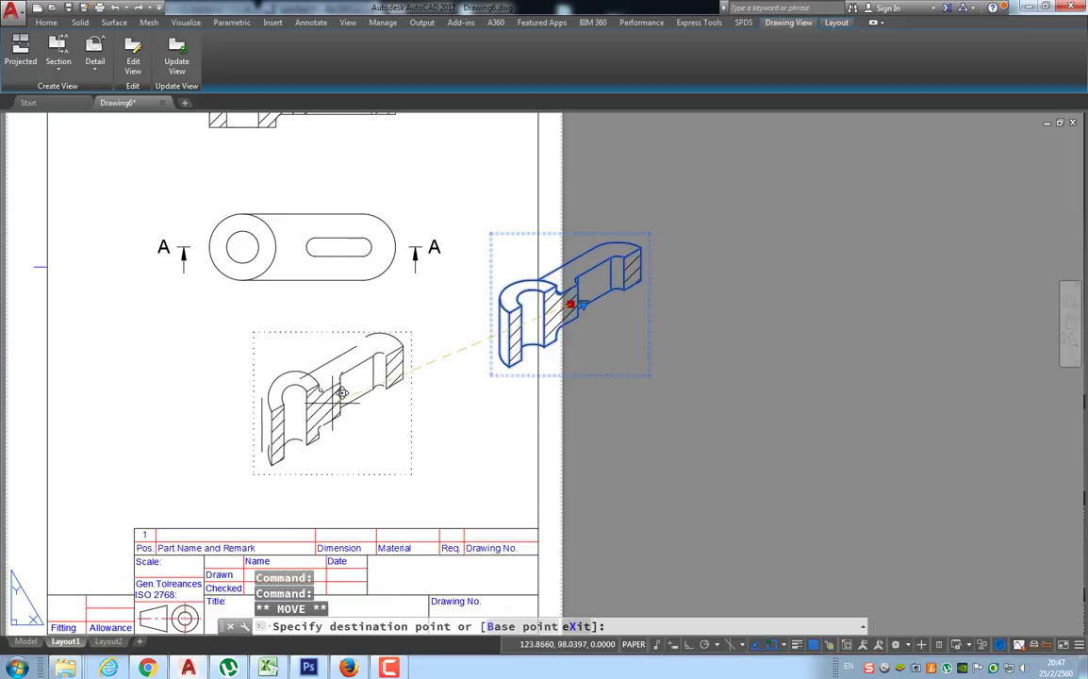
left_click(356, 402)
key("Escape")
key("Escape")
scroll(462, 376, "down", 3)
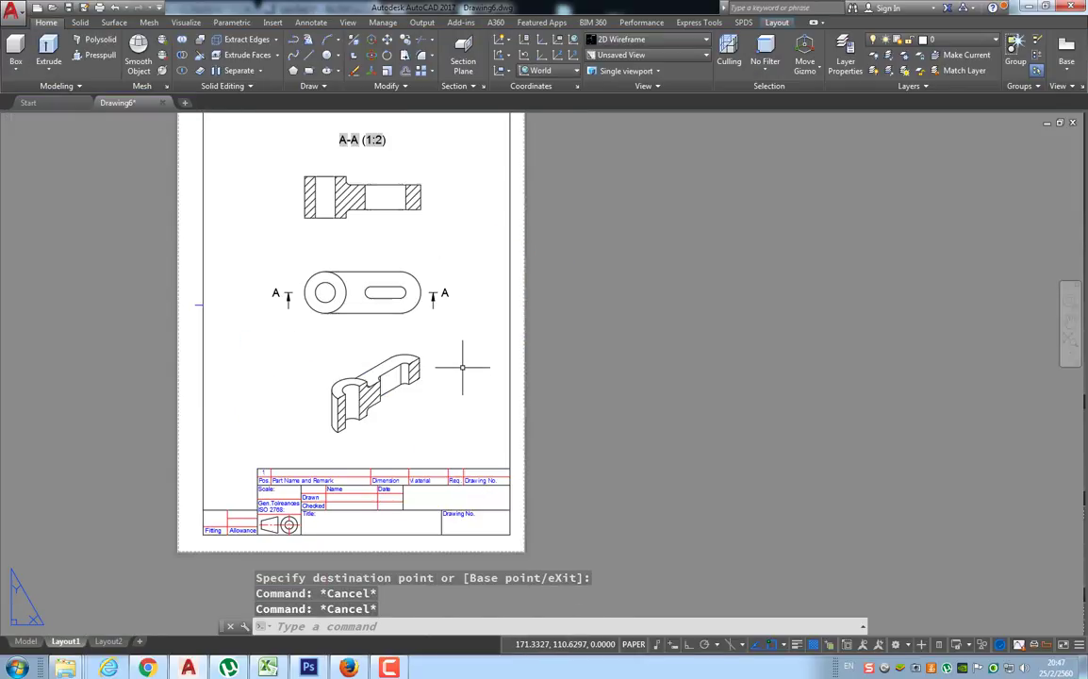
scroll(463, 368, "down", 1)
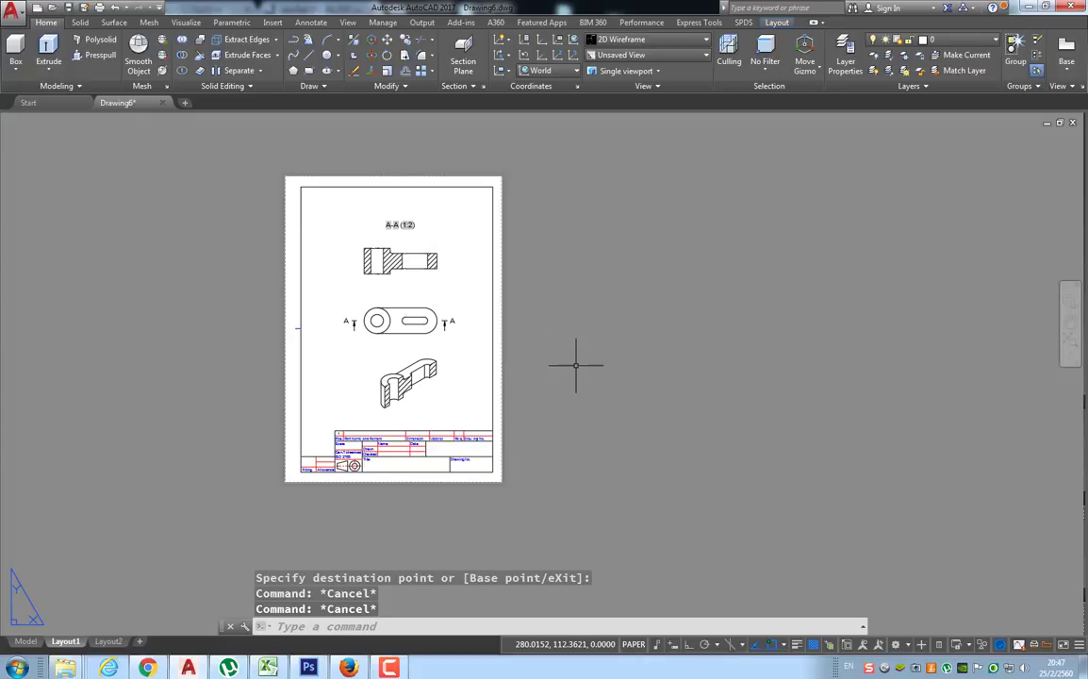